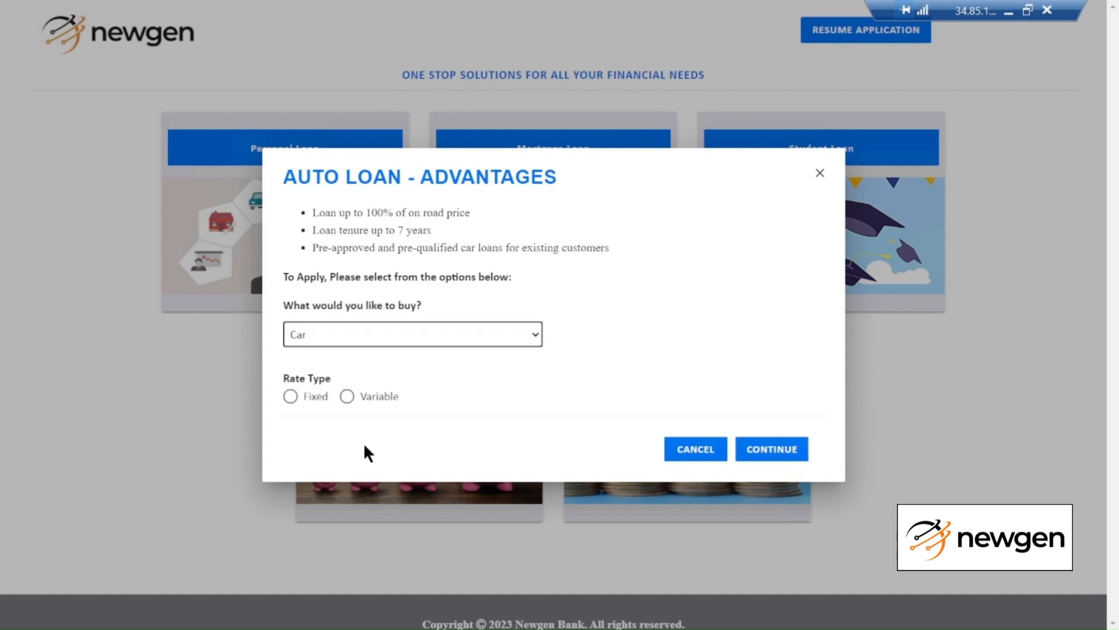
Choose the Fixed rate type and continue the auto loan application
left_click(290, 398)
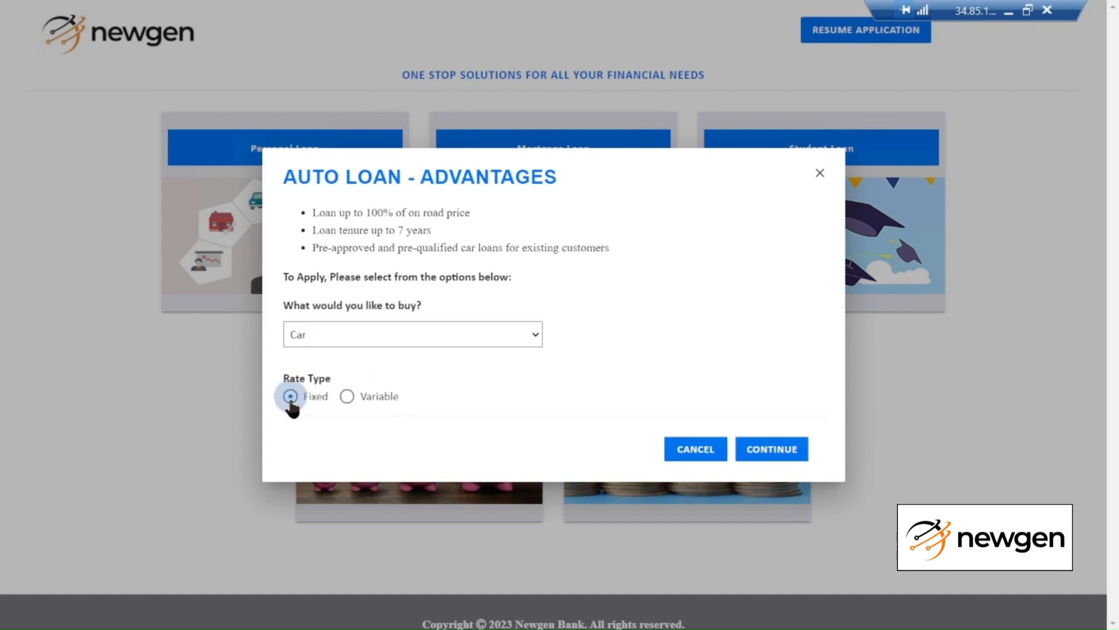
left_click(780, 452)
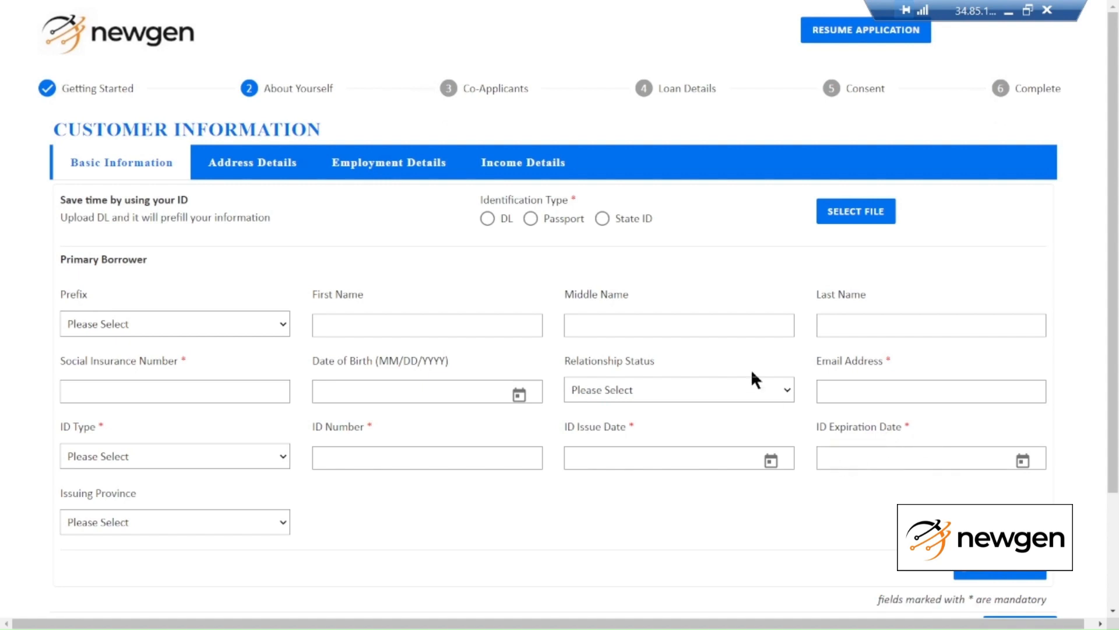
Upload the driver's licence image DL.JPEG so the borrower's details prefill
left_click(487, 219)
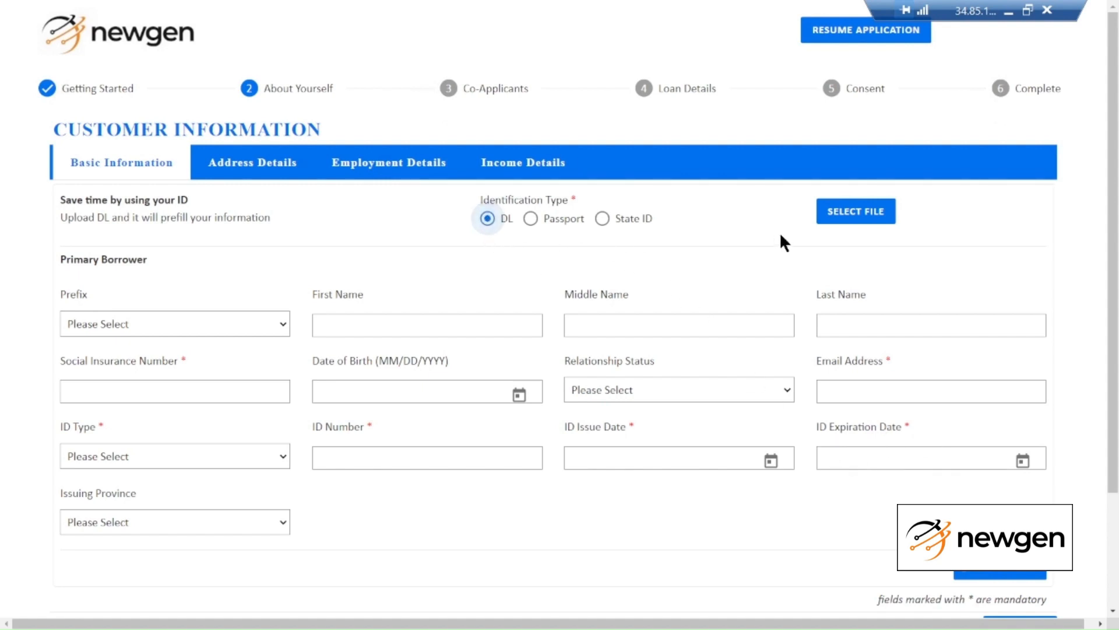
left_click(879, 211)
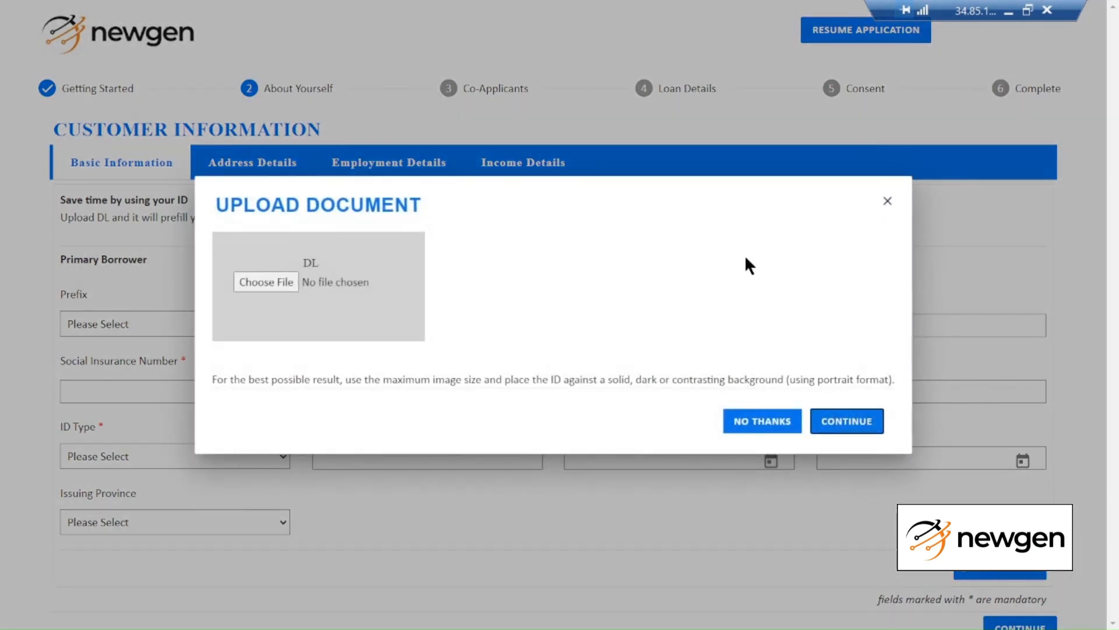
left_click(257, 283)
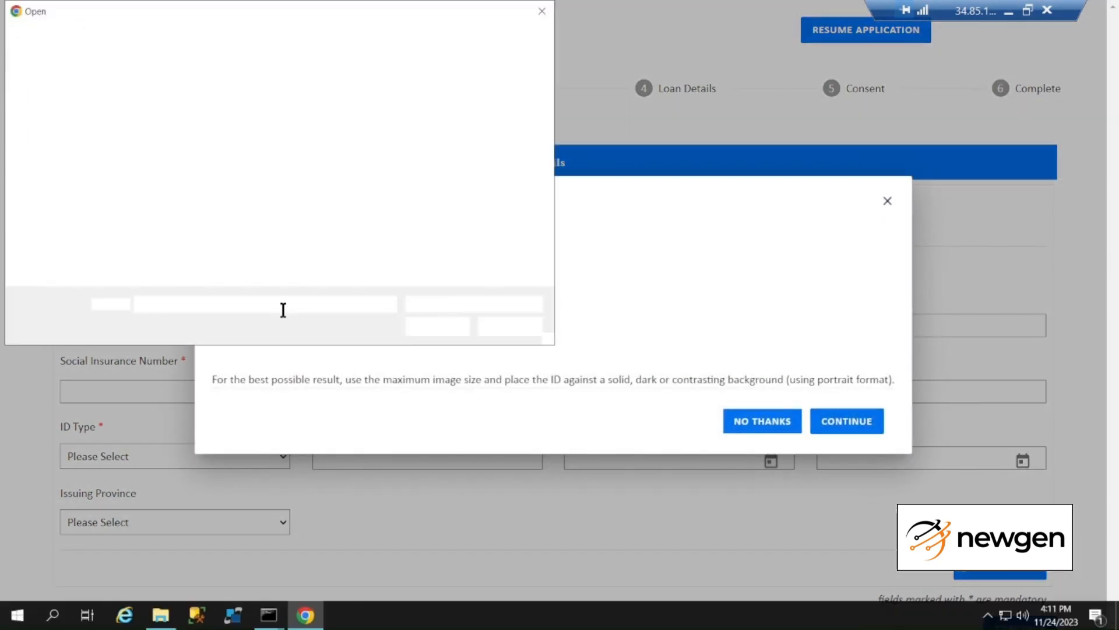
double_click(407, 107)
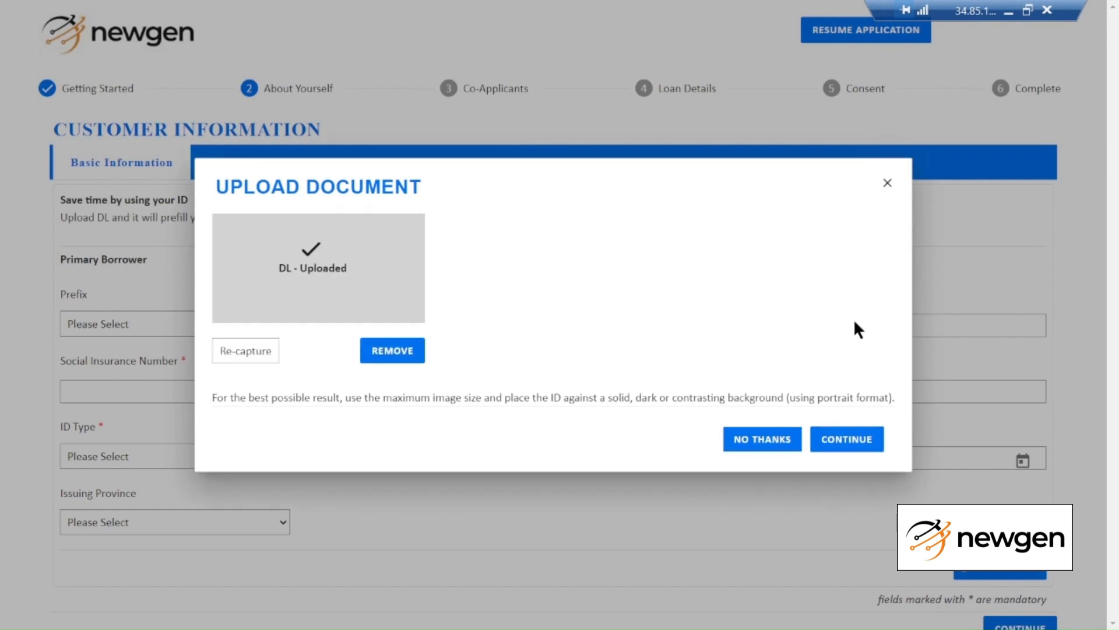
left_click(856, 436)
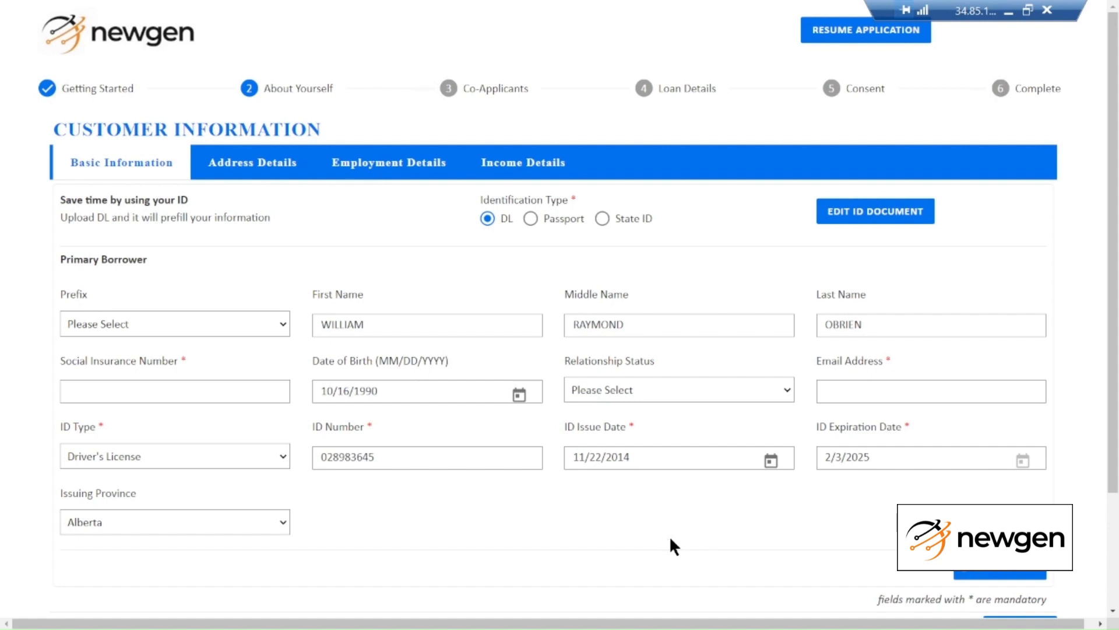
Enter the borrower's social insurance number and email address
left_click(180, 390)
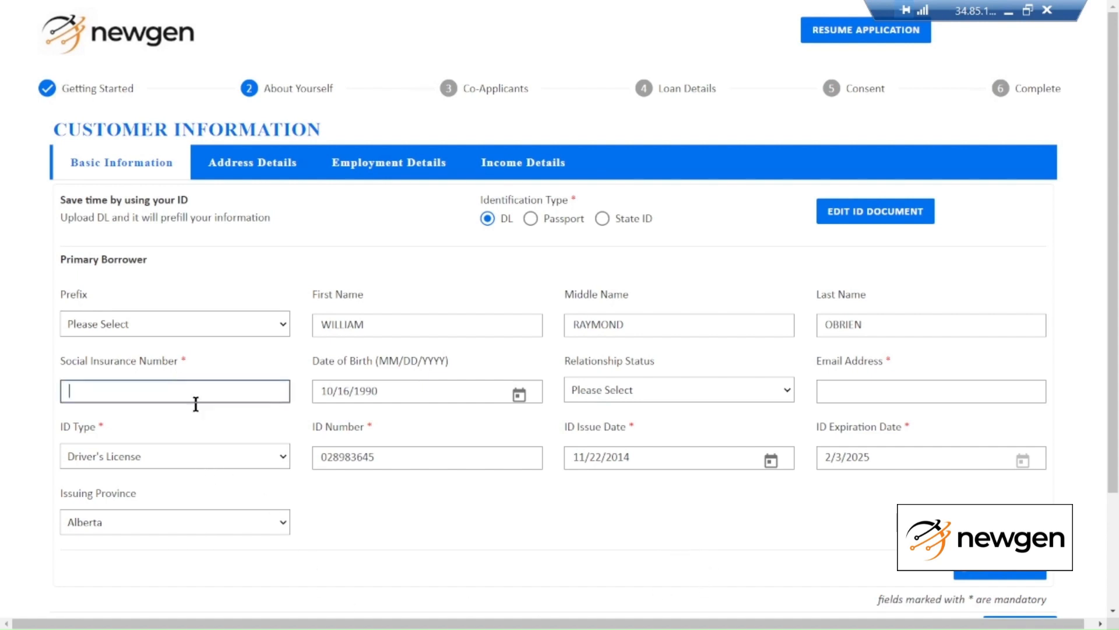
left_click(959, 396)
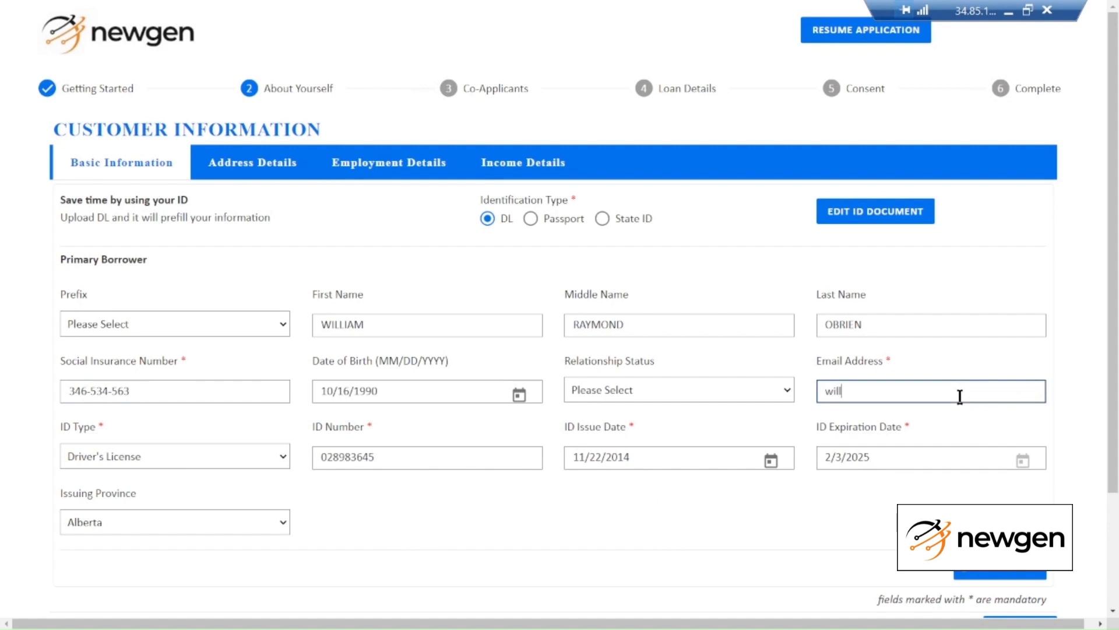
left_click(396, 521)
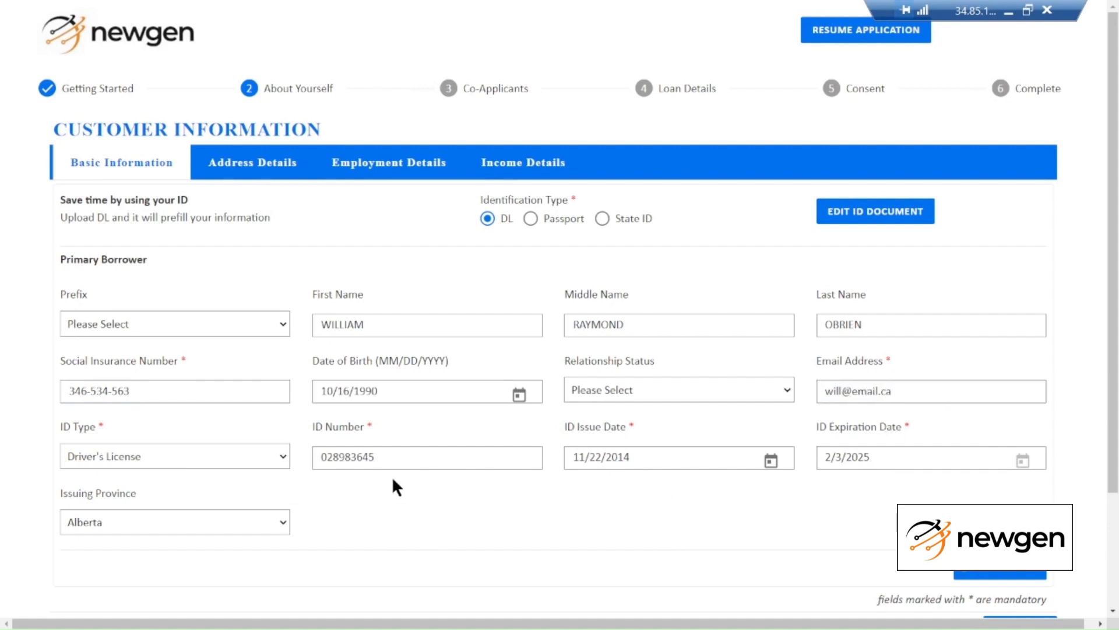
Enter the postal code, mark the home as owned, and set 5 years 5 months at the address
left_click(986, 576)
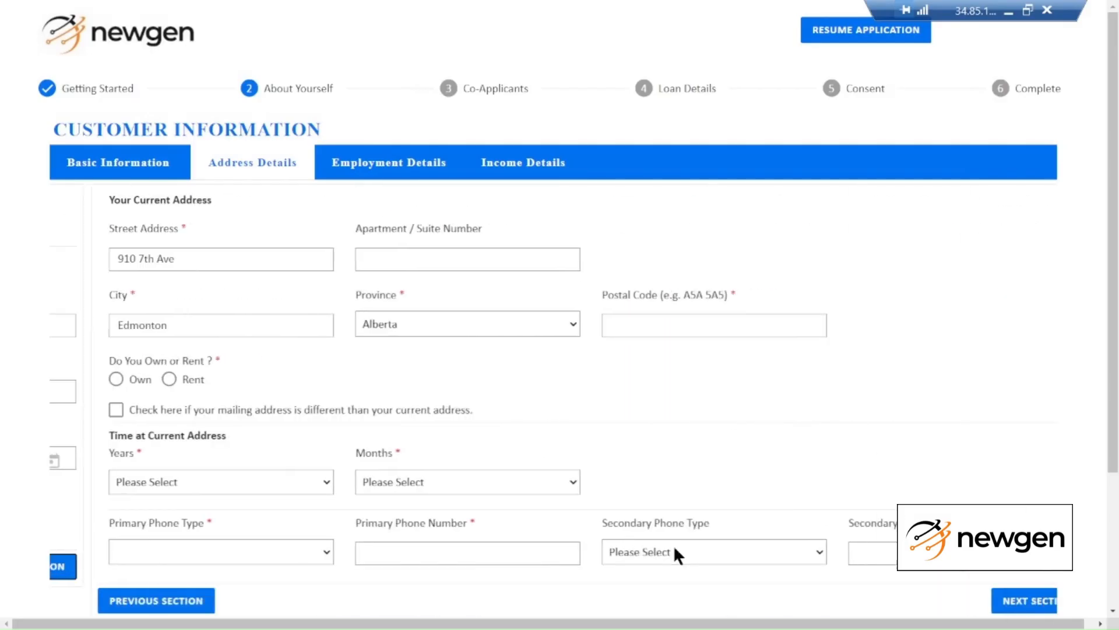
left_click(601, 341)
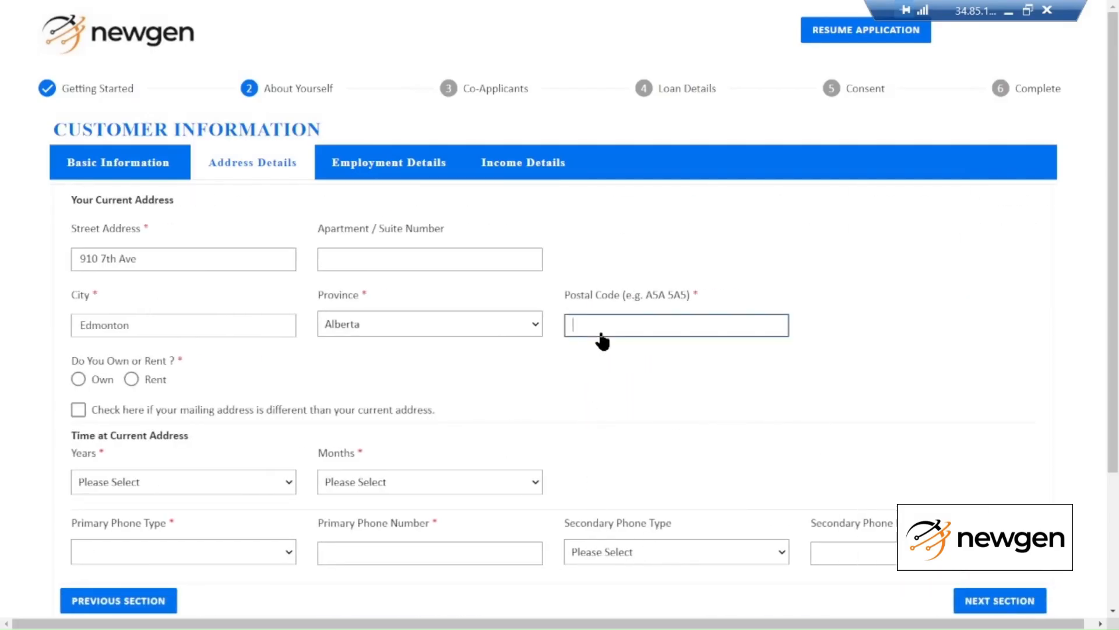
type("A5A 5A5")
left_click(650, 382)
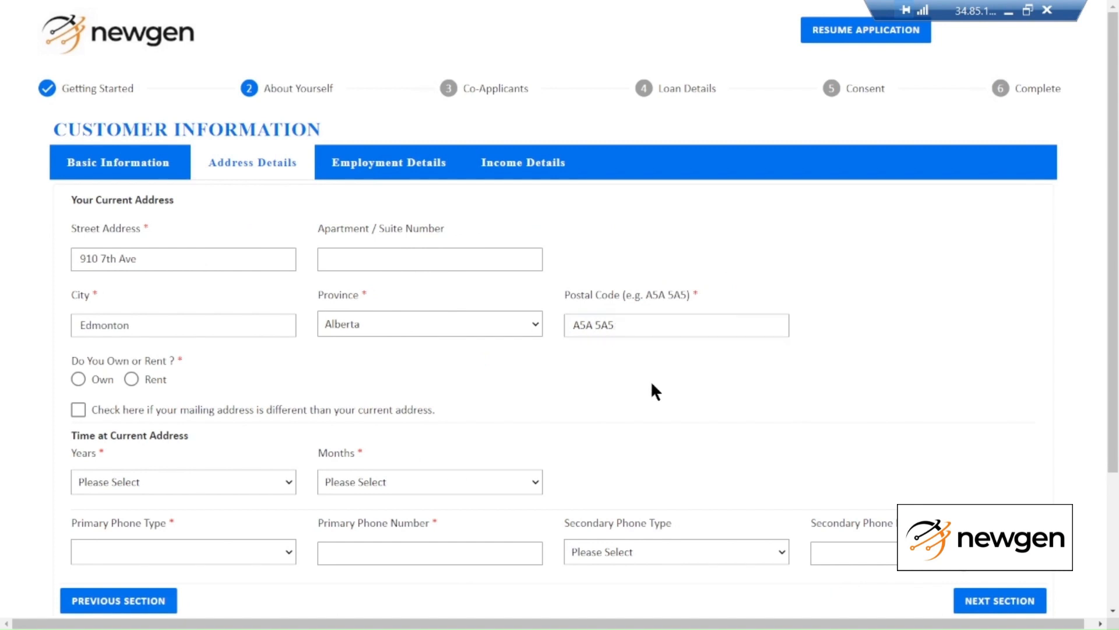
left_click(78, 380)
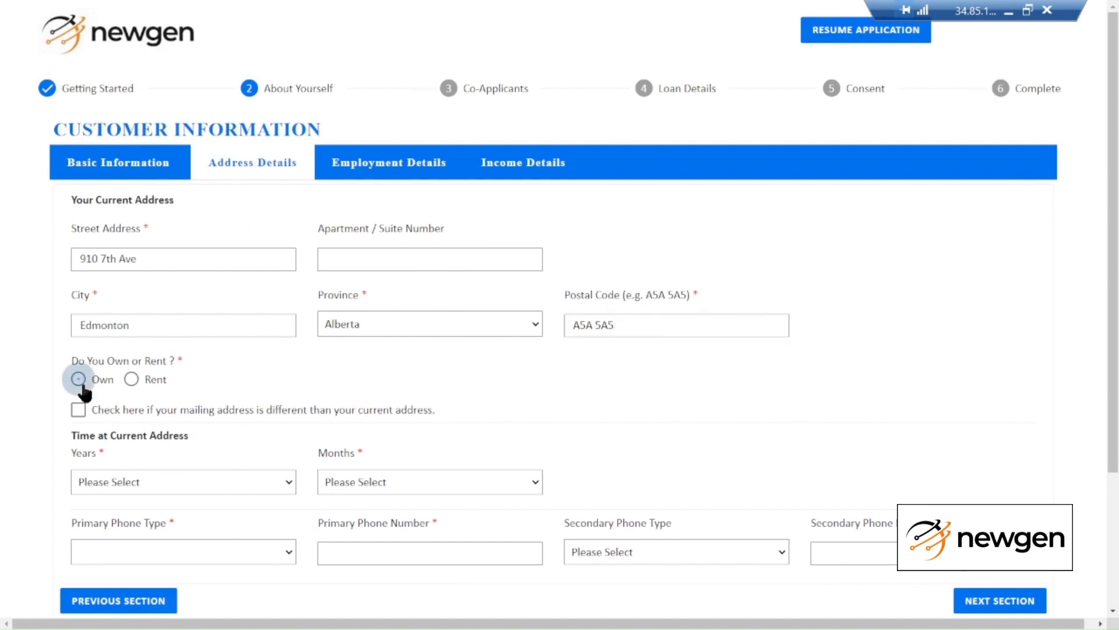
left_click(166, 484)
left_click(131, 272)
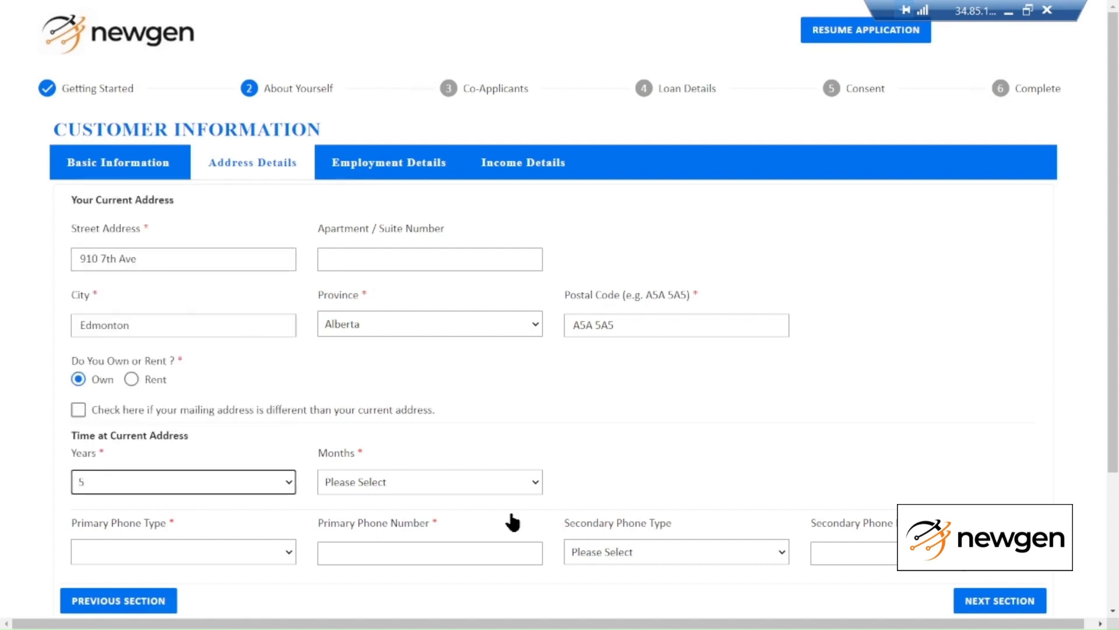
left_click(470, 481)
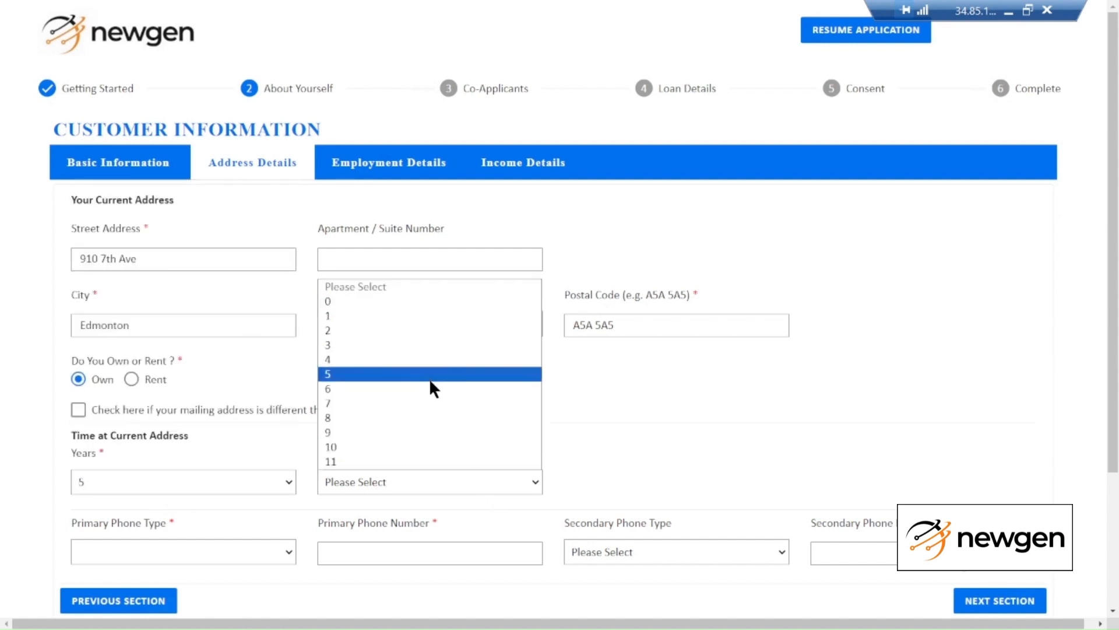
left_click(429, 378)
left_click(641, 412)
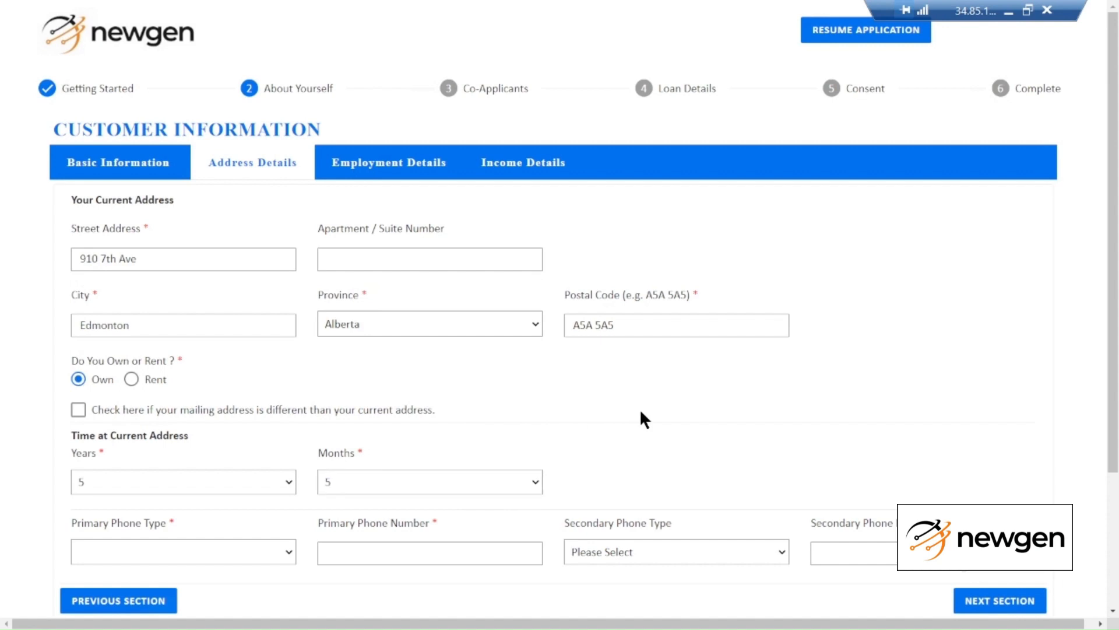
Set Cellular as the primary phone type with the borrower's phone number
left_click(109, 554)
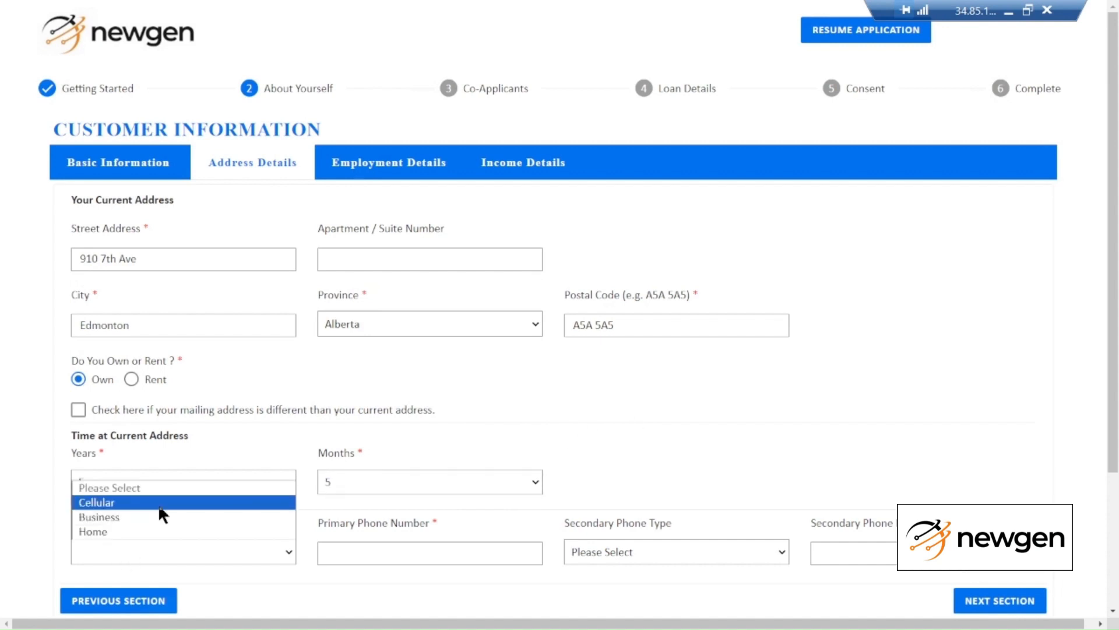
left_click(158, 502)
left_click(415, 559)
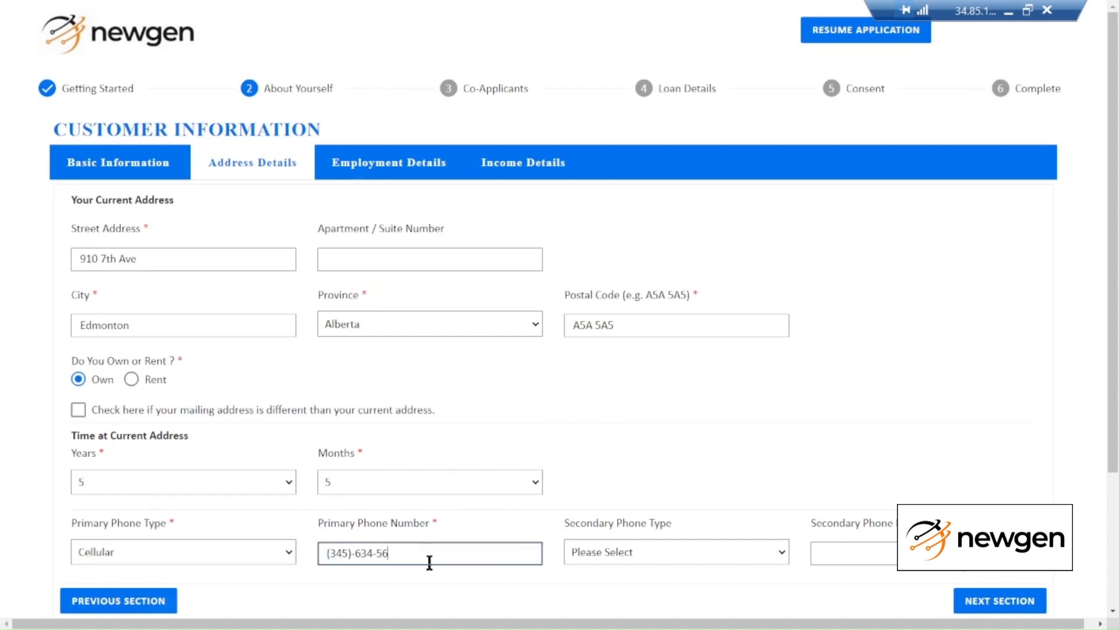
left_click(998, 601)
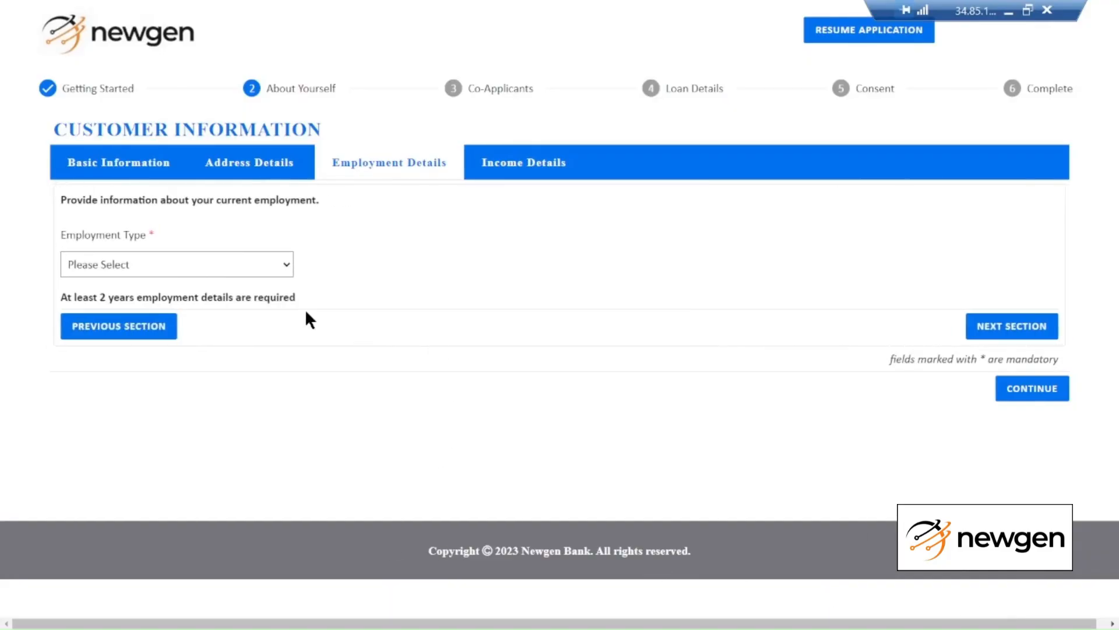
Set employment type to Employed with a length of 5 years 3 months
left_click(245, 268)
left_click(245, 300)
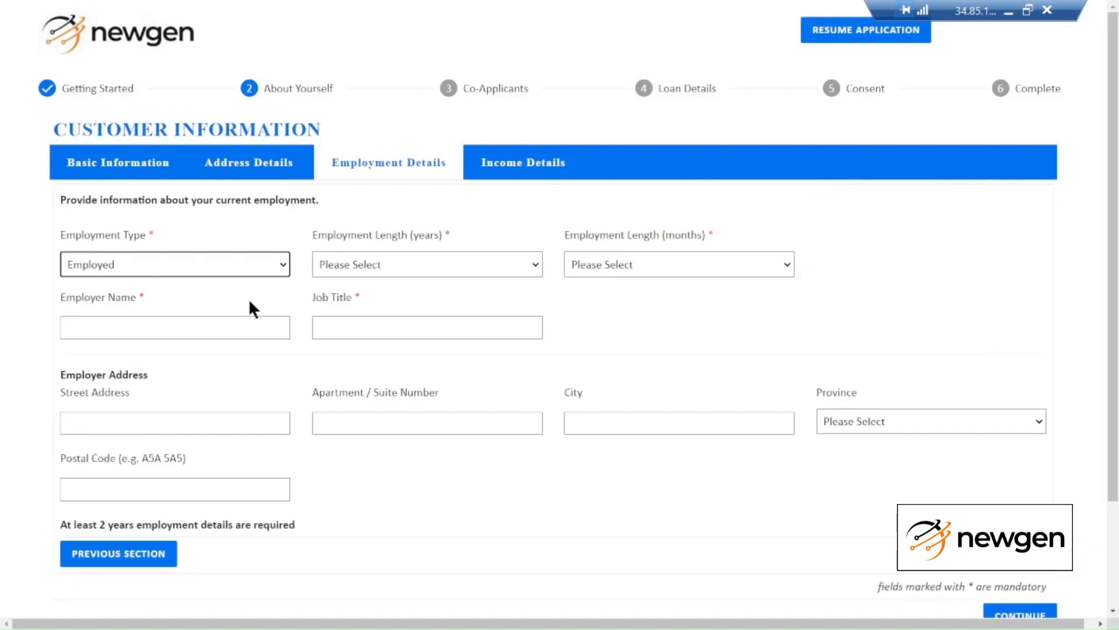
left_click(437, 275)
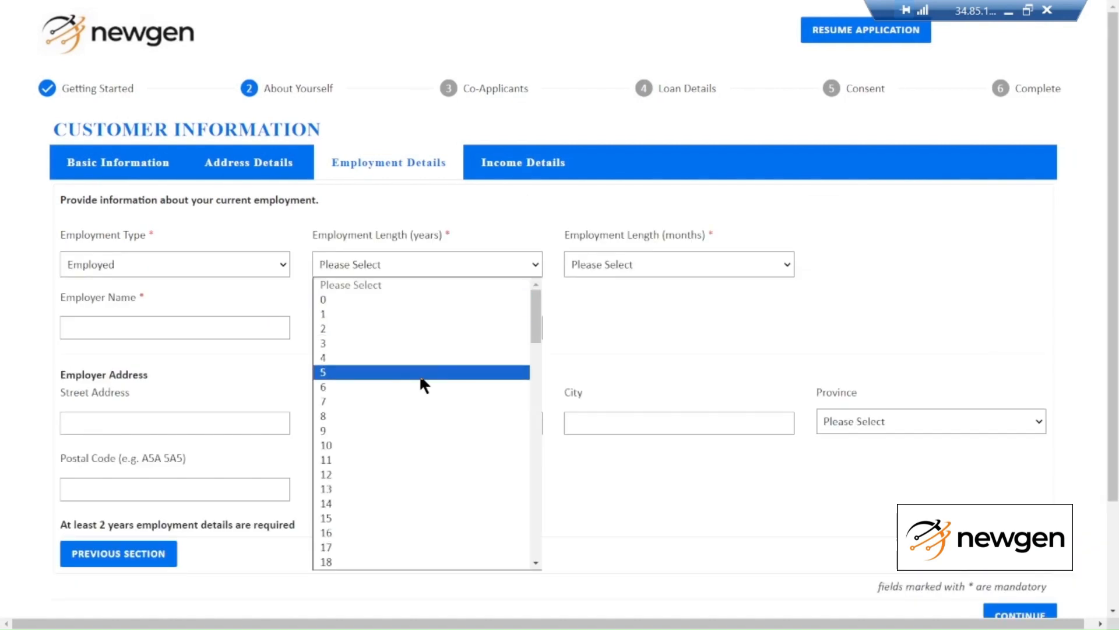
left_click(418, 373)
left_click(607, 264)
left_click(612, 341)
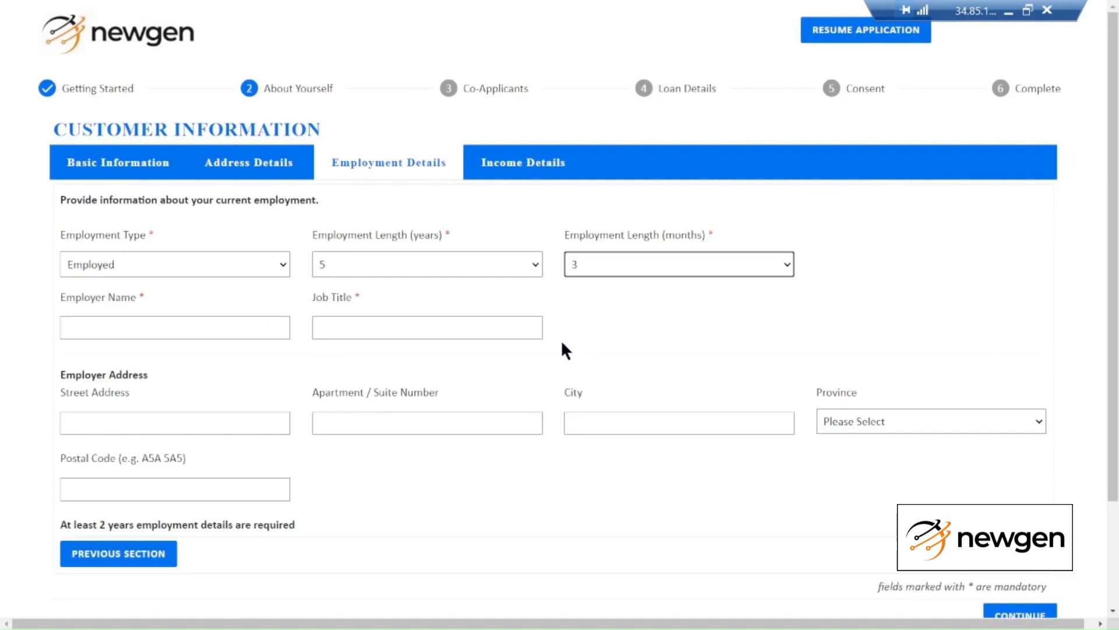
Enter employer ABC and job title Manager
left_click(194, 328)
type("abc")
key("Tab")
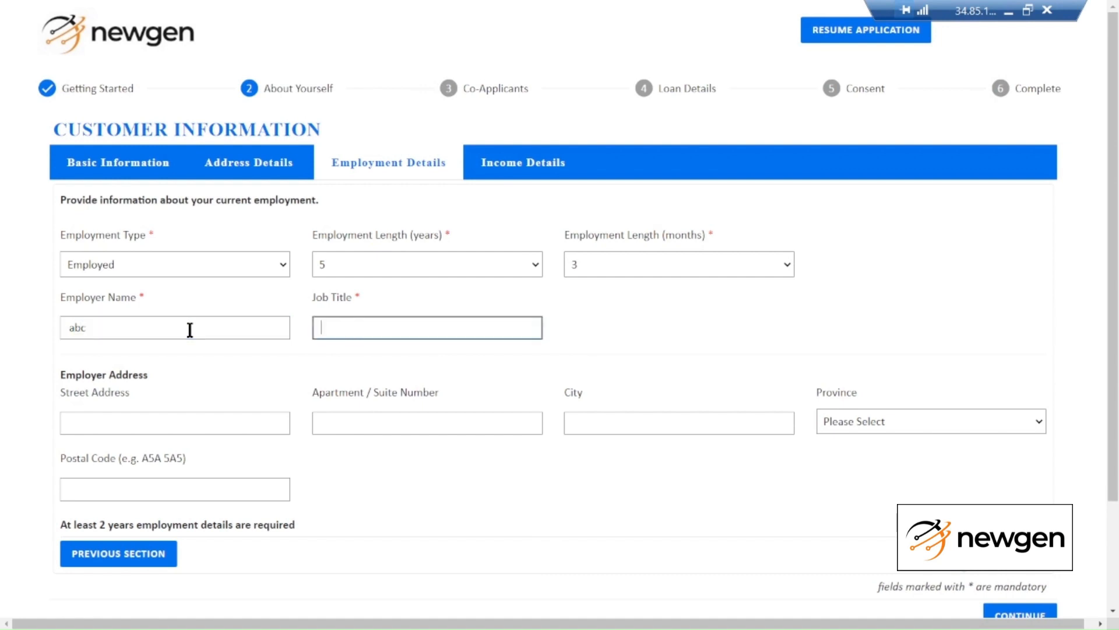
type("mAN")
key("shift+Tab")
type("ABC")
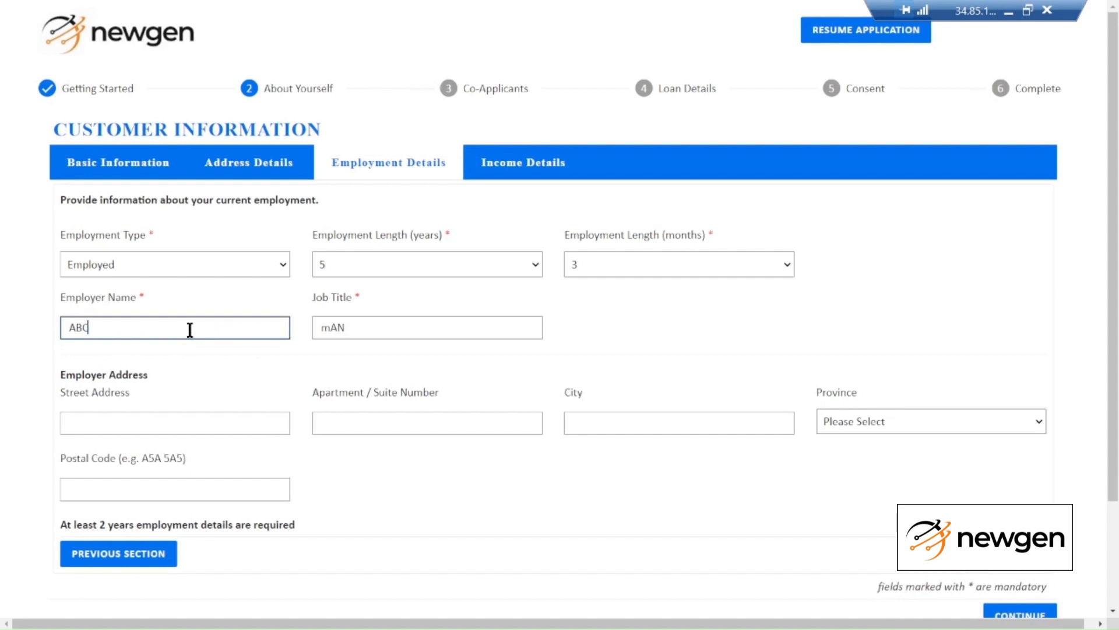
key("Tab")
type("Managert")
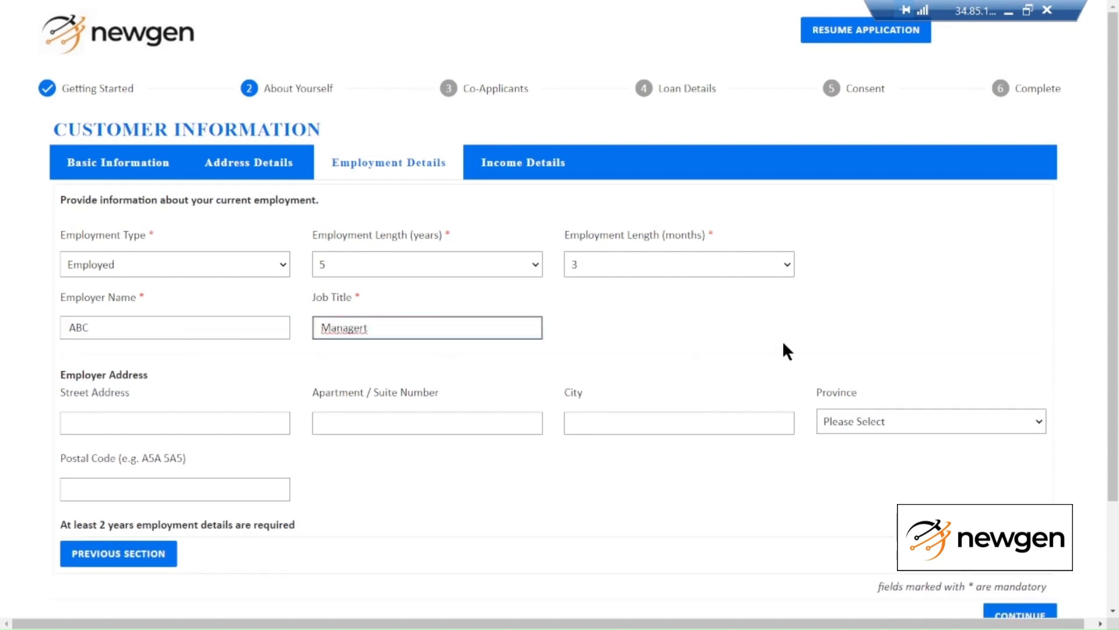
key("BackSpace")
left_click(644, 495)
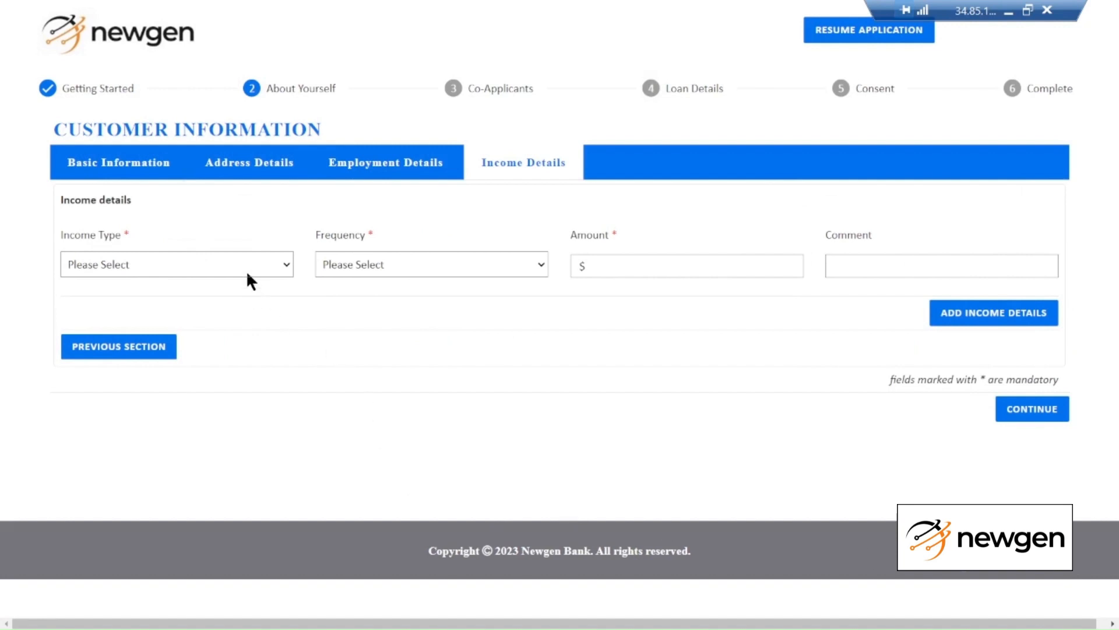
Record Employment Income, Annually, $50,000, and submit the customer information
left_click(247, 272)
left_click(239, 302)
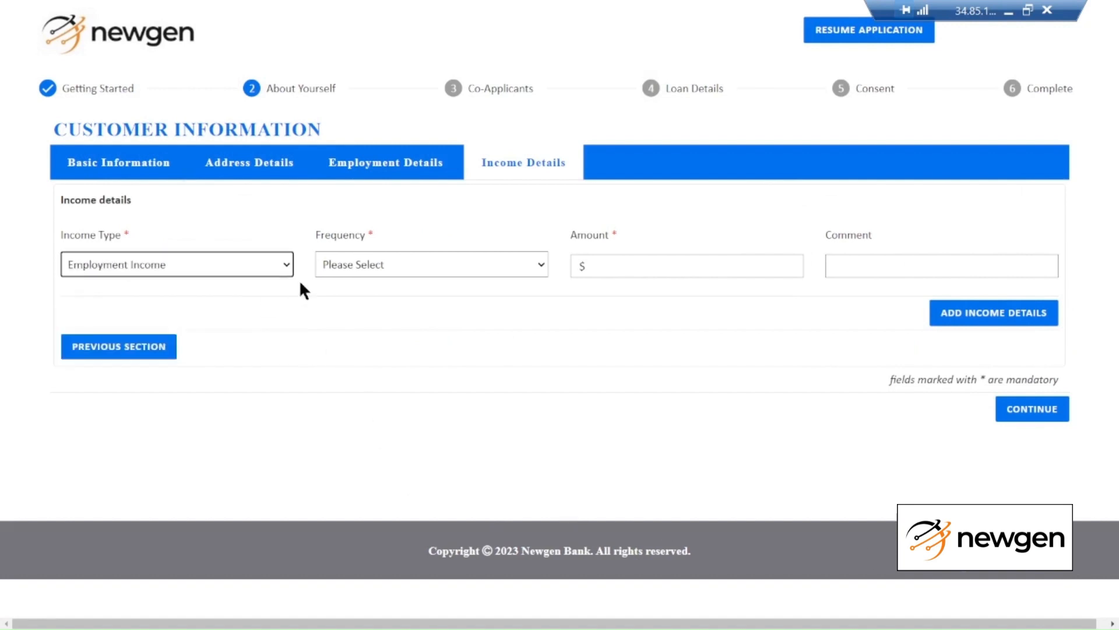
left_click(379, 265)
left_click(383, 357)
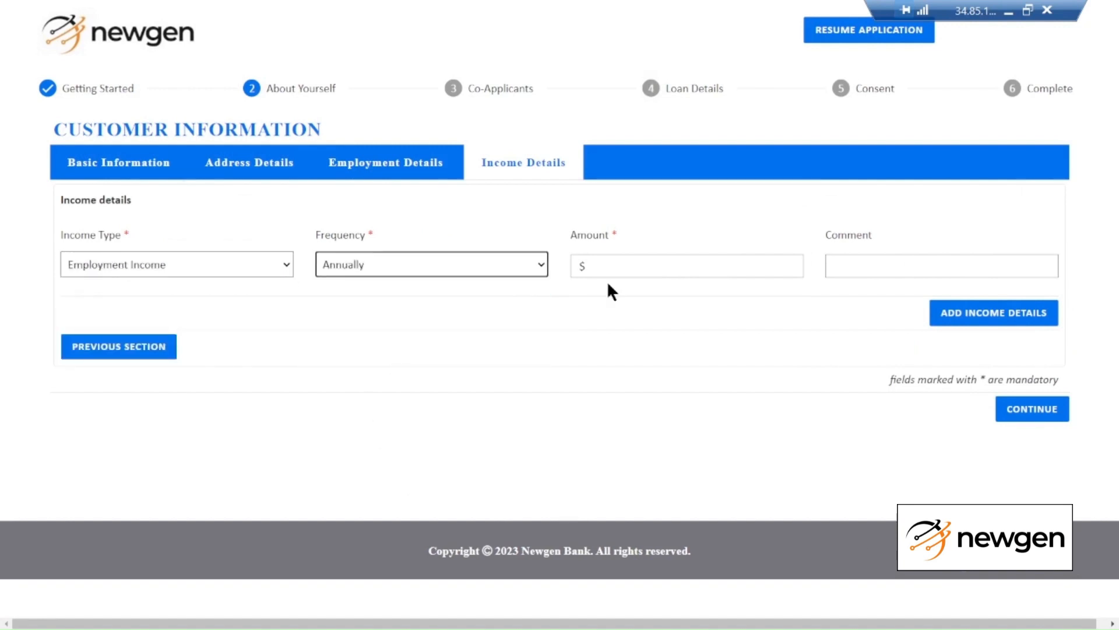
left_click(656, 262)
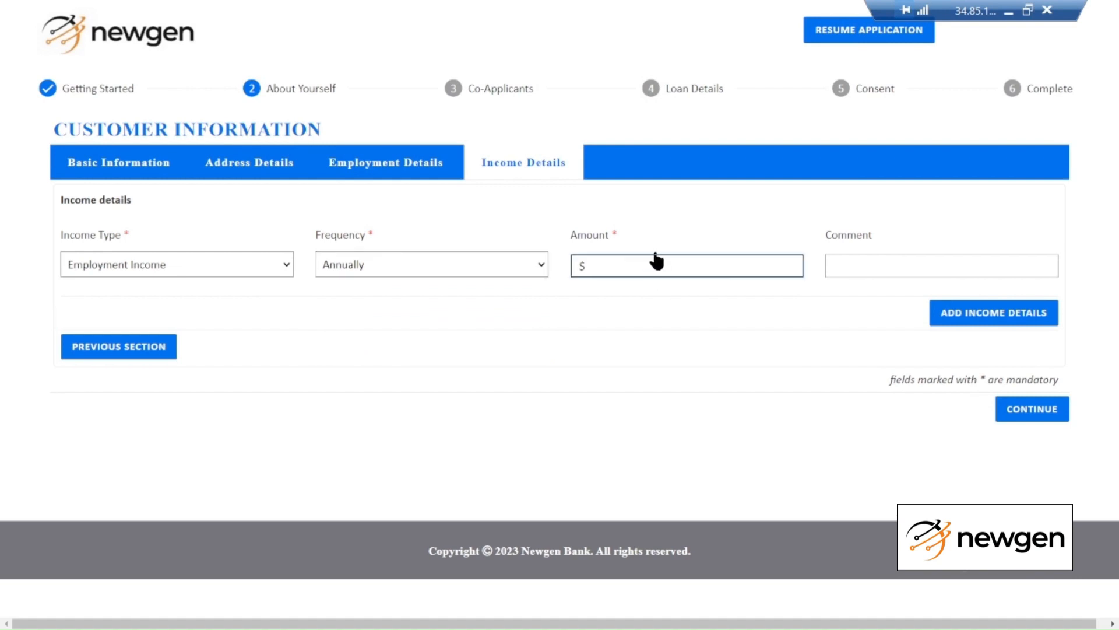
type("500000.00")
left_click(1014, 415)
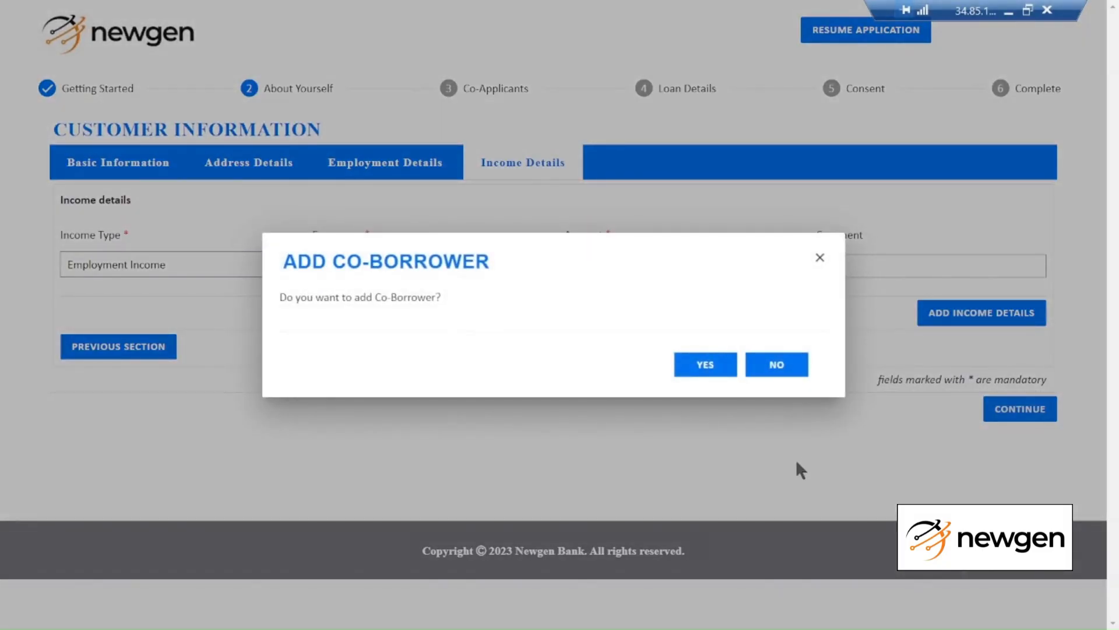
Decline a co-borrower and request a $25,000 loan over a 48-month term
left_click(788, 367)
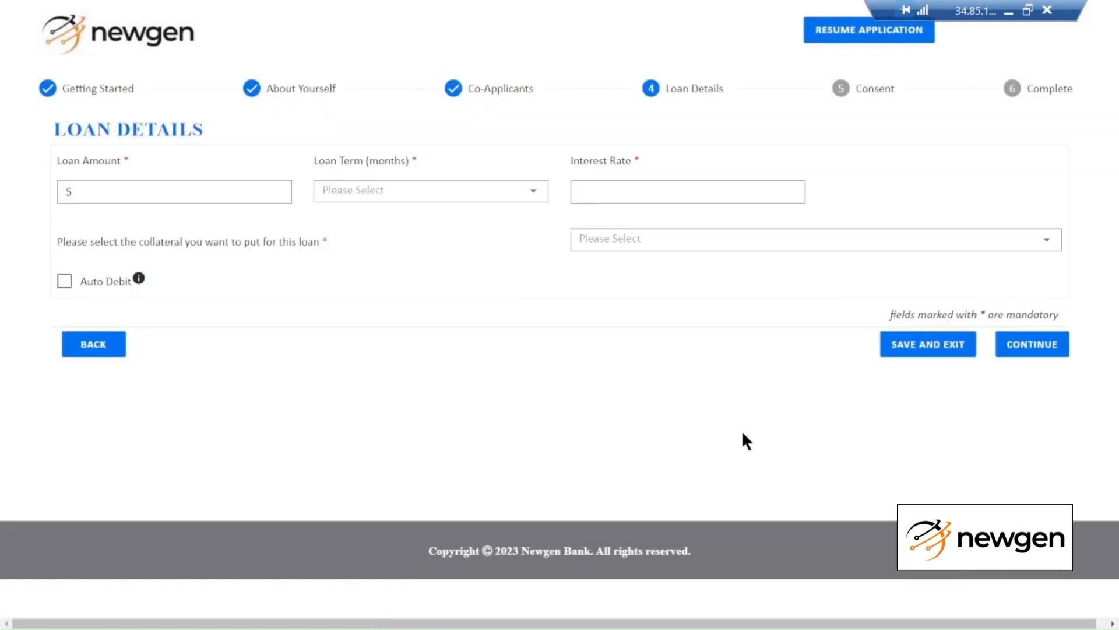
left_click(141, 197)
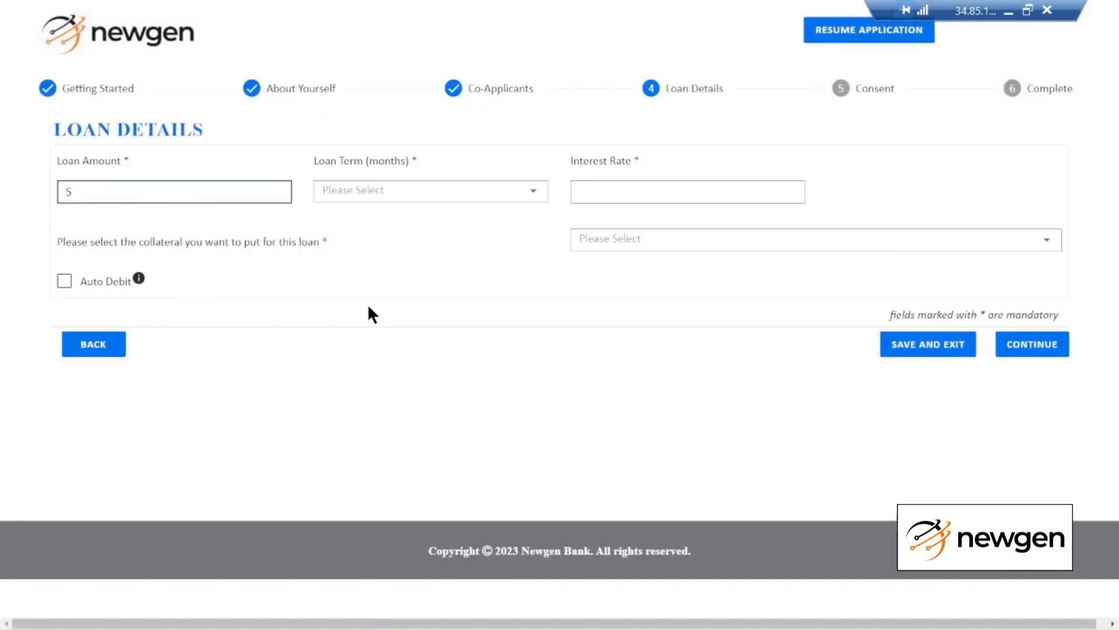
type("0.02500000")
left_click(418, 205)
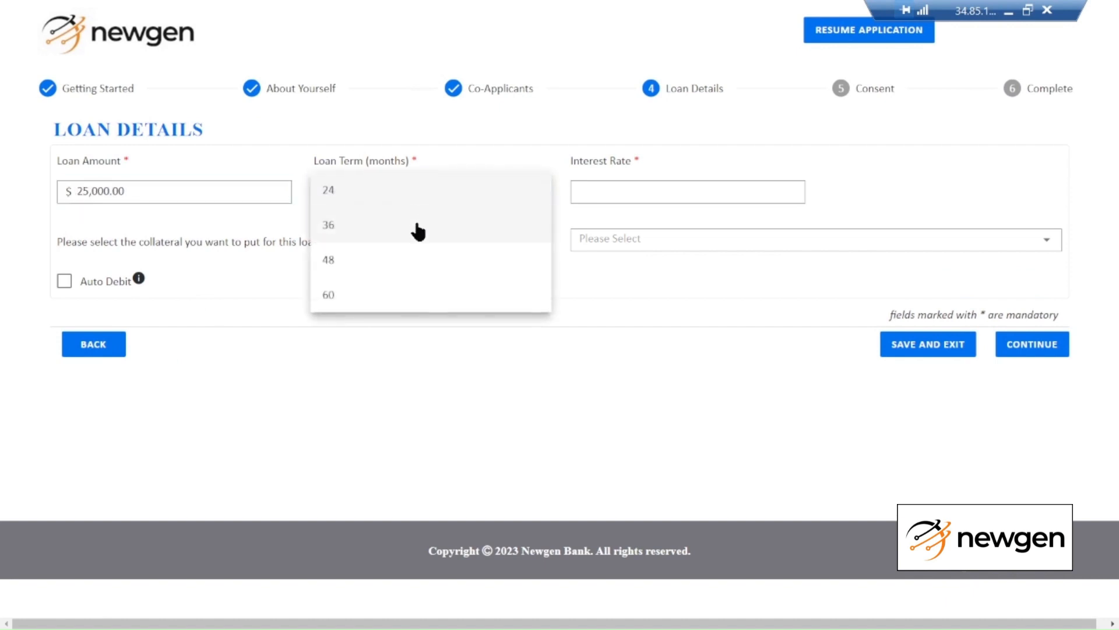
left_click(373, 264)
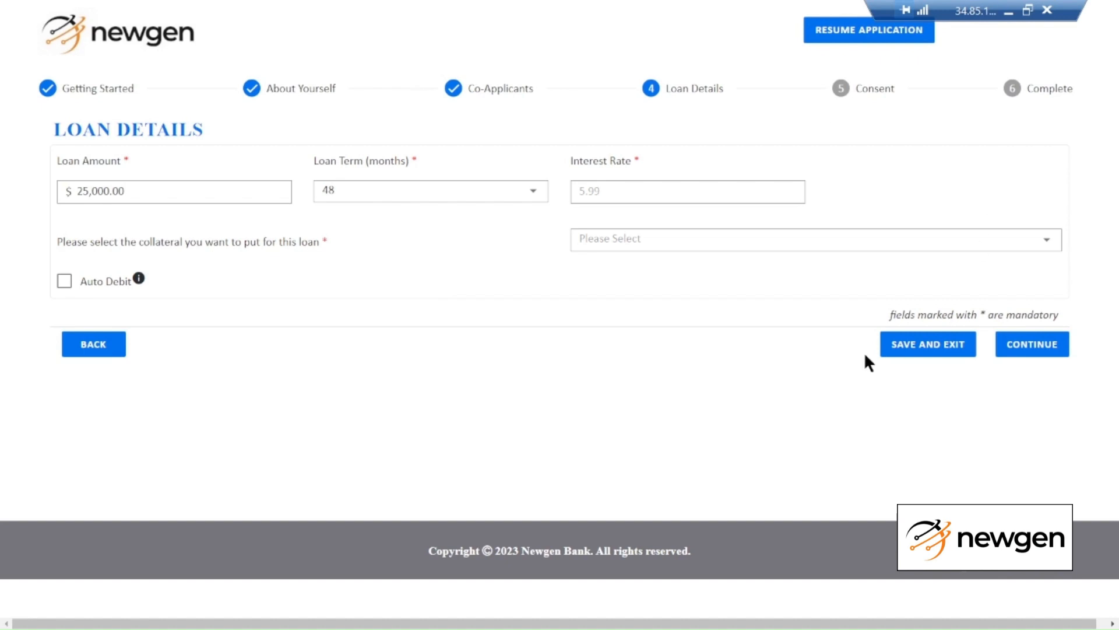
Pledge a used vehicle from ABC Motors as collateral, auto-filling details from the pasted VIN
left_click(587, 247)
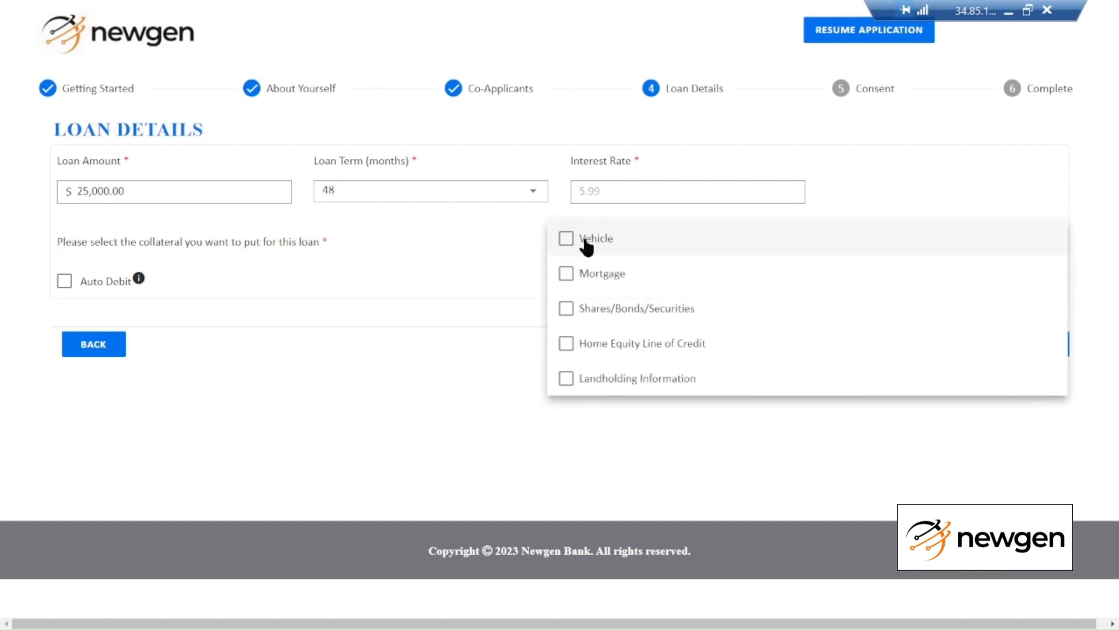
left_click(569, 240)
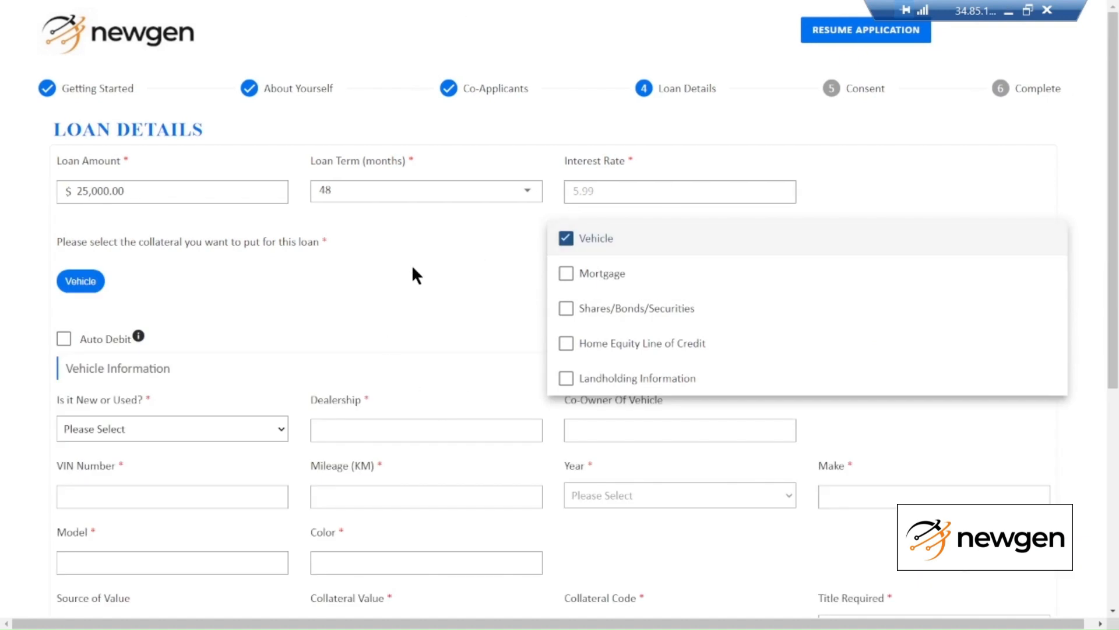
left_click(414, 280)
scroll(414, 295, "down", 4)
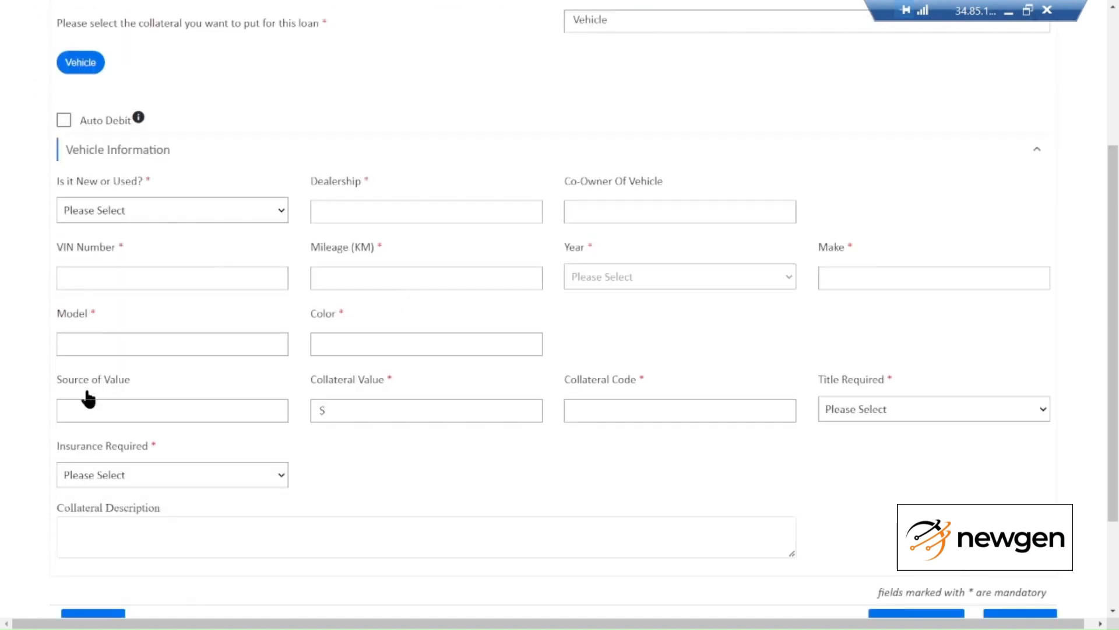
left_click(120, 217)
left_click(131, 261)
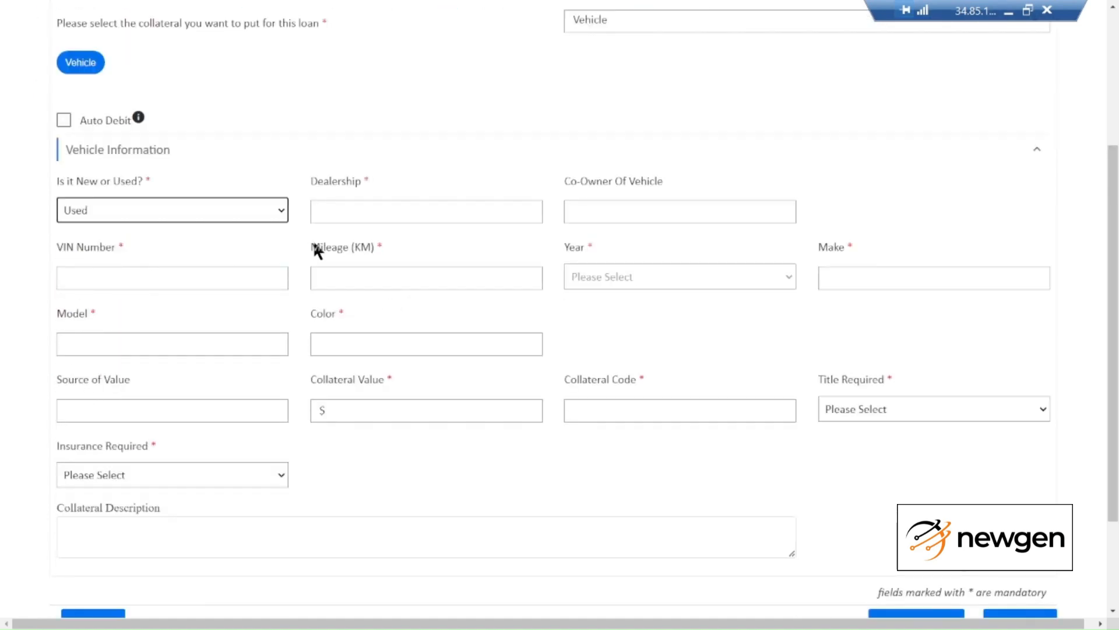
left_click(370, 213)
type("AB")
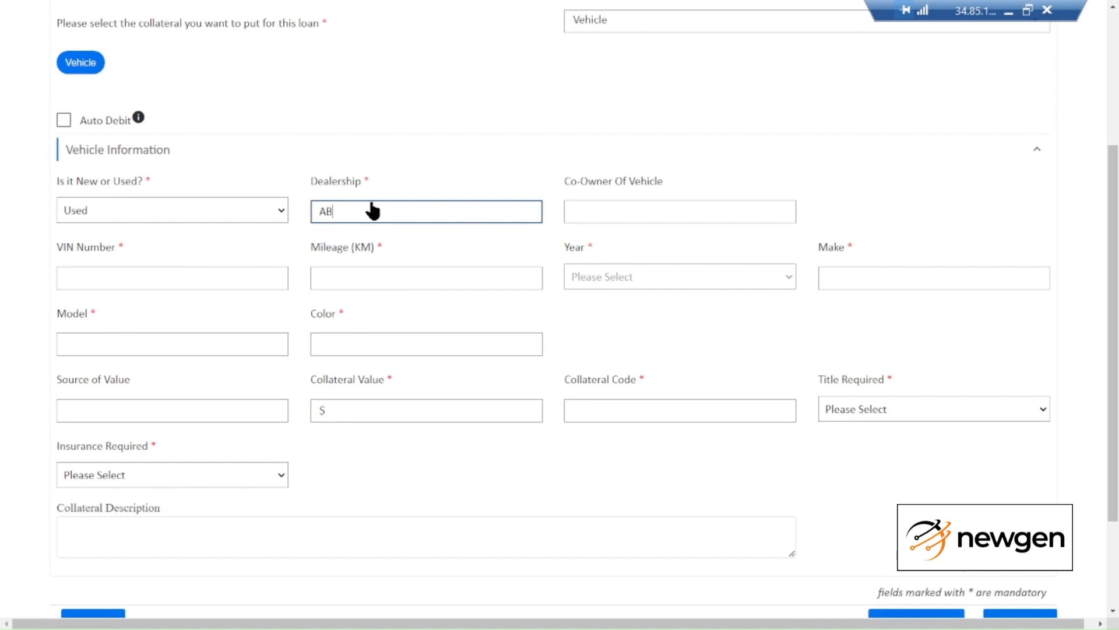
type("C Motors")
left_click(225, 283)
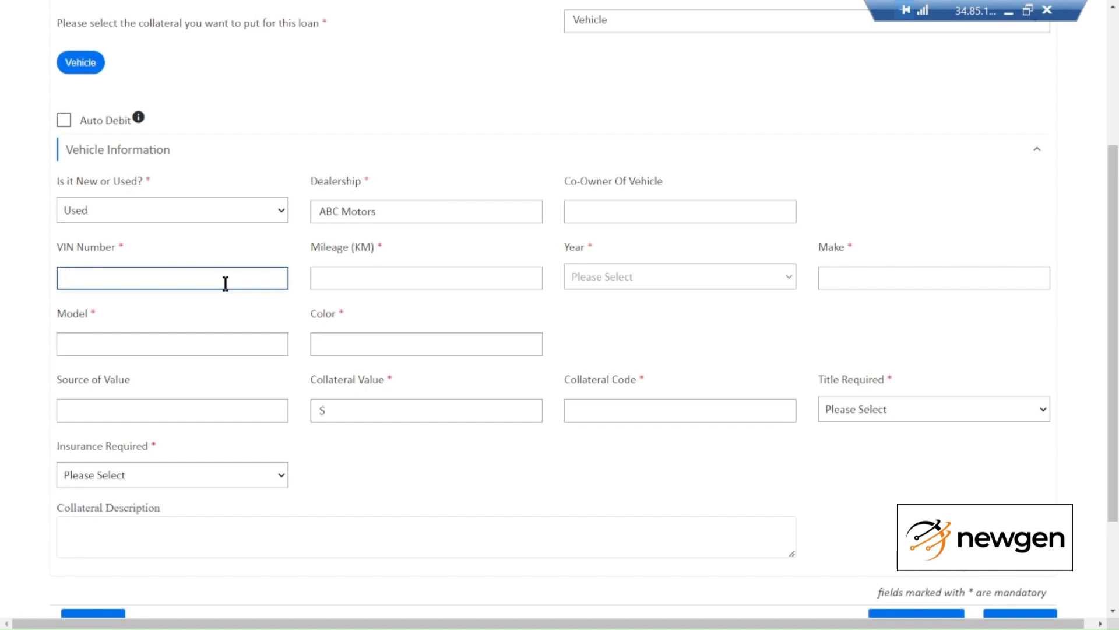
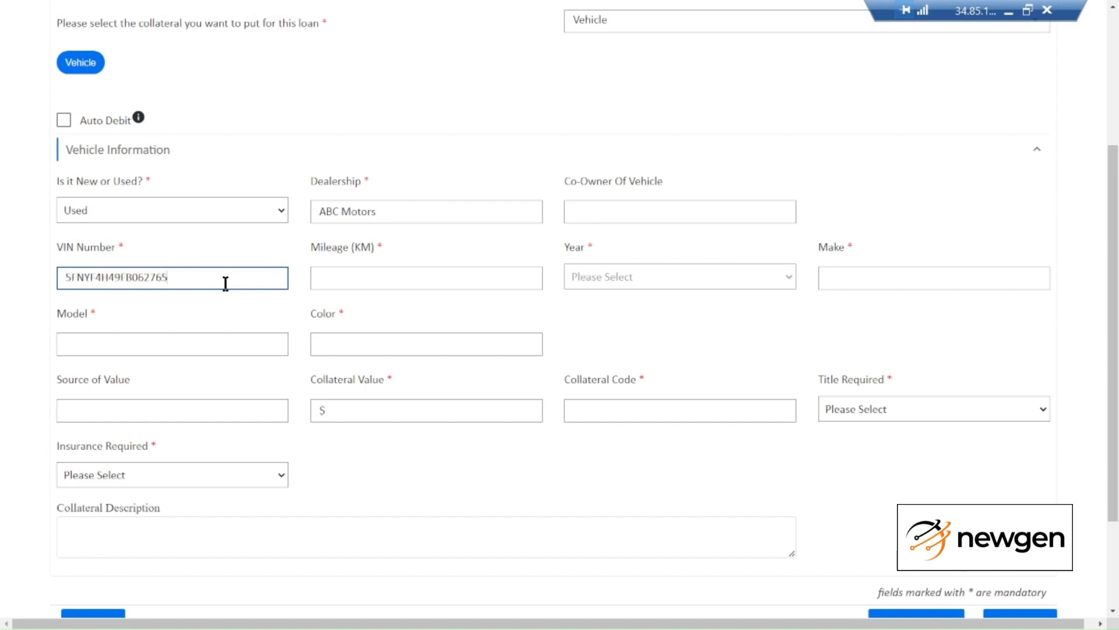
left_click(221, 311)
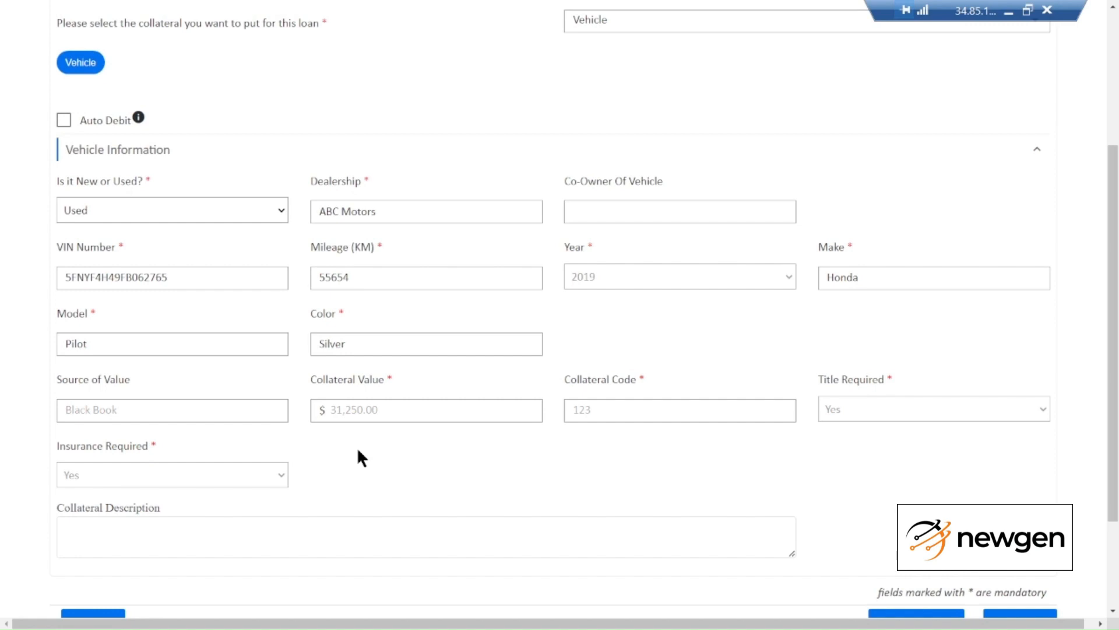
scroll(559, 315, "down", 3)
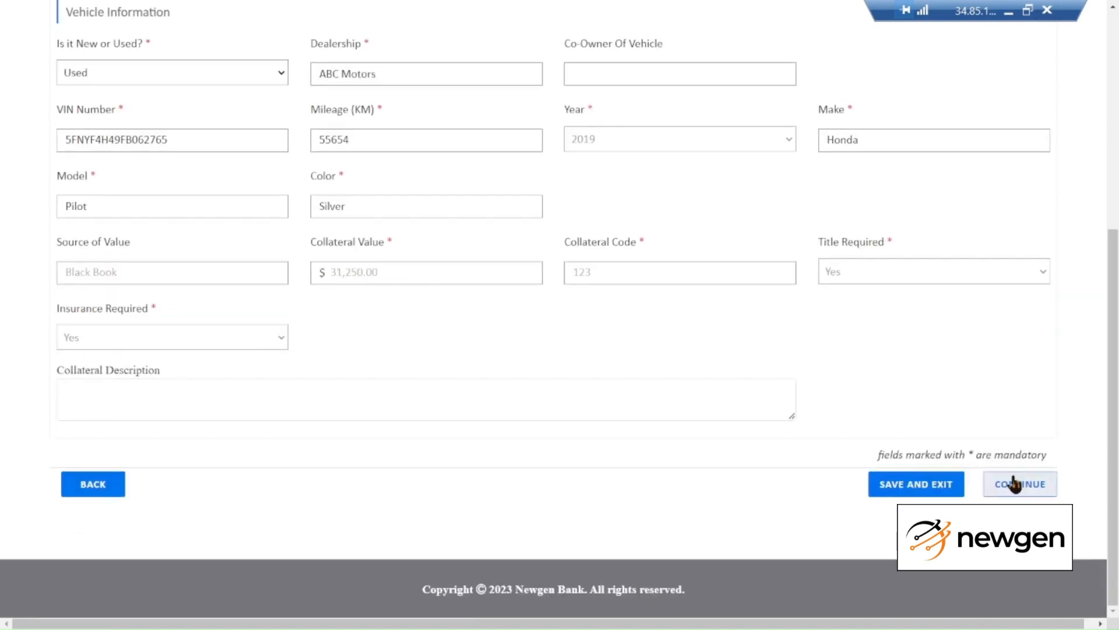
Submit the loan details and continue past the application review
left_click(1015, 484)
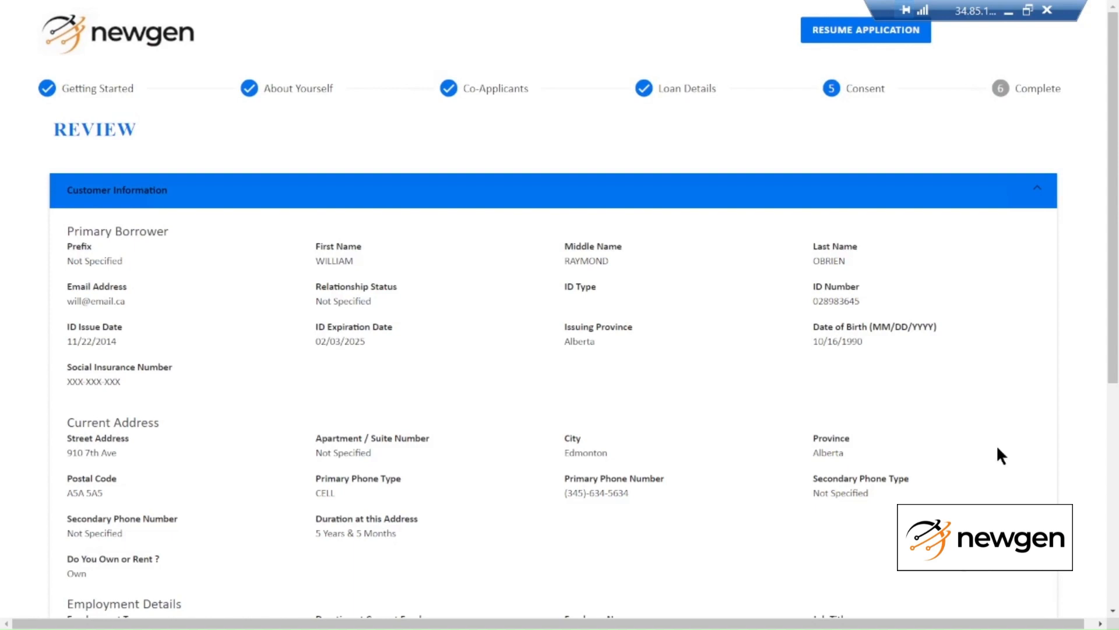
scroll(960, 436, "down", 6)
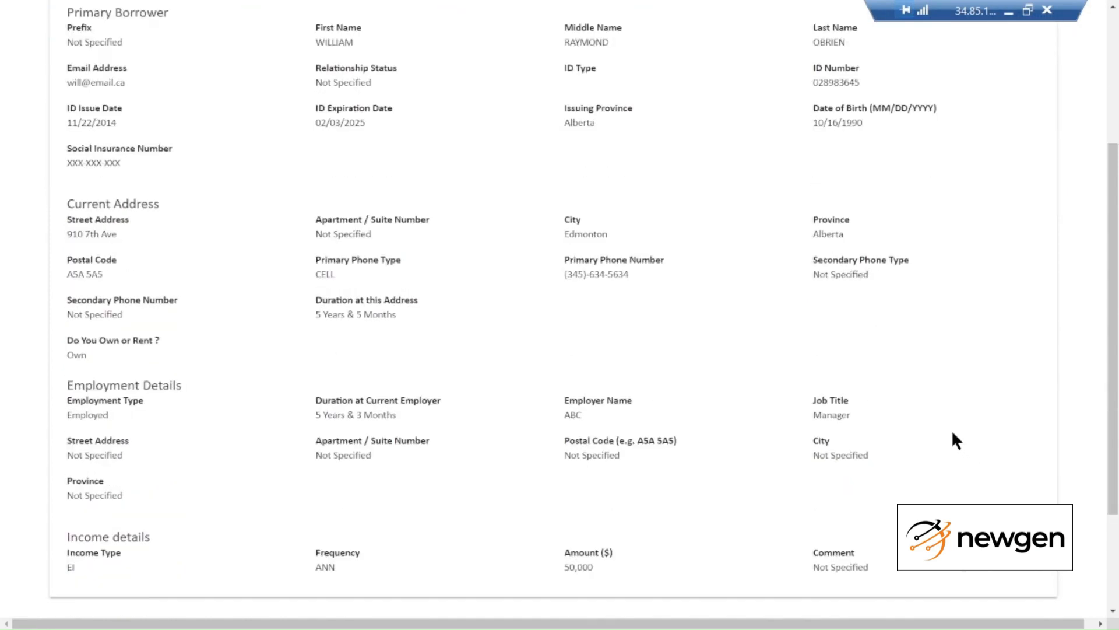
left_click(1019, 486)
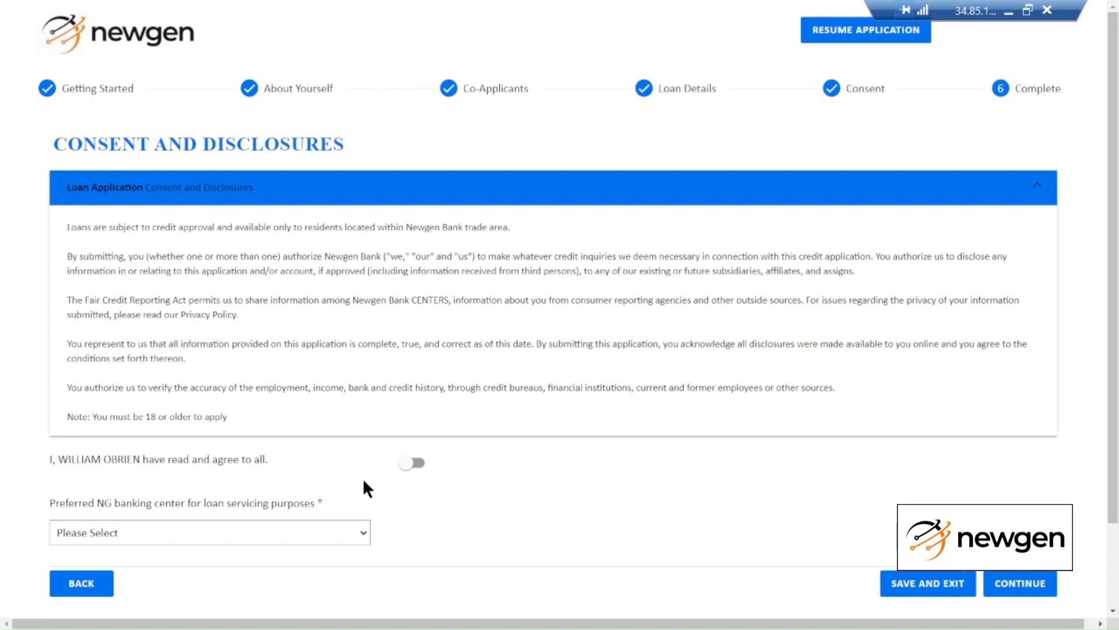
Agree to the disclosures, choose Branch 3 as servicing branch, and submit the application
left_click(416, 464)
left_click(312, 534)
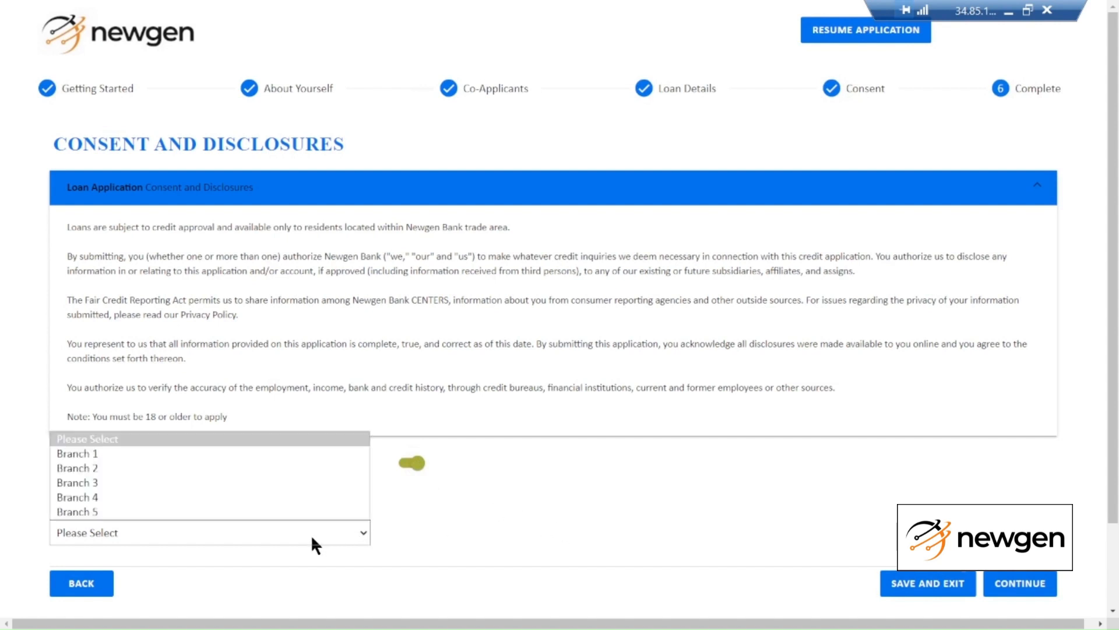
left_click(216, 491)
left_click(564, 514)
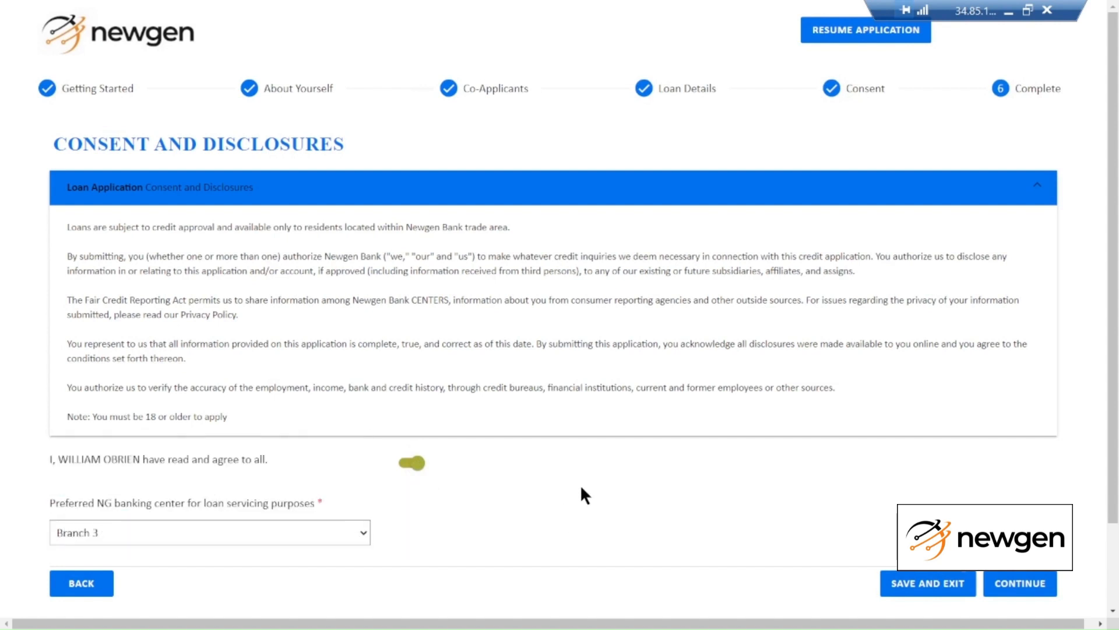
left_click(1019, 585)
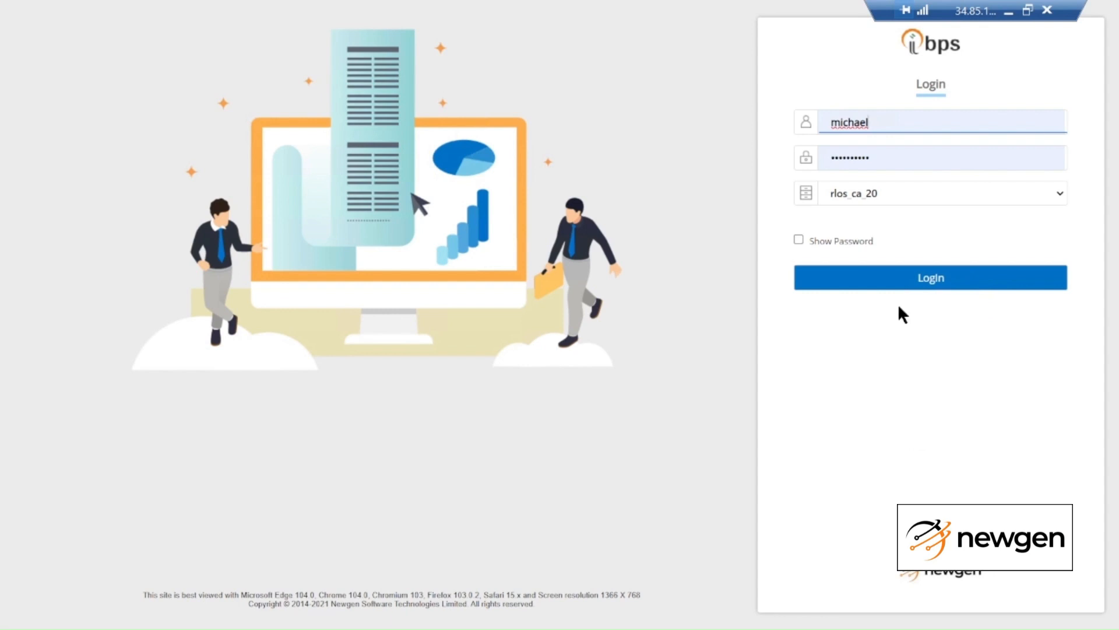
Sign in to iBPS with the prefilled credentials and rlos_ca_20 cabinet
left_click(935, 278)
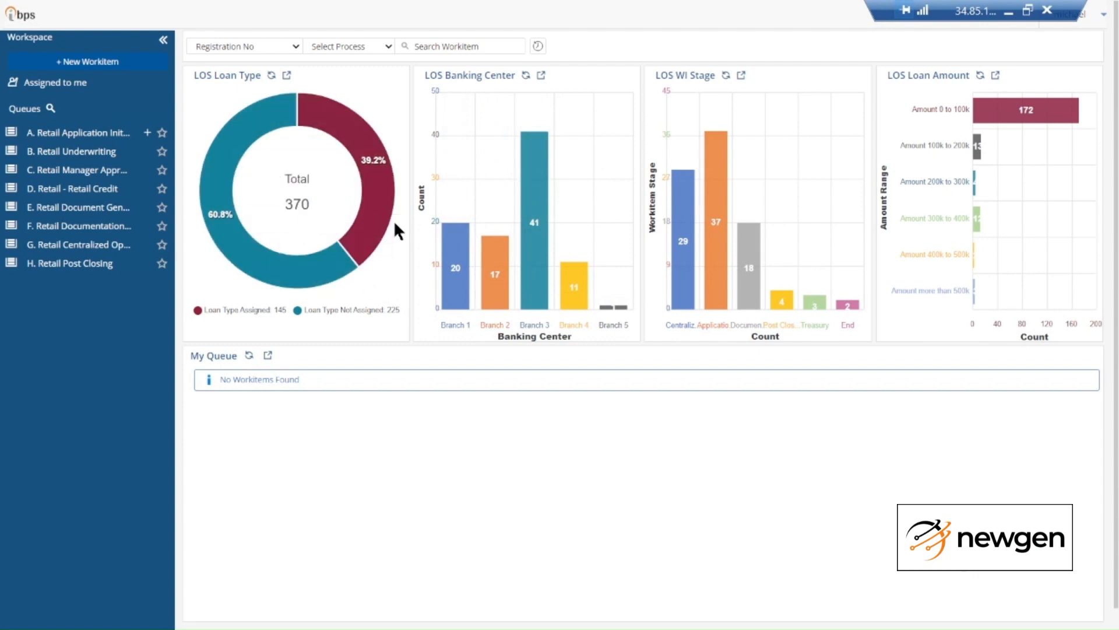
Show the Loan Type Assigned workitems from the LOS Loan Type donut chart's red segment
mouse_move(352, 120)
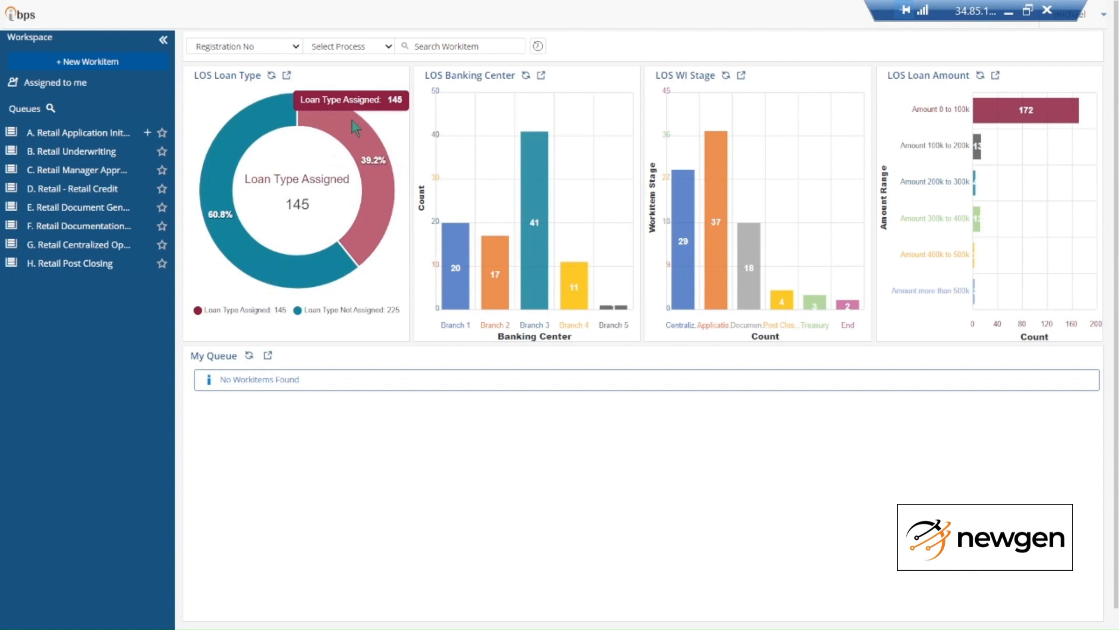
left_click(352, 120)
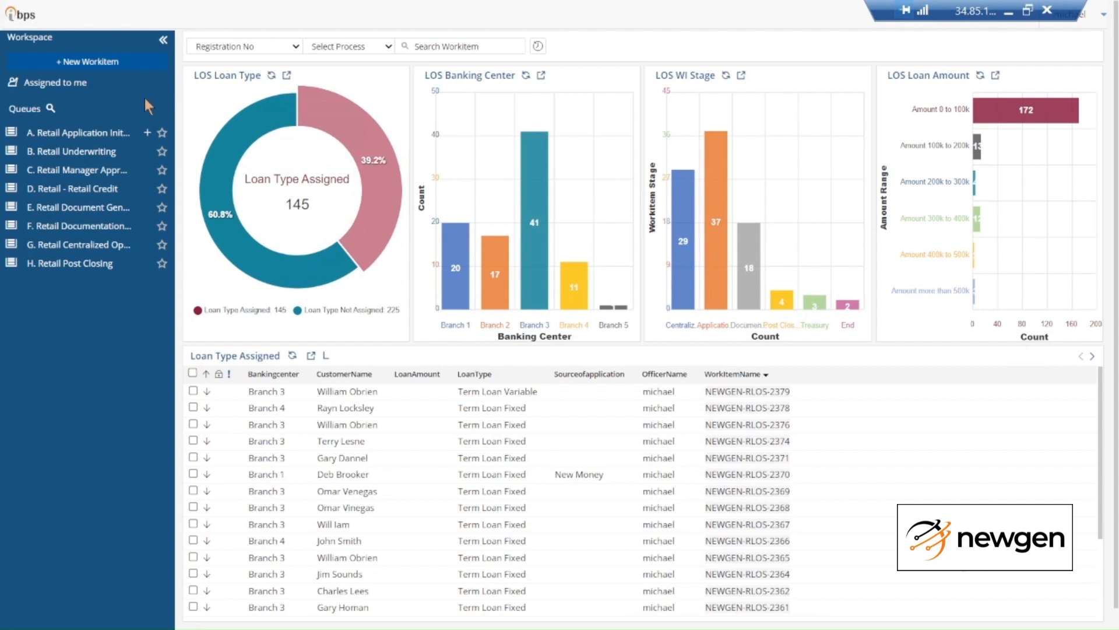
Sort the Retail Underwriting queue by priority and open workitem NEWGEN-RLOS-2379
left_click(84, 152)
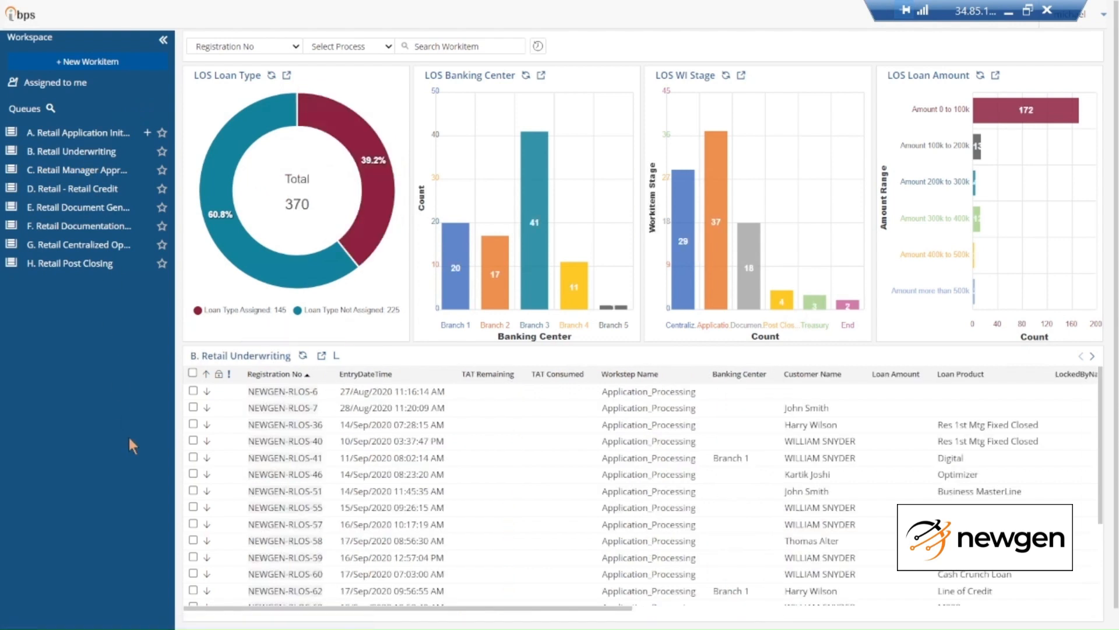
left_click(207, 374)
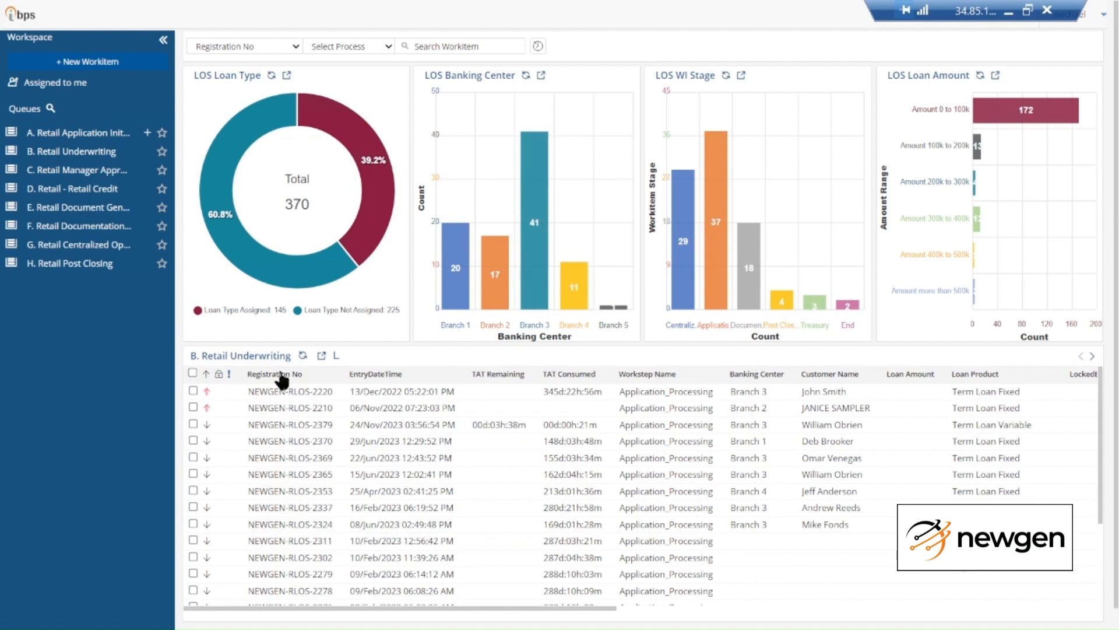
left_click(304, 426)
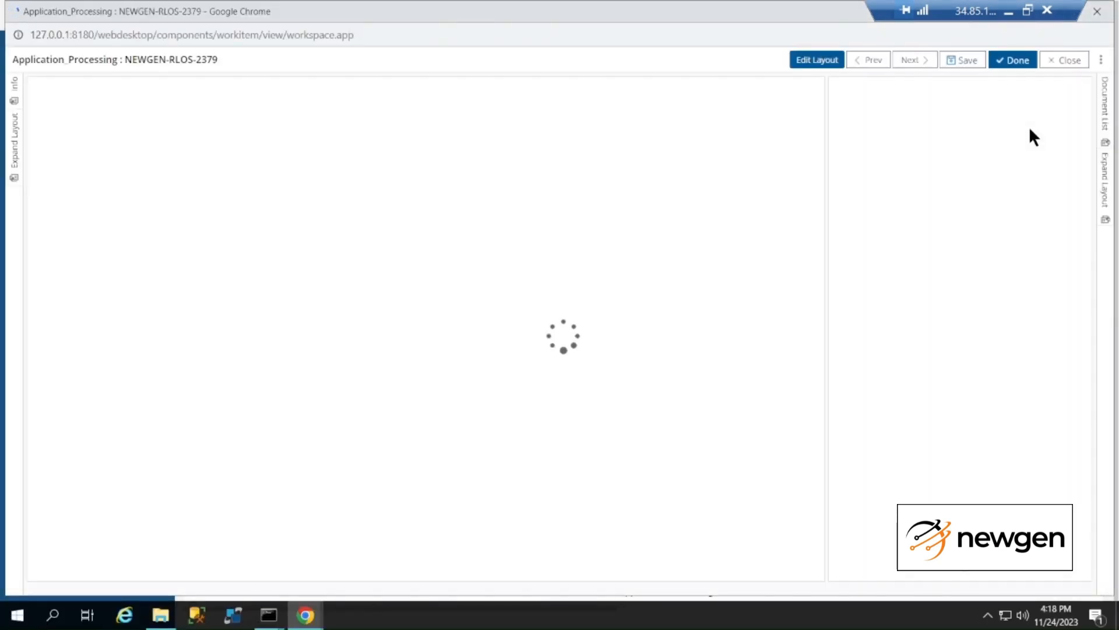
Maximize the workitem window and put the browser in full screen with F11
right_click(663, 15)
left_click(721, 82)
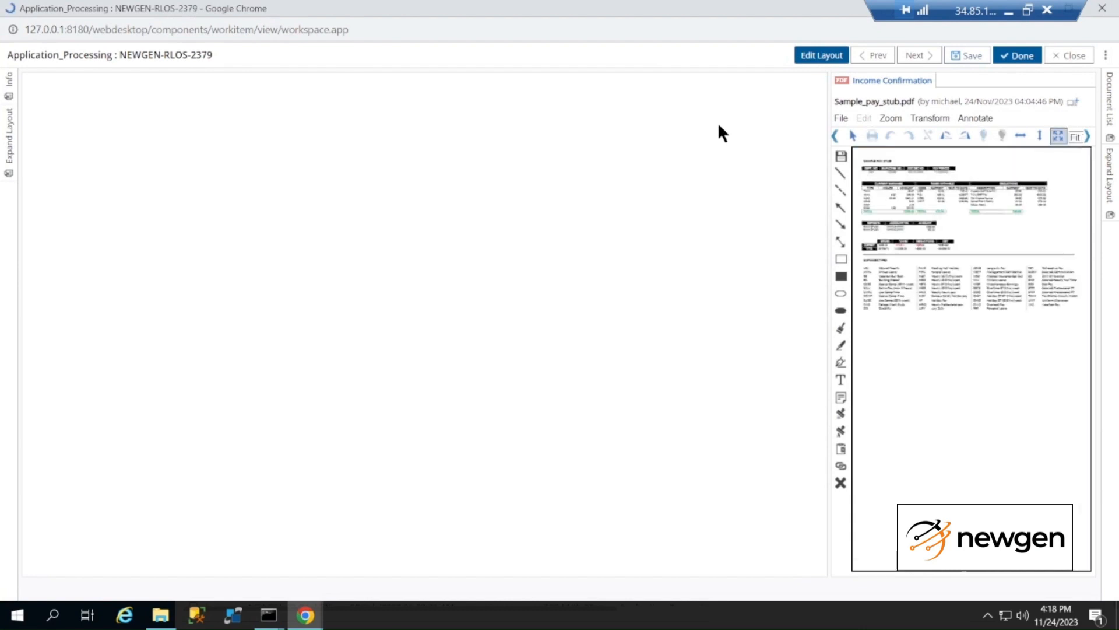
key("F11")
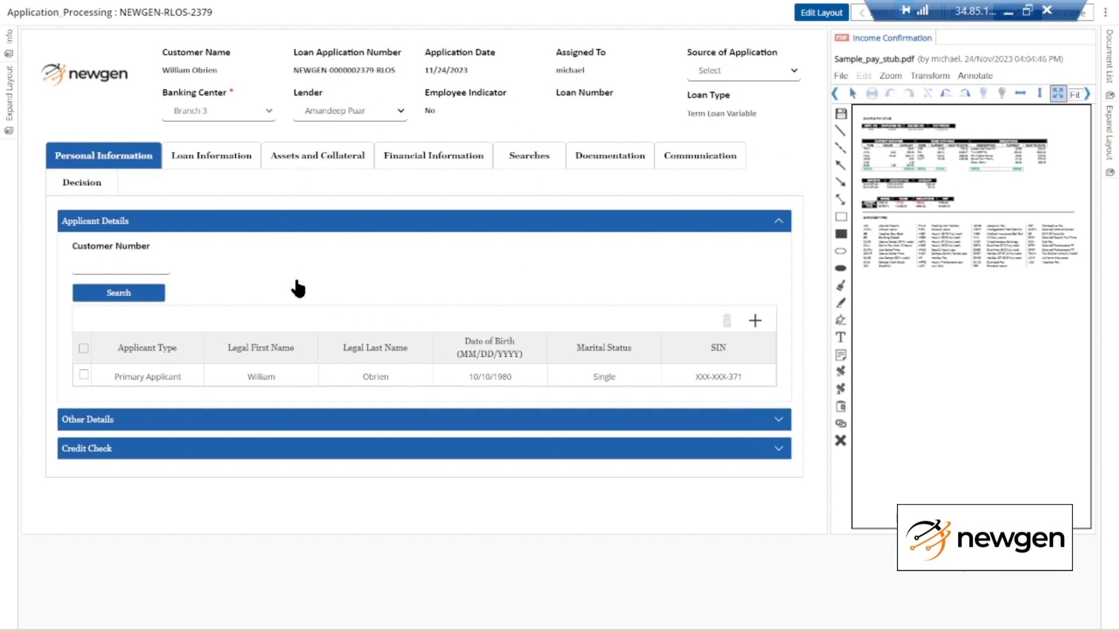
Hide the document viewer and check the primary applicant's full details
left_click(4, 109)
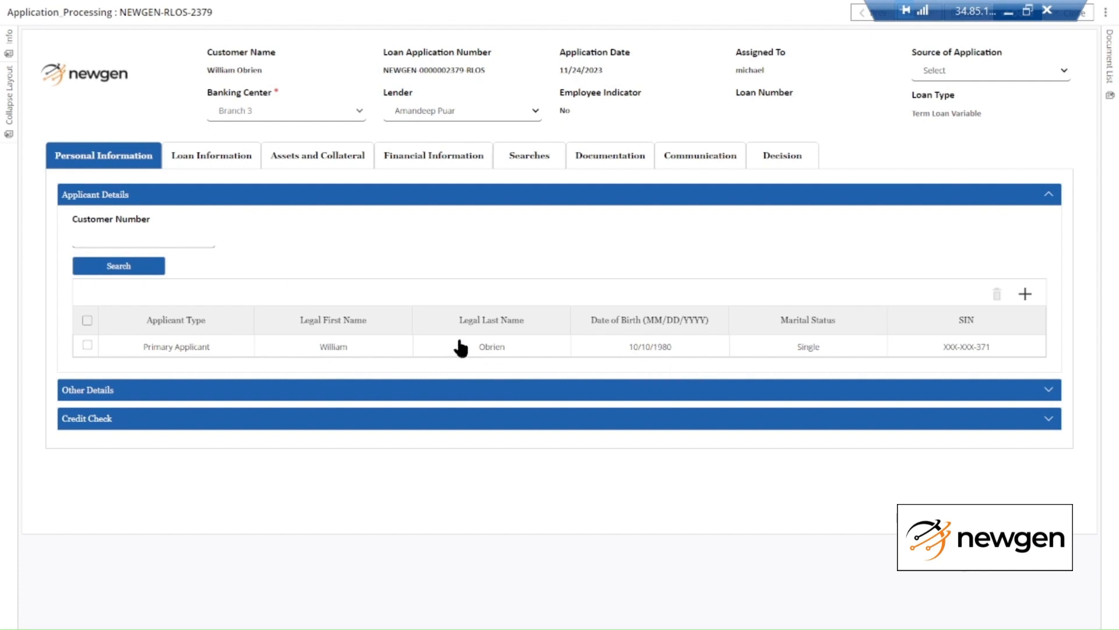
left_click(759, 345)
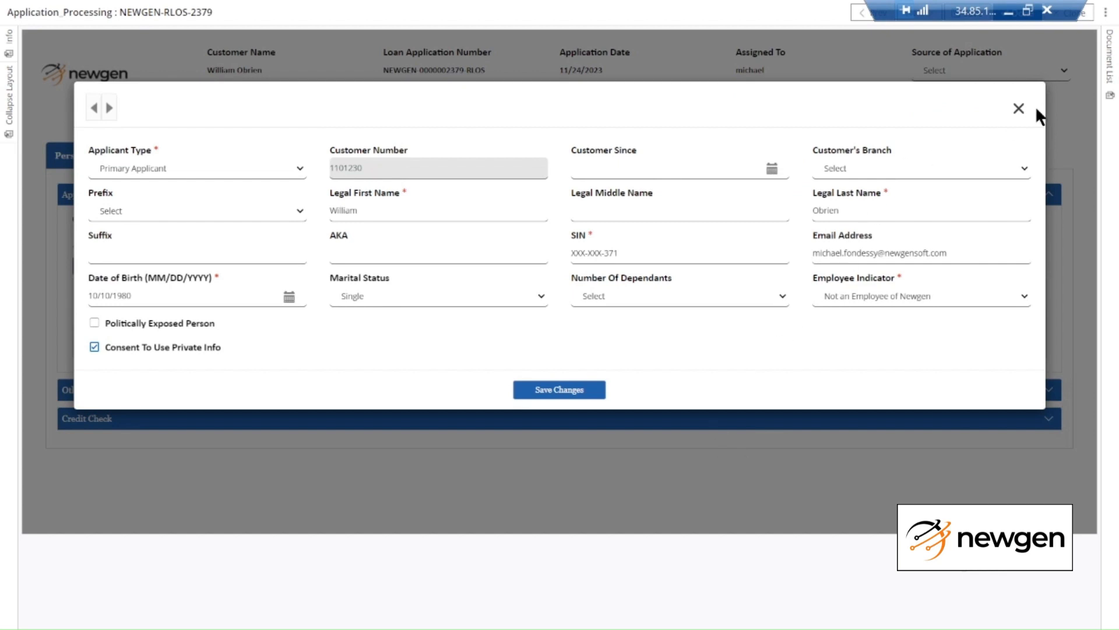
left_click(1018, 108)
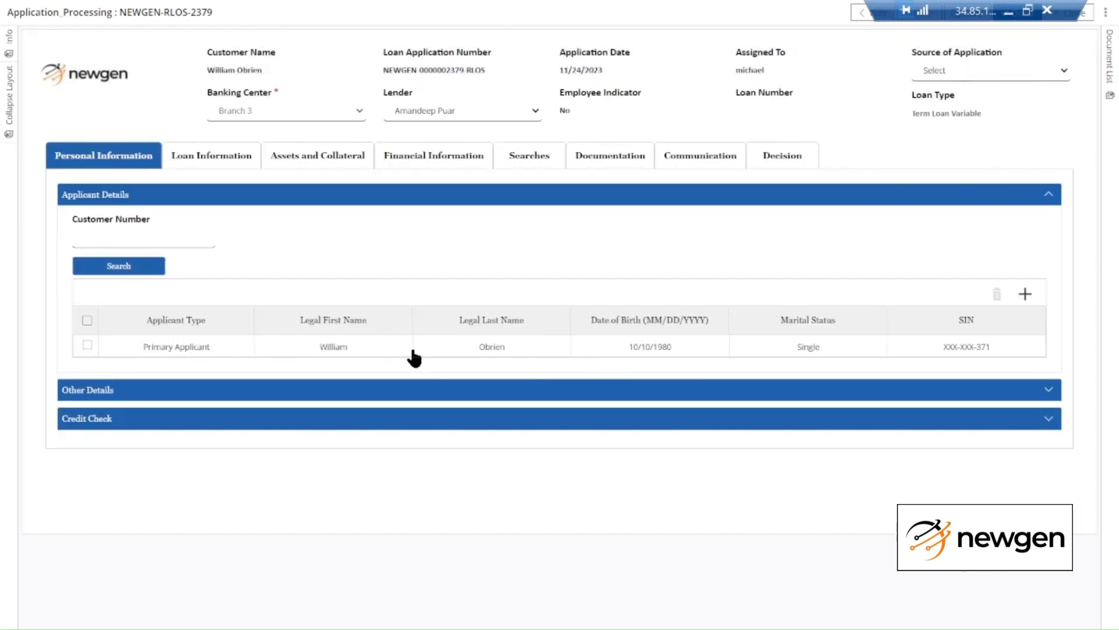
Expand Other Details to show the applicant's ID, contact and employment records
left_click(518, 391)
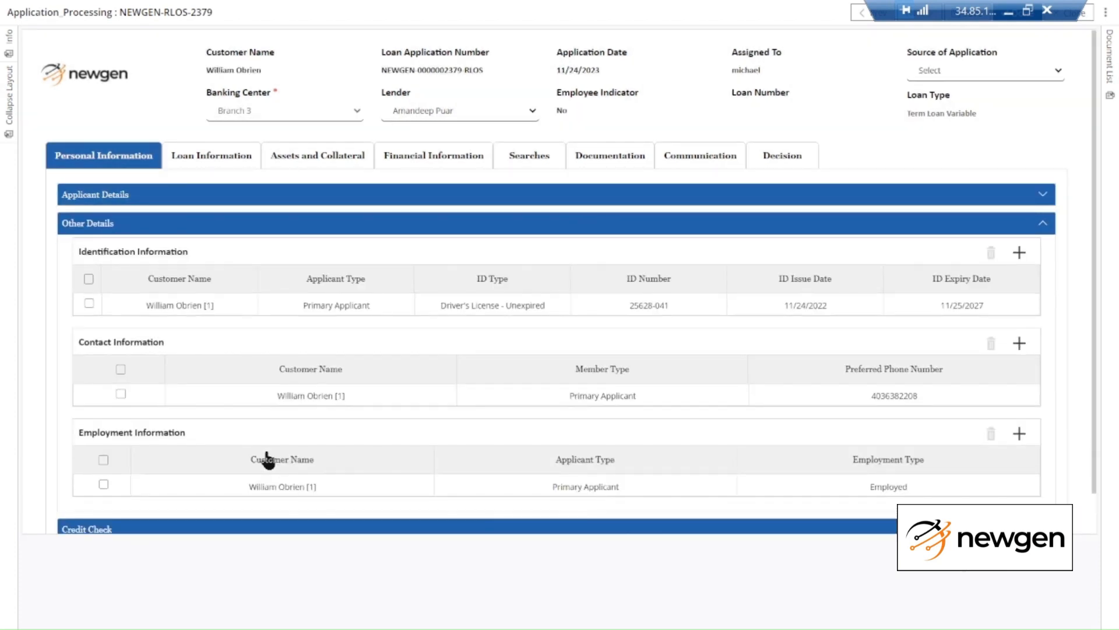
left_click(250, 201)
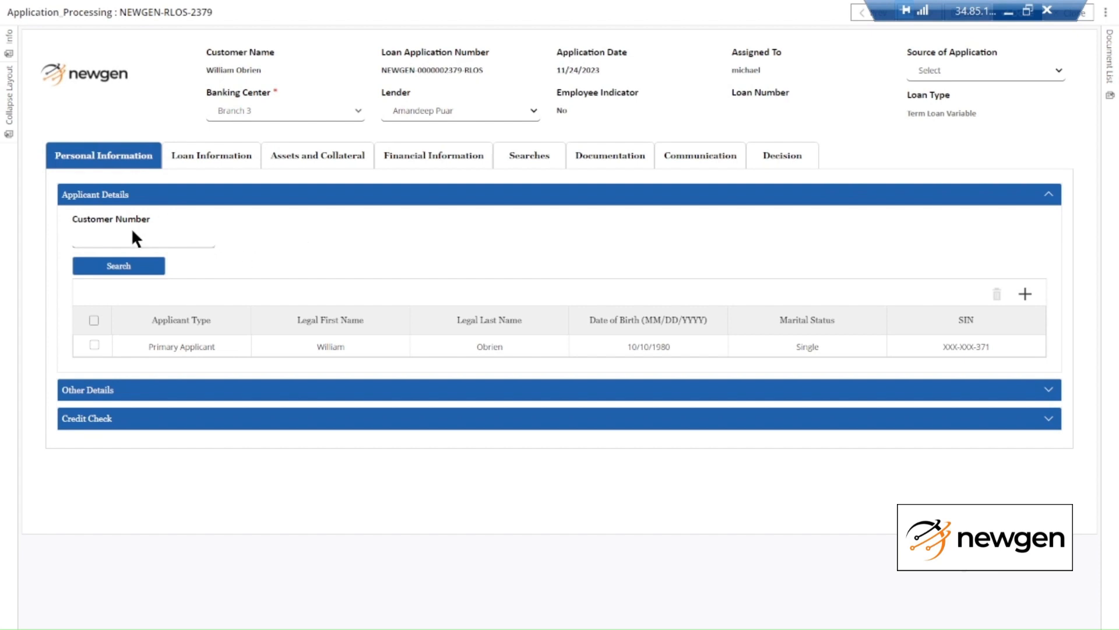
left_click(239, 391)
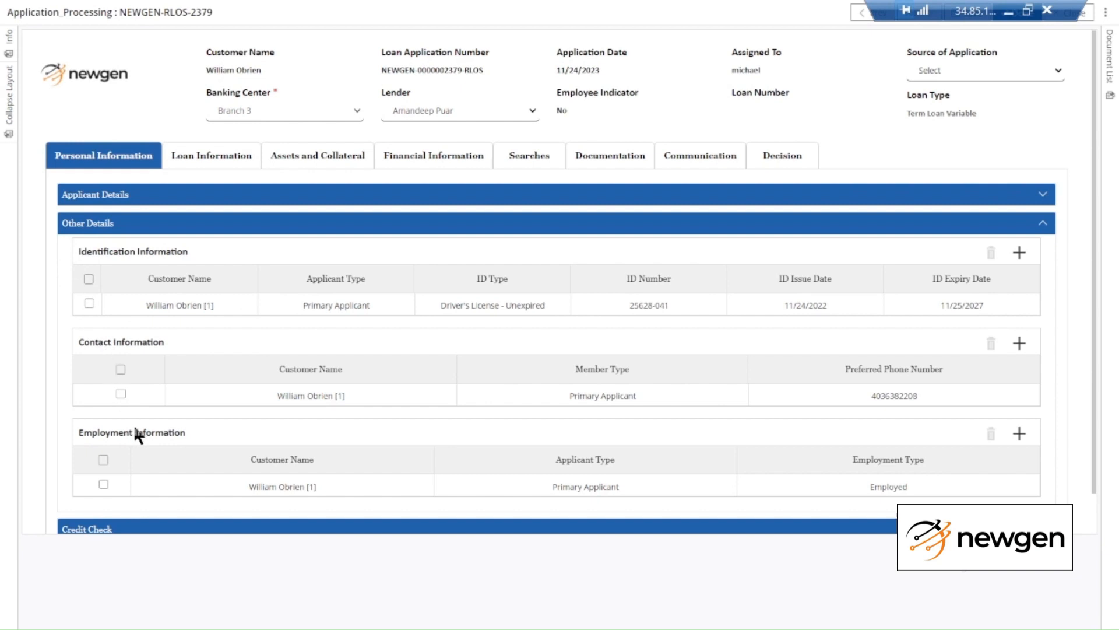
scroll(356, 402, "down", 1)
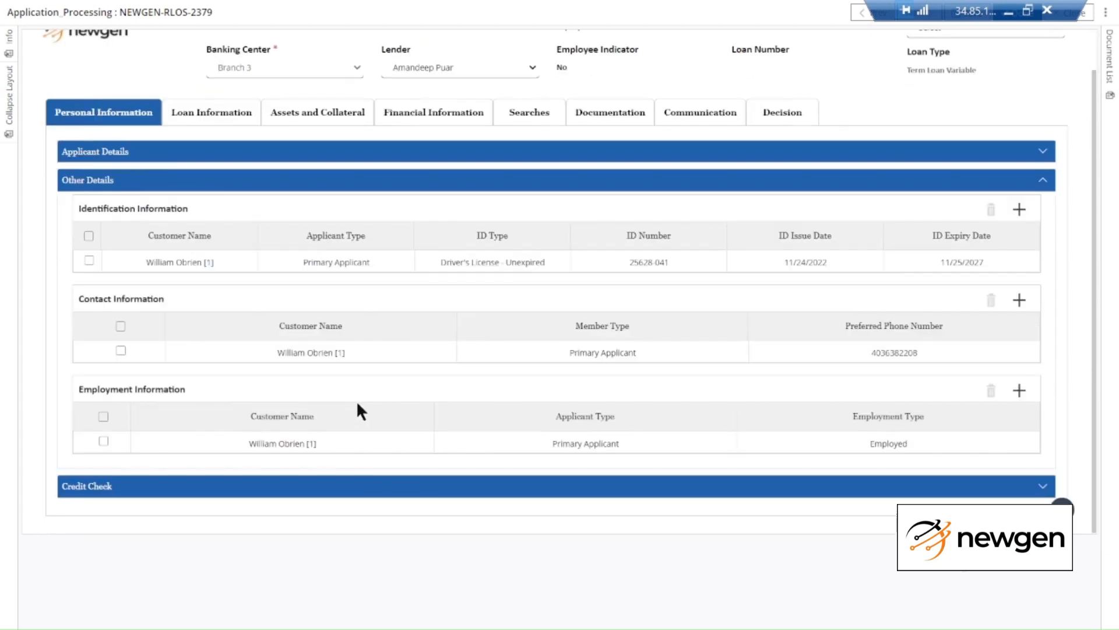
Expand Credit Check (Beacon 770, BNI 560) and view the applicant's credit report
left_click(387, 484)
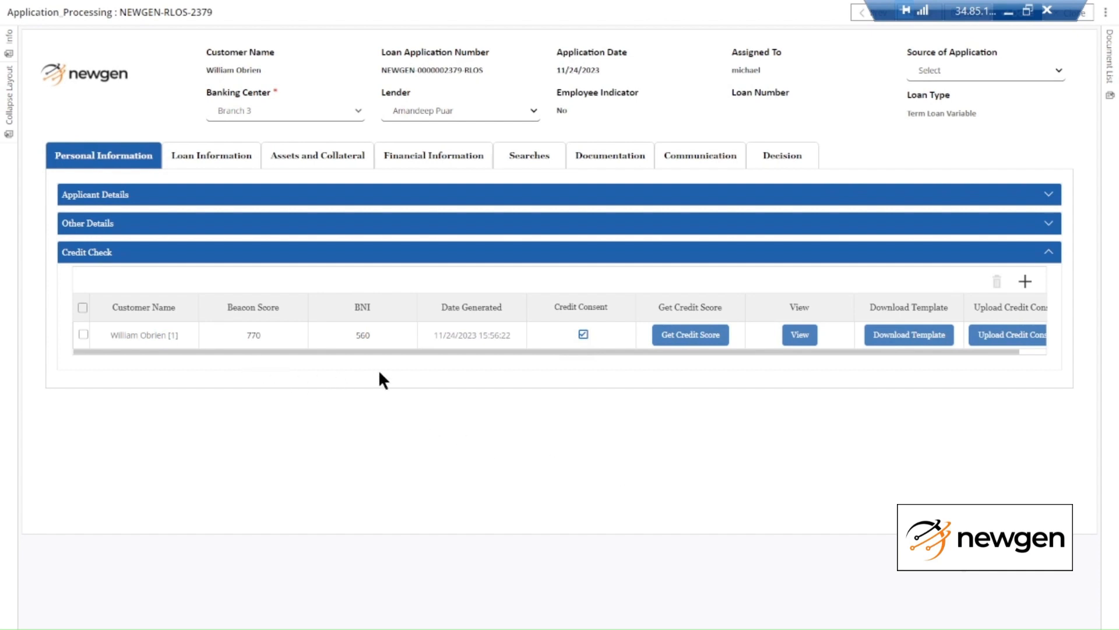
left_click(801, 337)
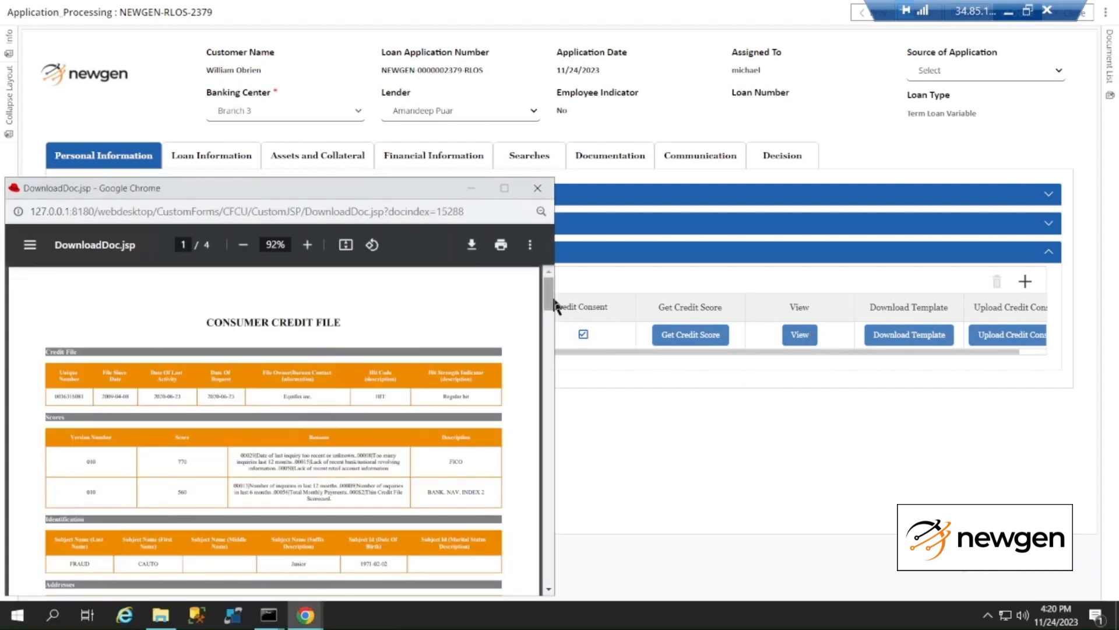
Scroll through the Consumer Credit File PDF, then close its window
left_click_drag(552, 302, 552, 394)
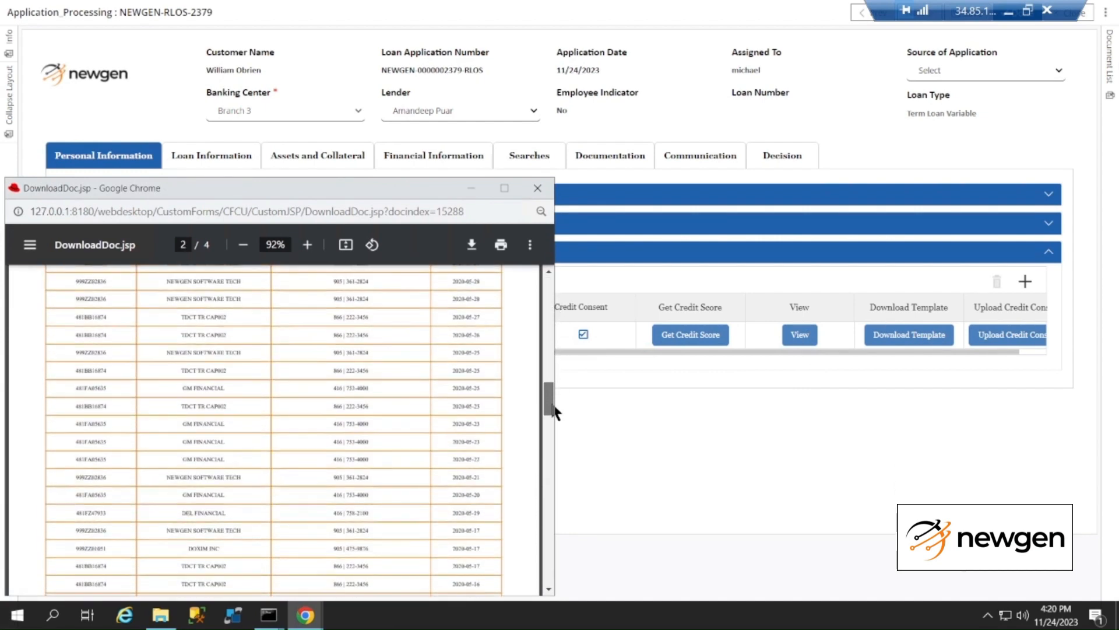
left_click(534, 187)
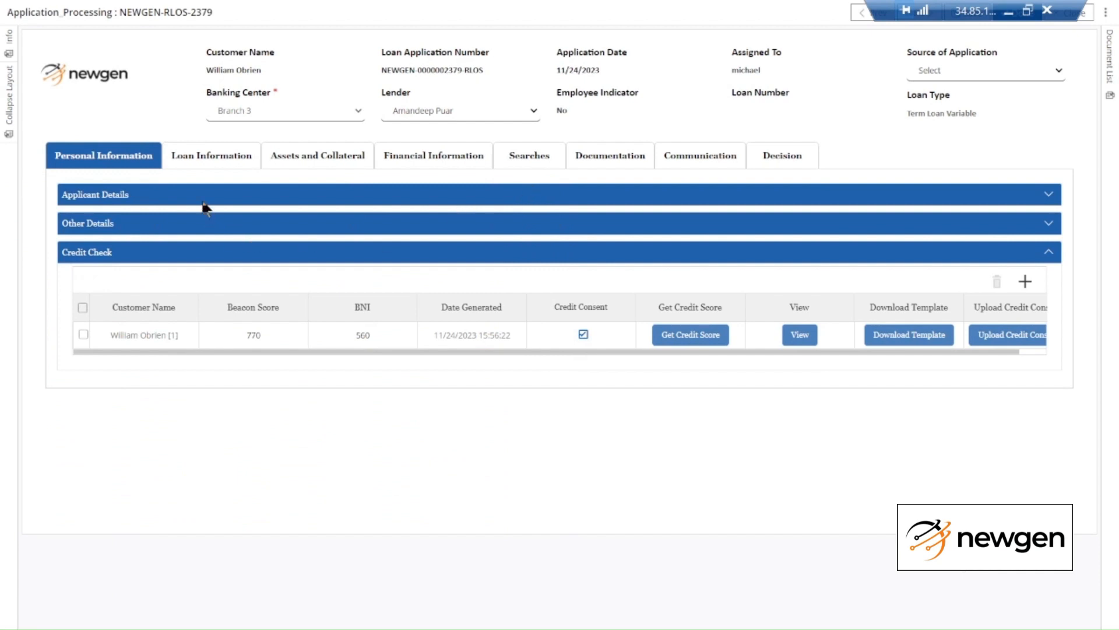
Review the Loan Information: $25,000.00 over 48 months at 5.99%, $587.01 payment
left_click(195, 172)
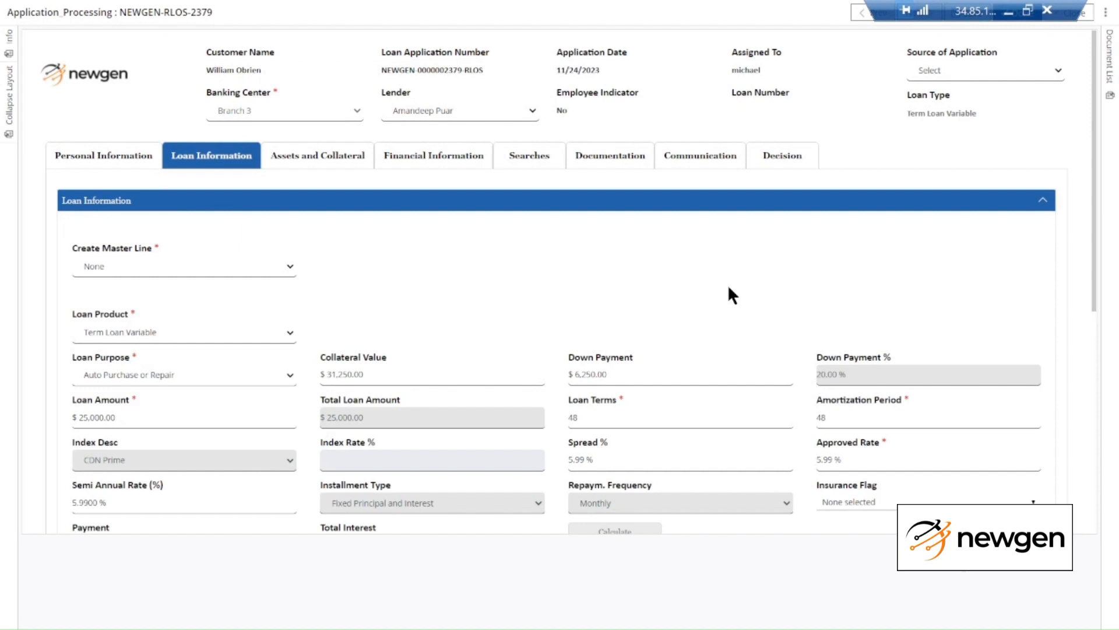
scroll(726, 285, "down", 2)
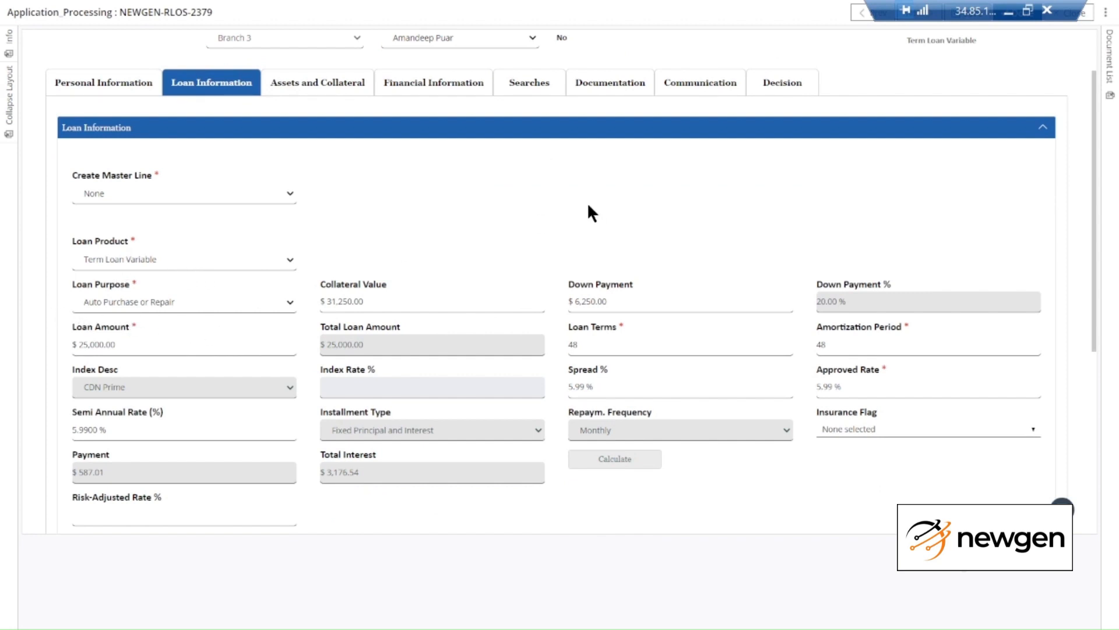
scroll(590, 212, "down", 4)
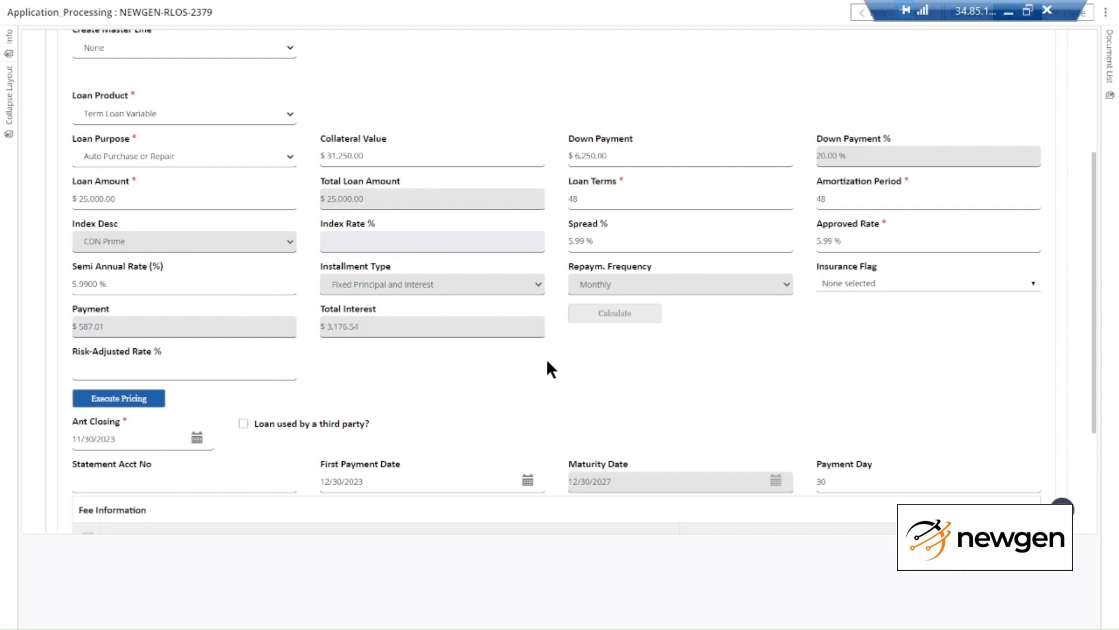
Add a $100.00 Financed Loan Application Fee, raising the total loan to $25,100.00
scroll(547, 358, "down", 1)
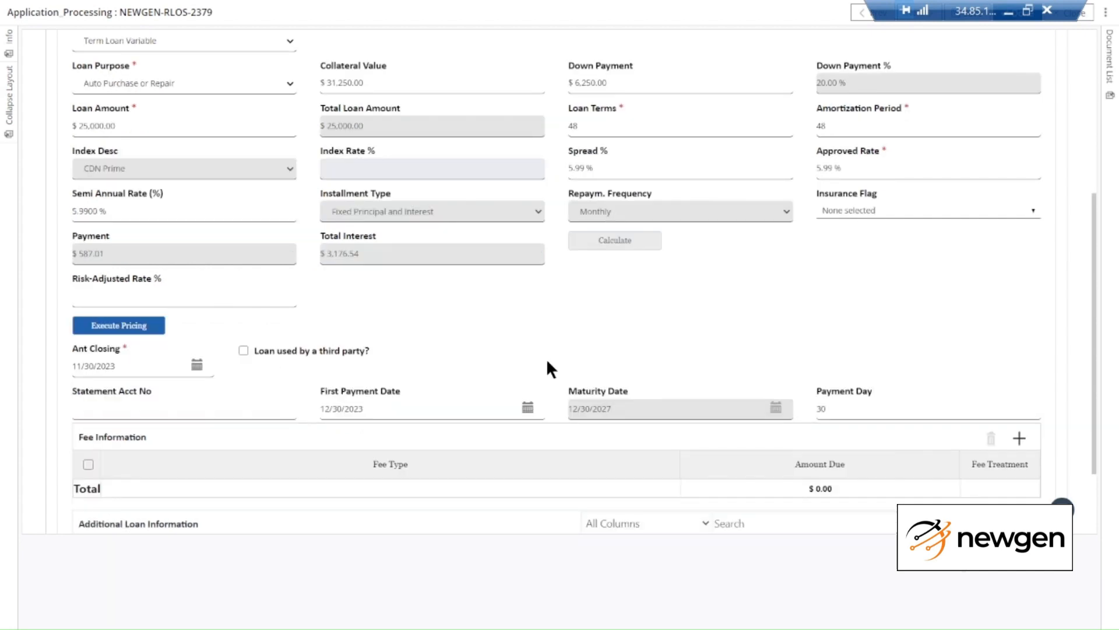
scroll(543, 355, "down", 2)
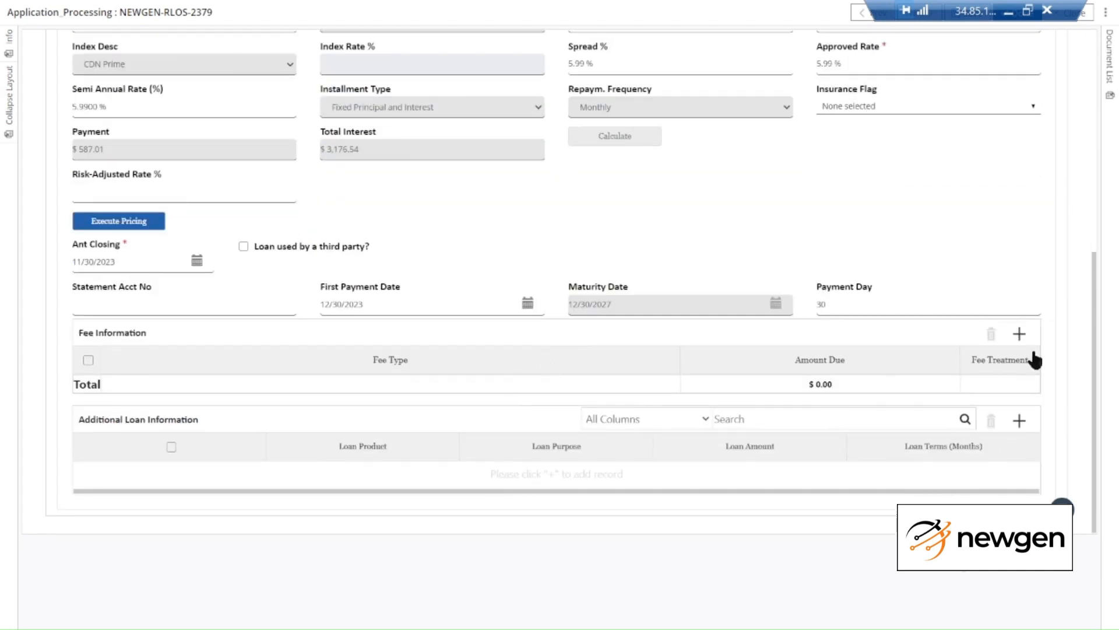
left_click(1020, 334)
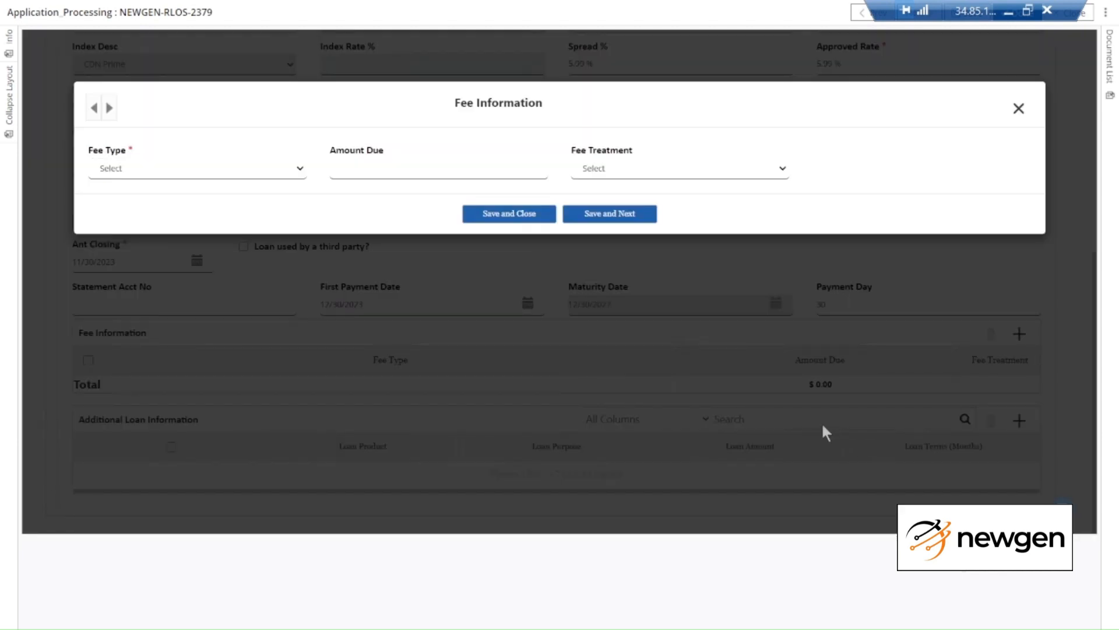
left_click(235, 174)
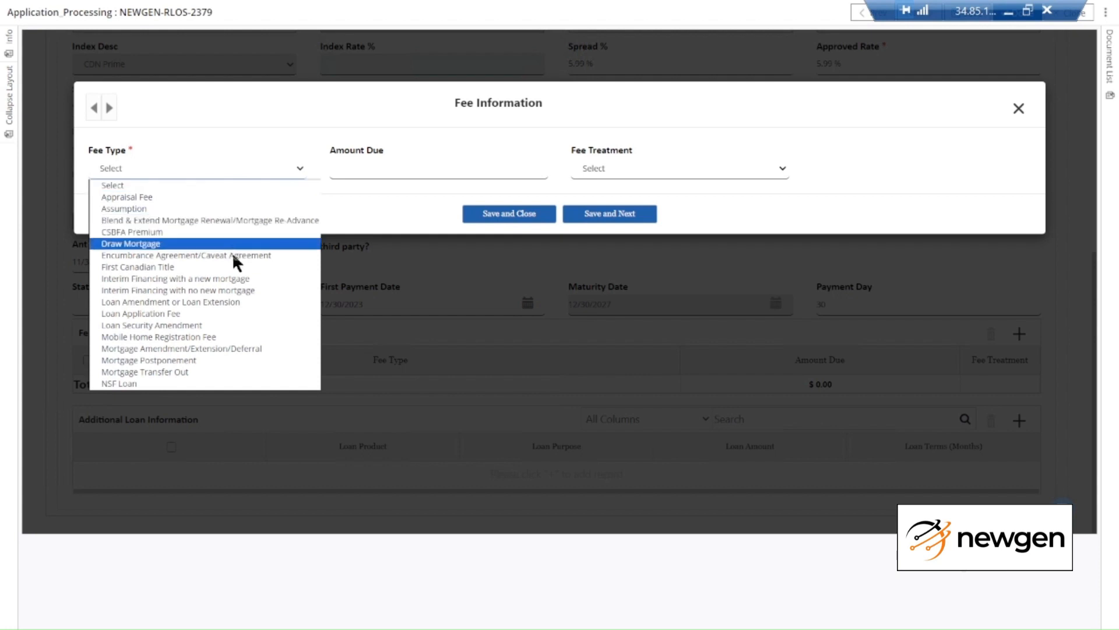
left_click(244, 314)
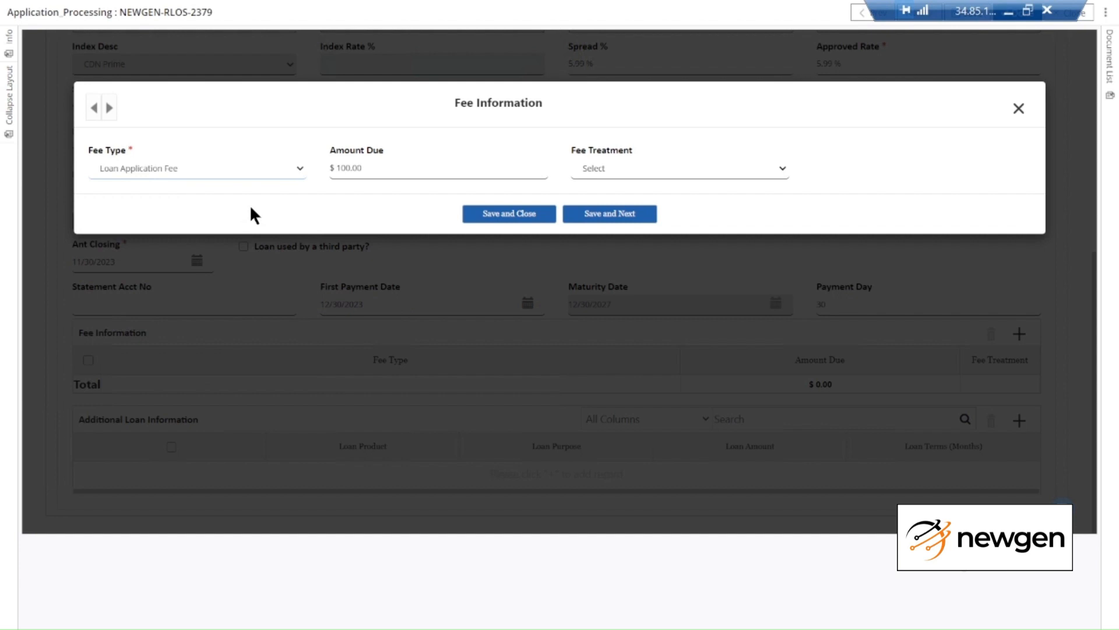
left_click(618, 172)
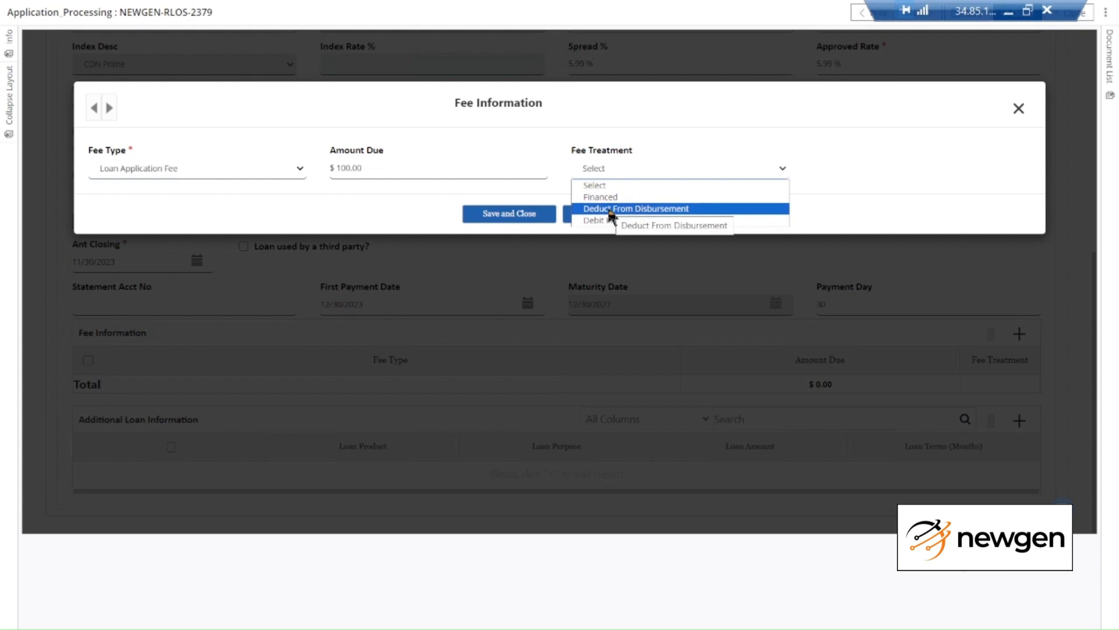
left_click(676, 197)
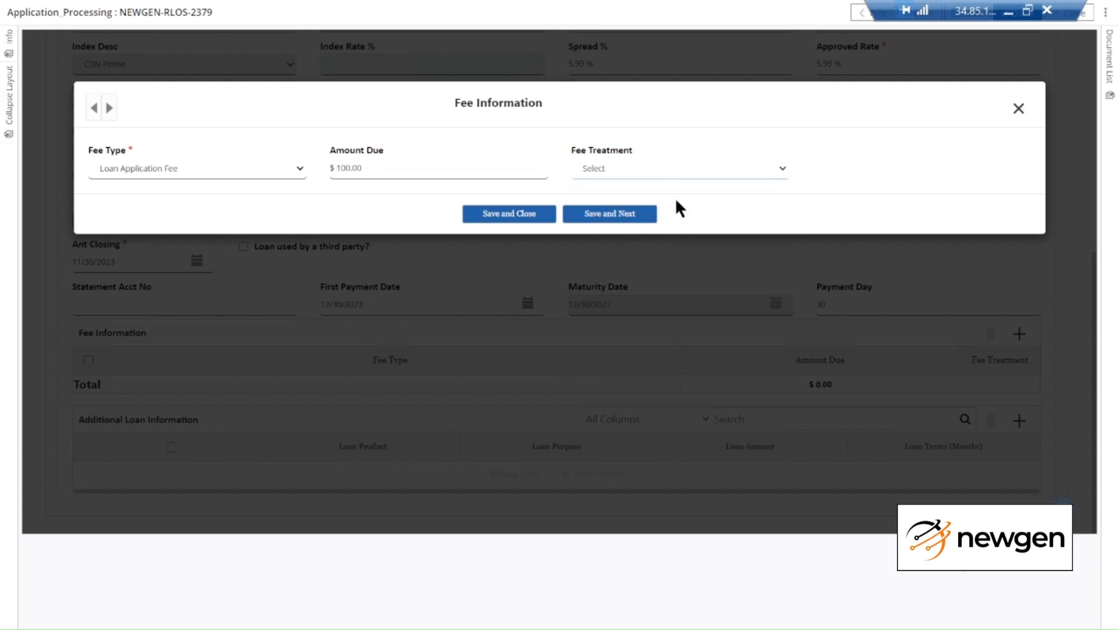
left_click(533, 217)
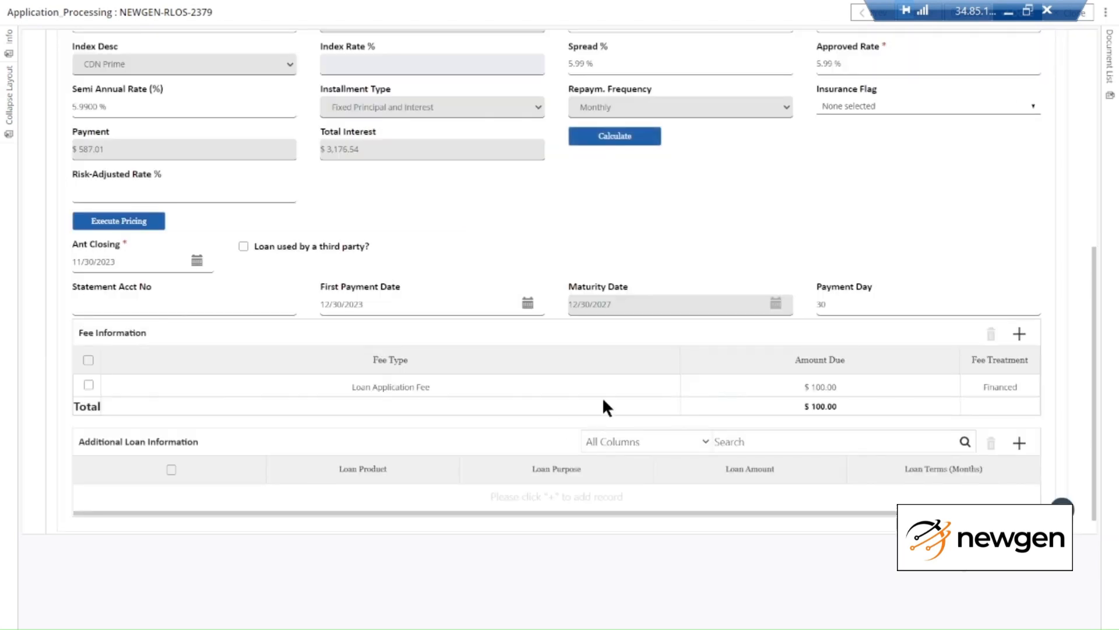
scroll(949, 215, "up", 7)
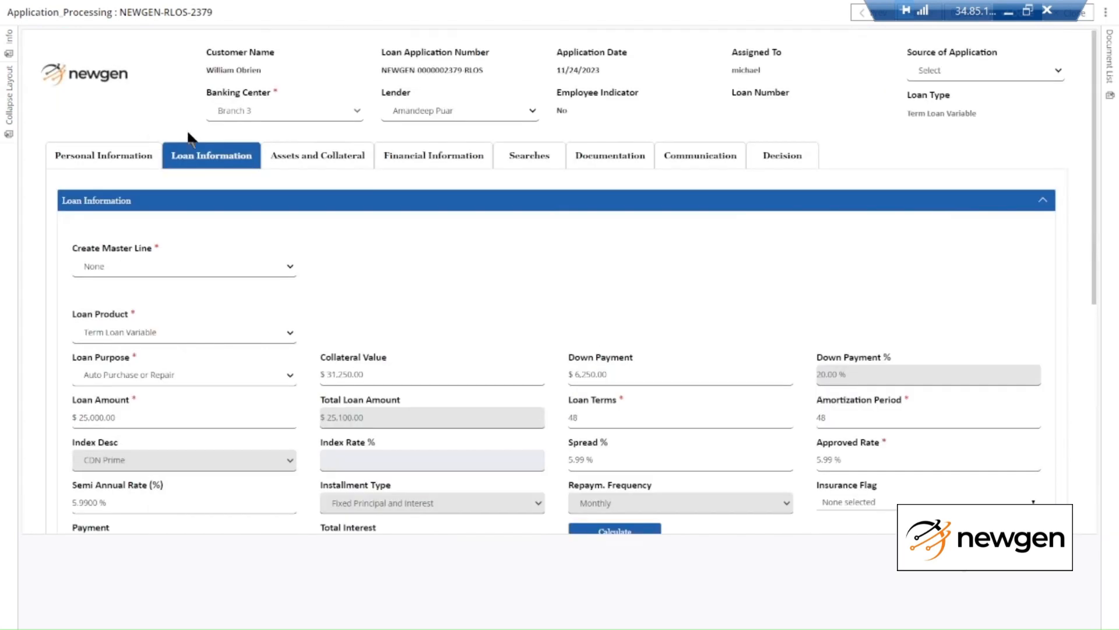
Expand Assets and Collateral and review the $31,250.00 Automobile collateral details
left_click(307, 155)
left_click(379, 199)
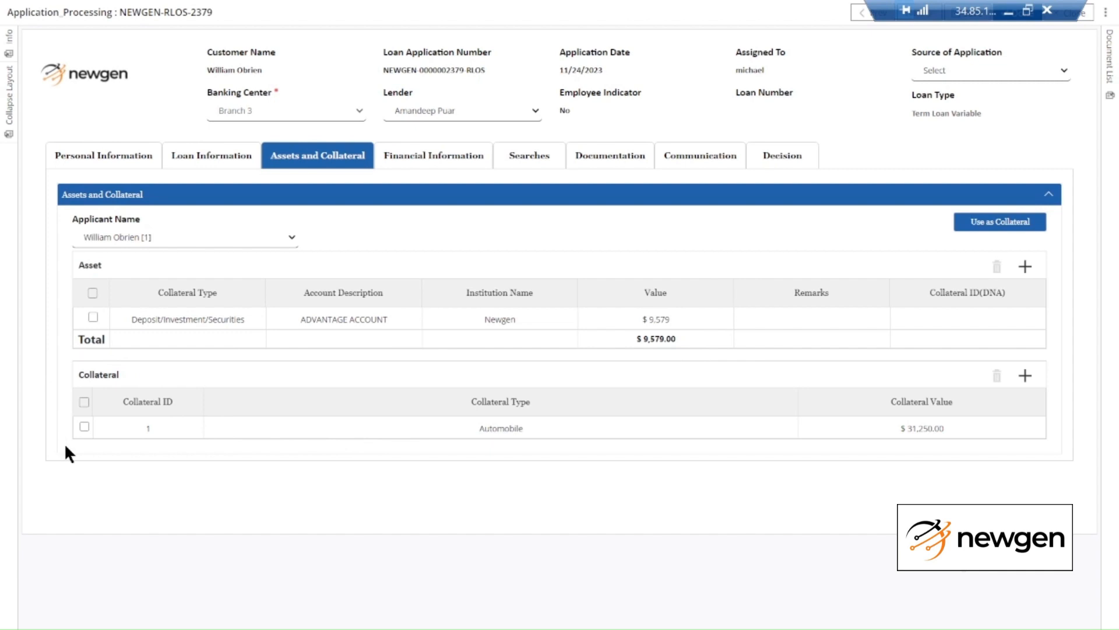
left_click(398, 431)
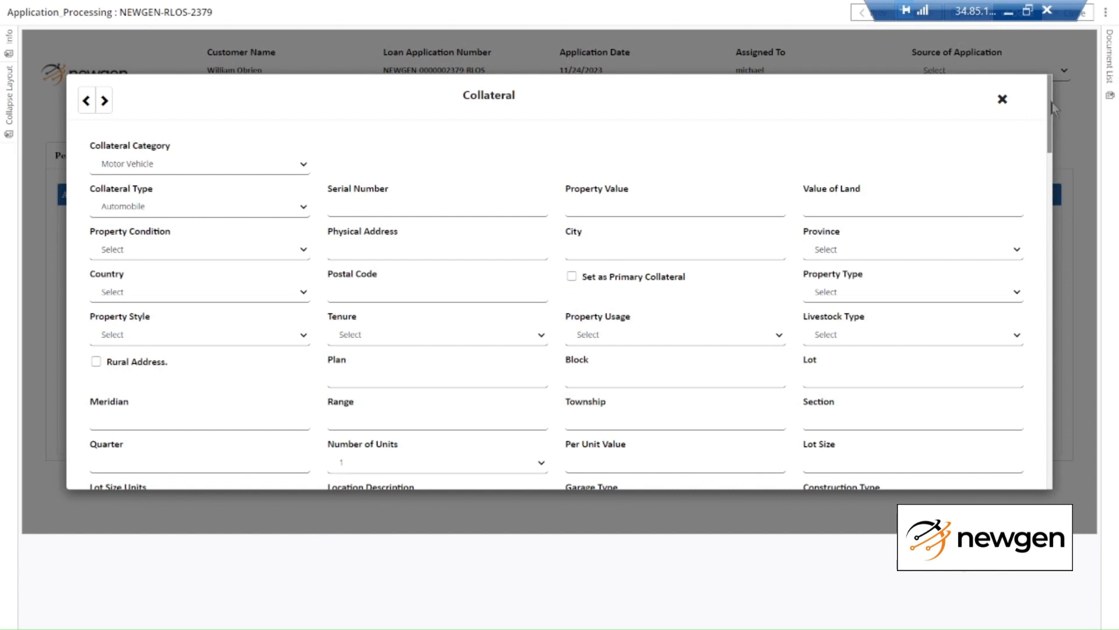
left_click_drag(1054, 108, 1085, 83)
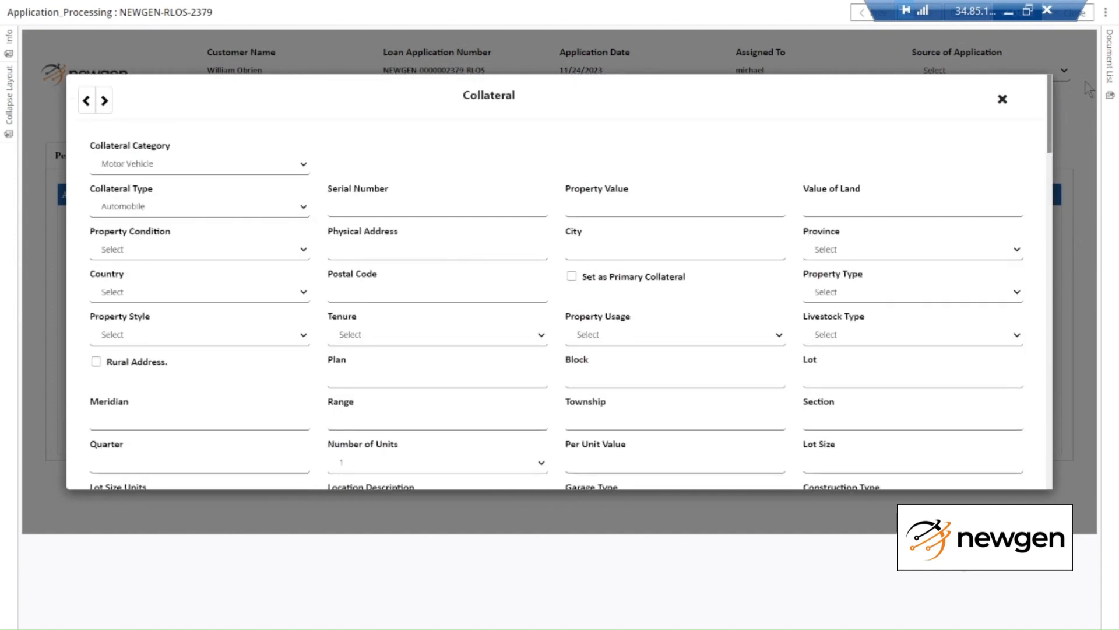
left_click(1002, 99)
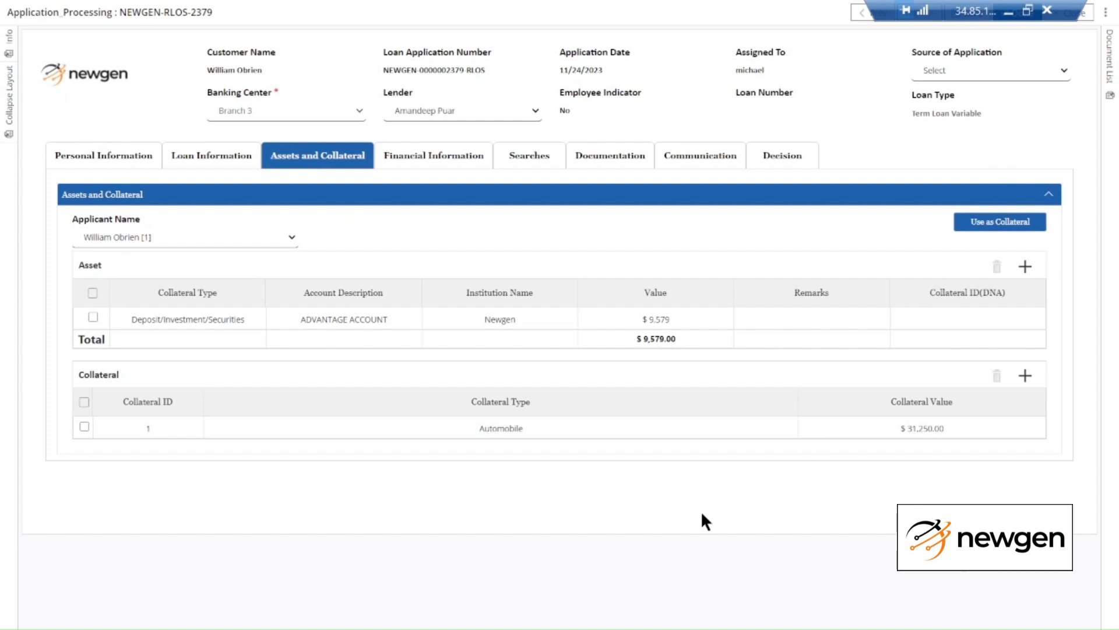
left_click(400, 160)
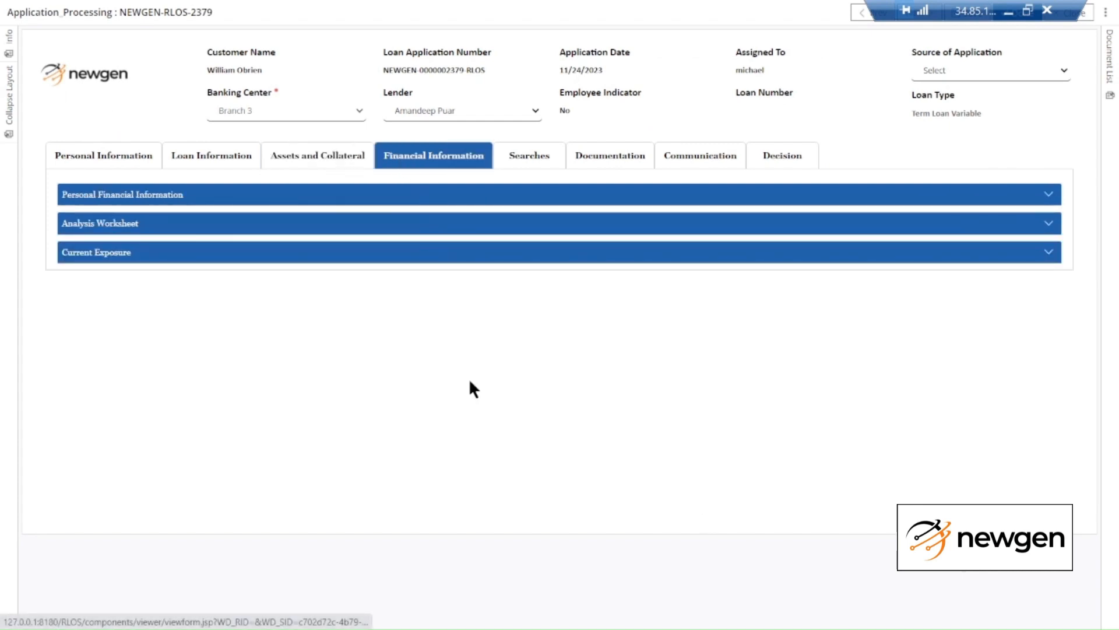
left_click(127, 196)
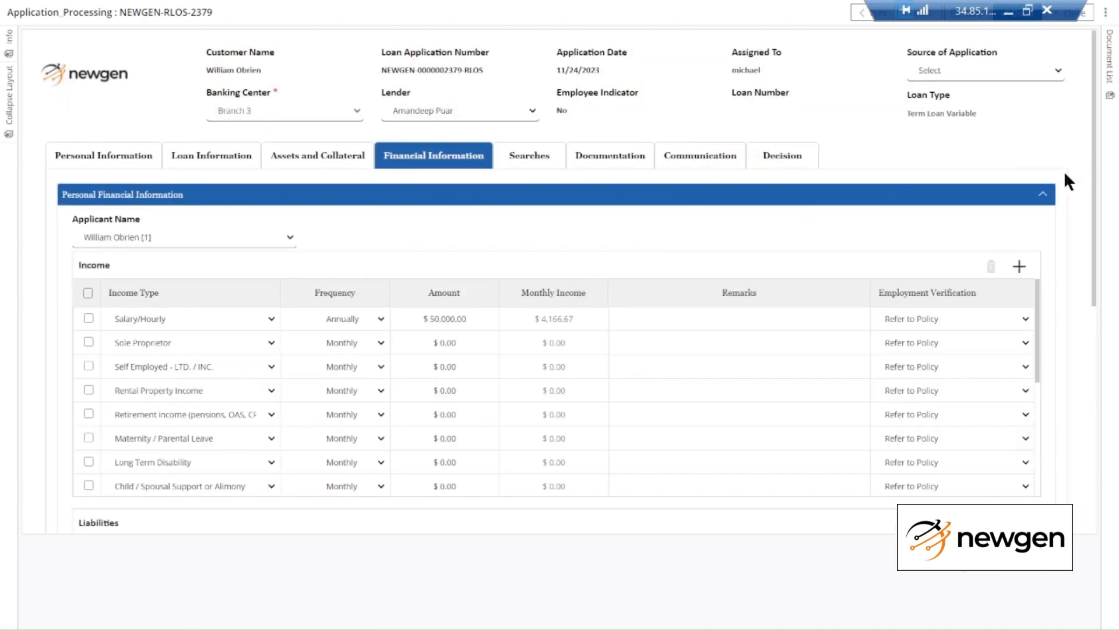
scroll(1096, 146, "down", 1)
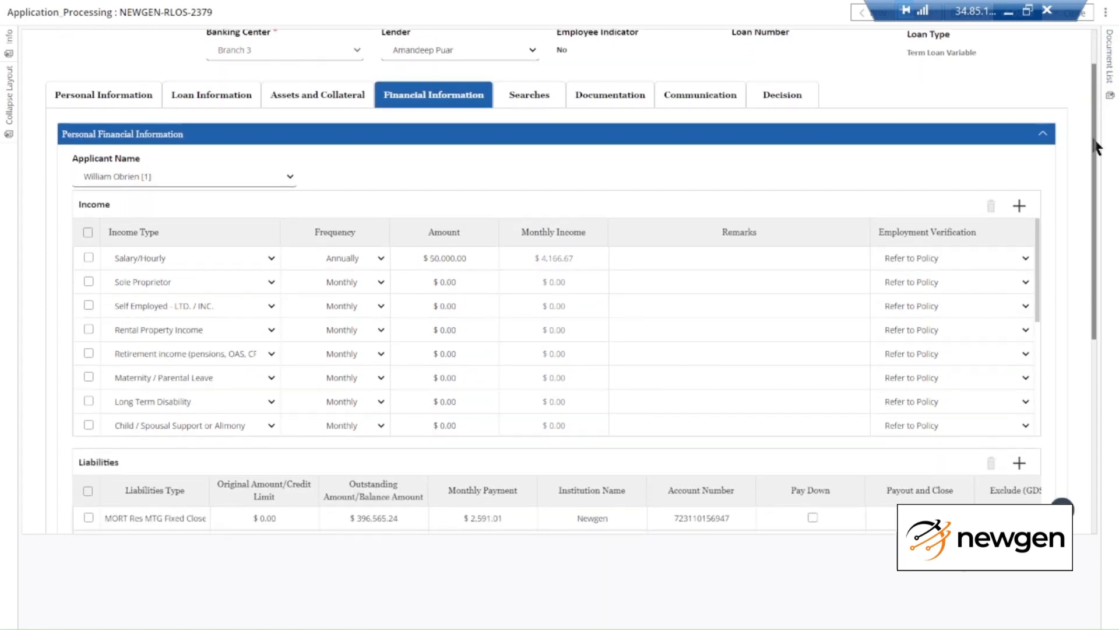
left_click_drag(1094, 141, 1094, 147)
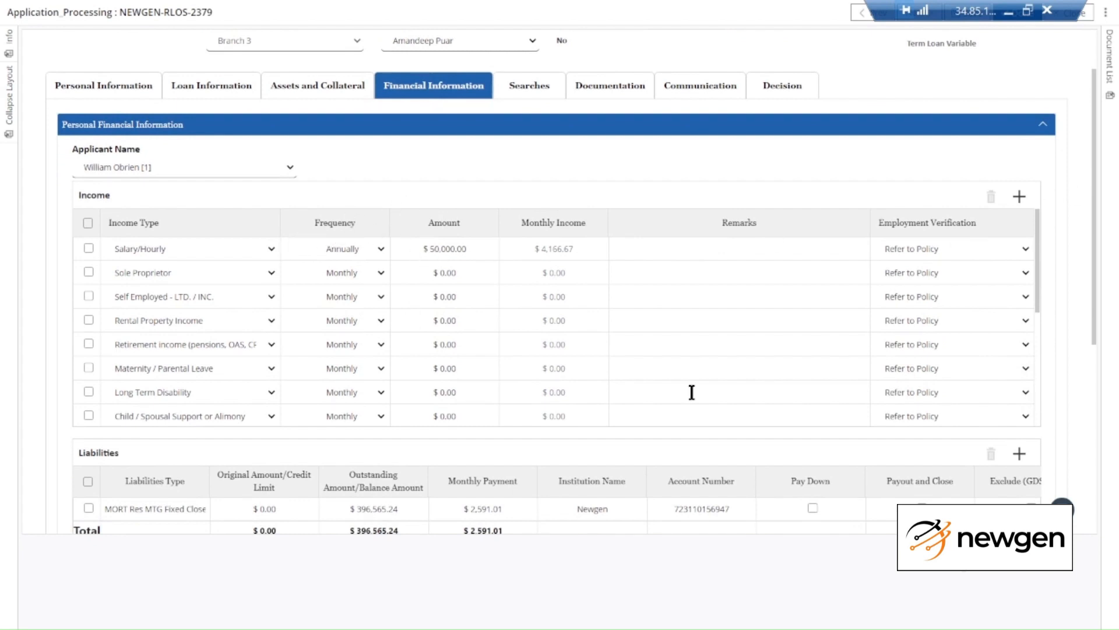
scroll(679, 403, "down", 3)
scroll(672, 439, "down", 1)
scroll(672, 439, "down", 2)
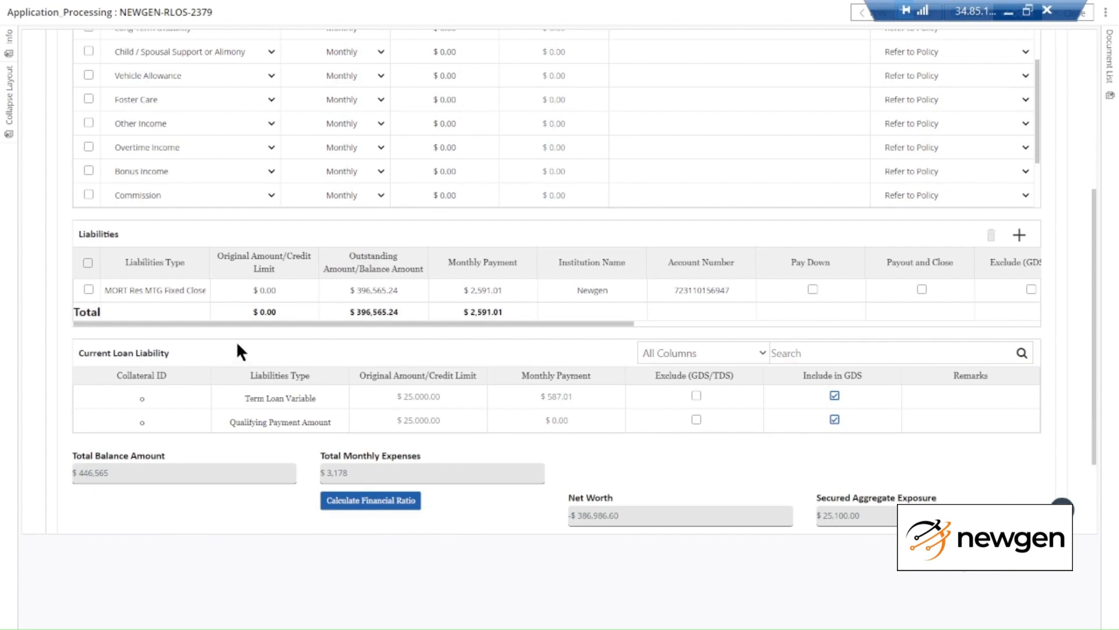
scroll(236, 341, "down", 1)
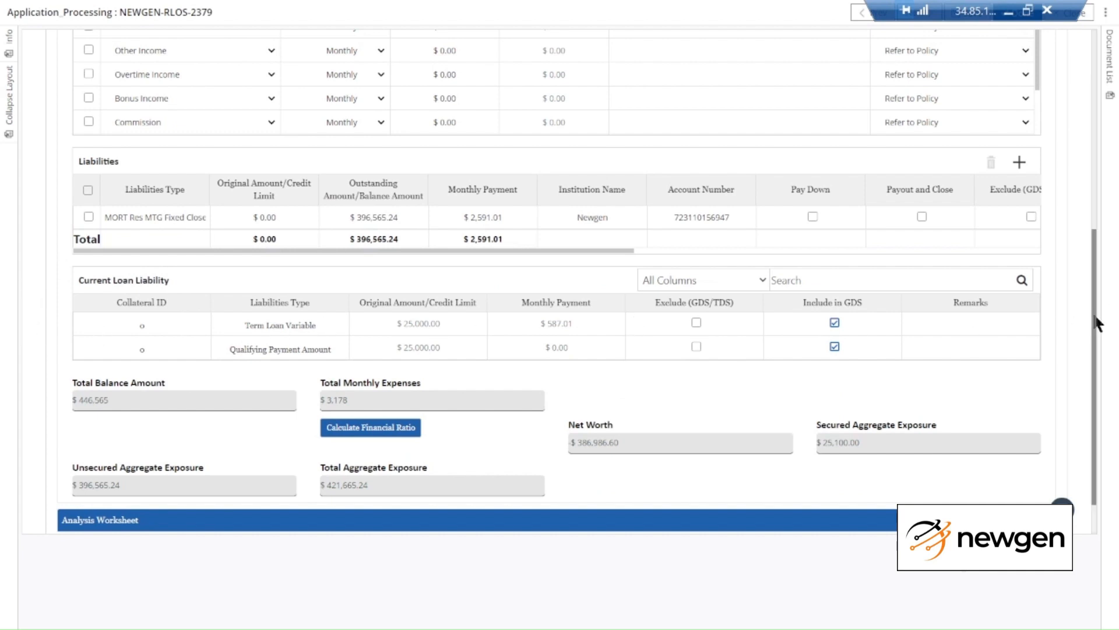
left_click_drag(1095, 320, 1096, 339)
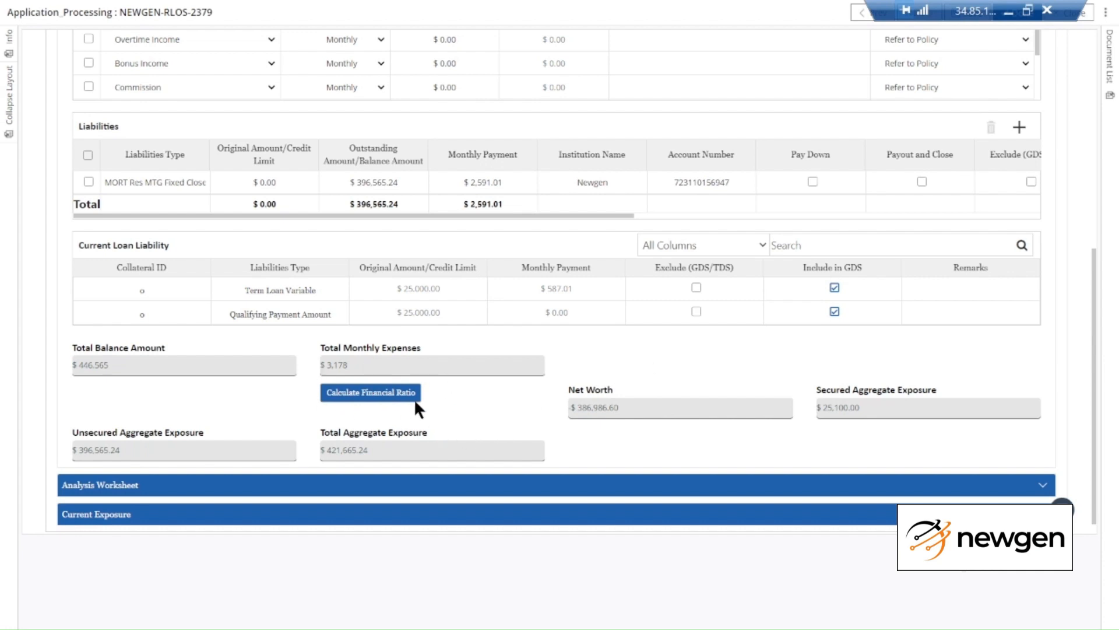
Review the Analysis Worksheet ratios (GDS 14.09%, TDS 76.27%) and expand Current Exposure
left_click(644, 484)
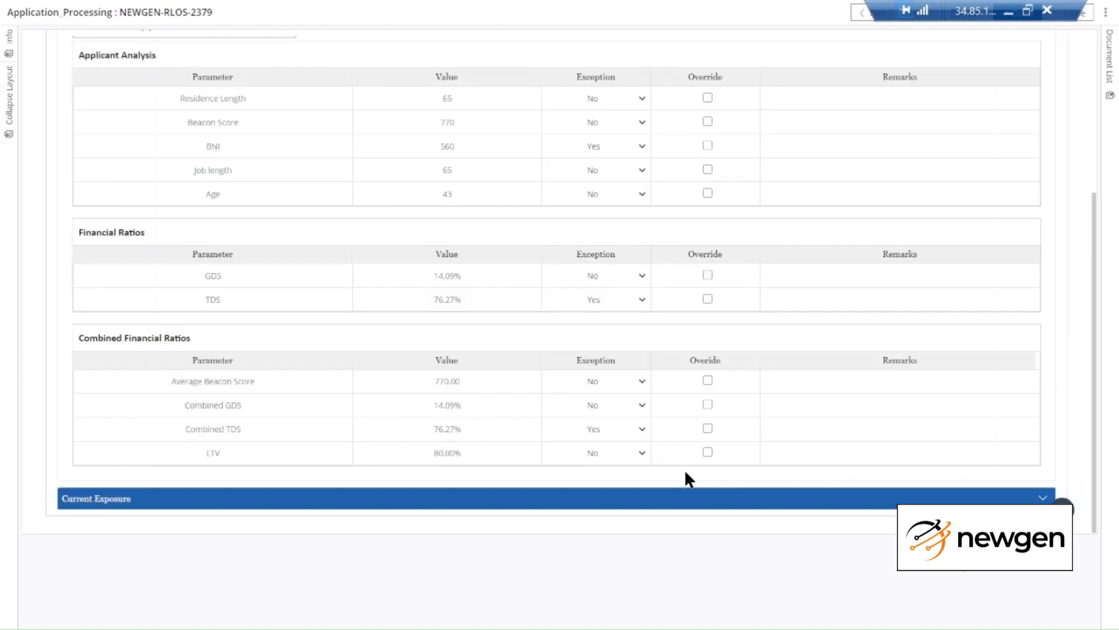
left_click_drag(1094, 227, 1095, 185)
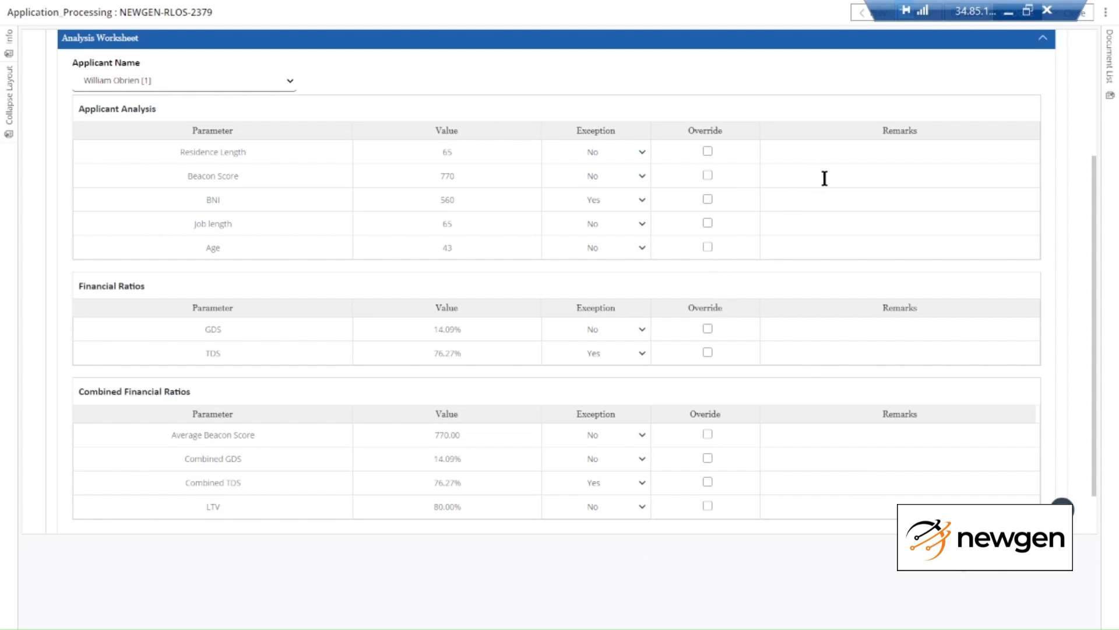
scroll(1091, 204, "down", 2)
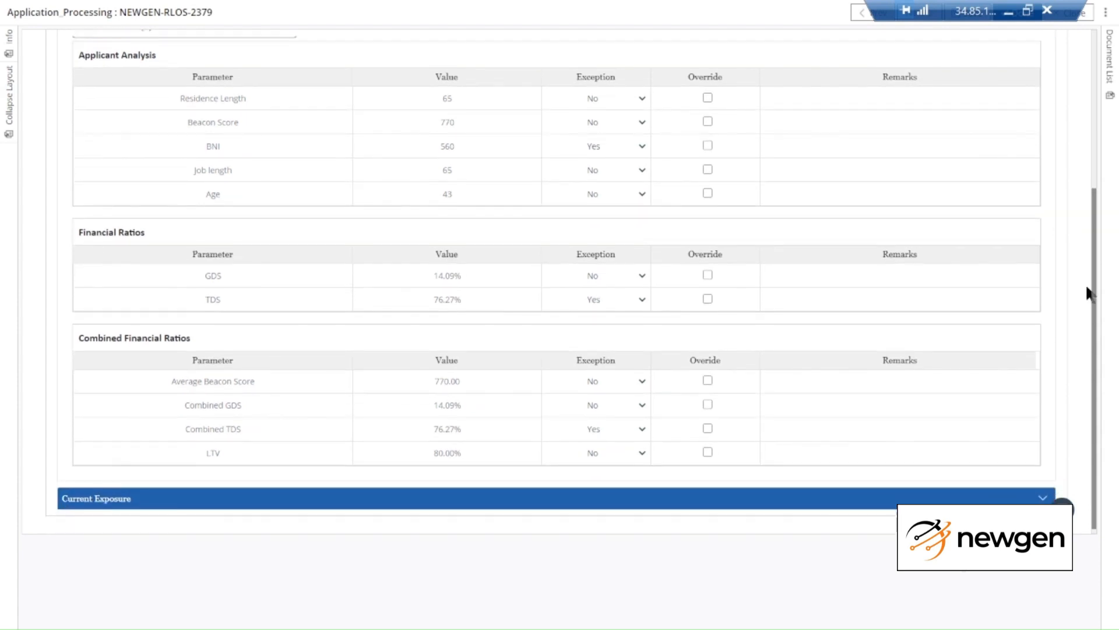
left_click(745, 493)
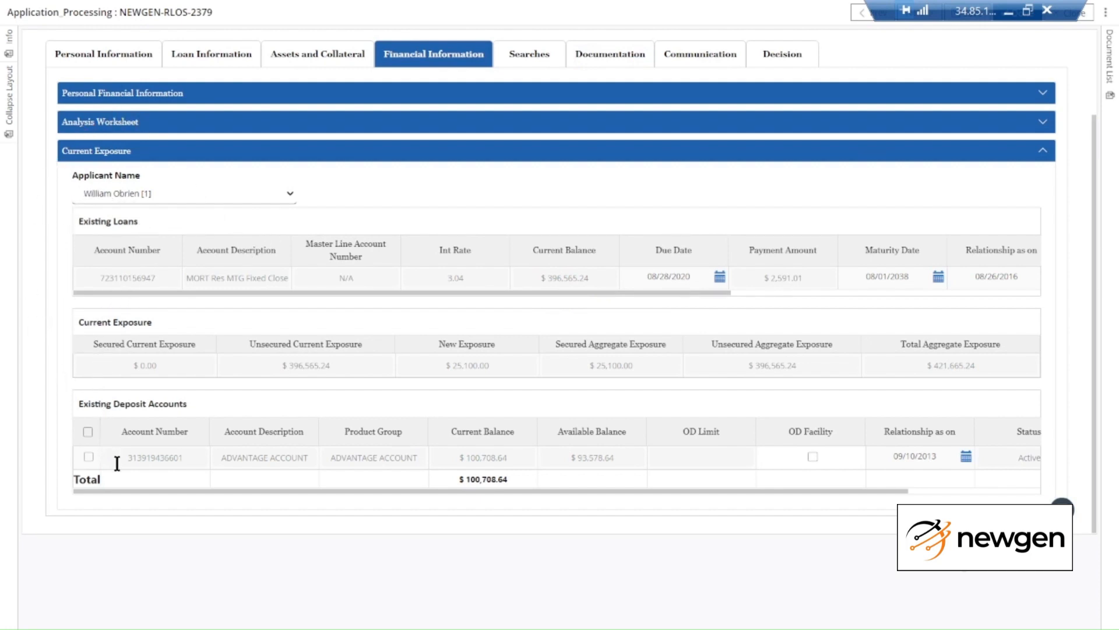
Switch to the Searches tab showing the Searches and URL Based Search panels
left_click(530, 65)
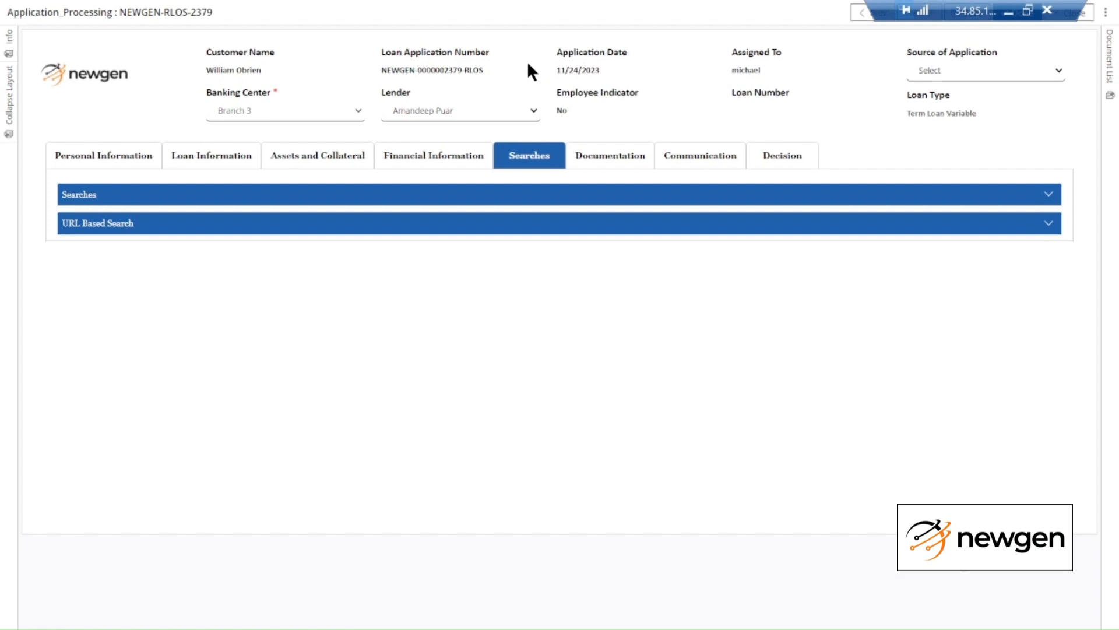
Review the VIN registry search report under Searches, then go to the Documentation section
left_click(523, 203)
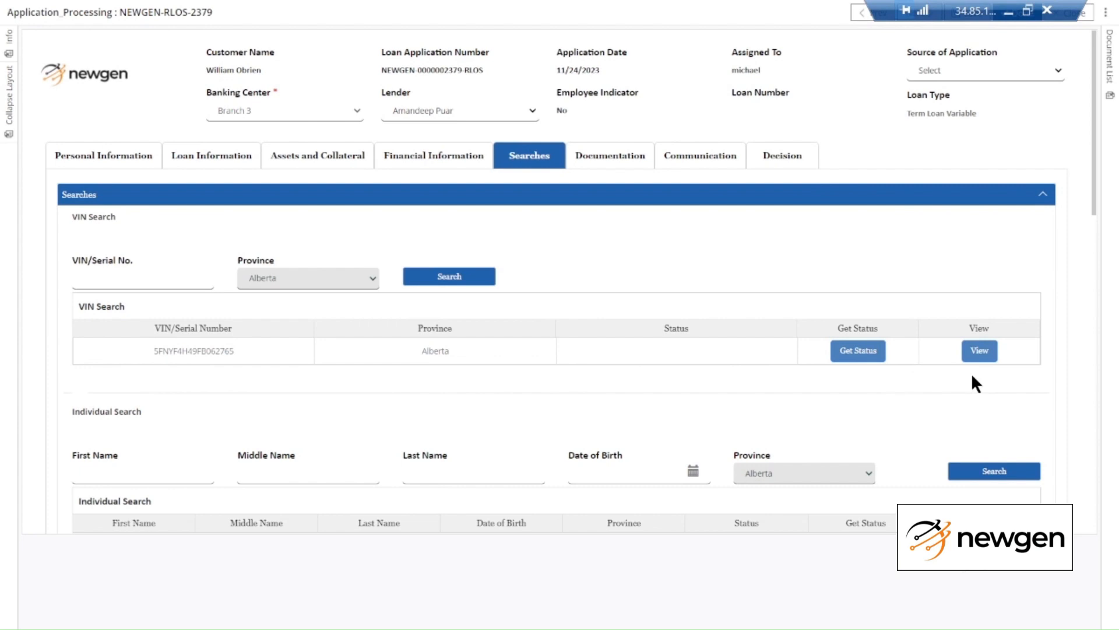
left_click(985, 351)
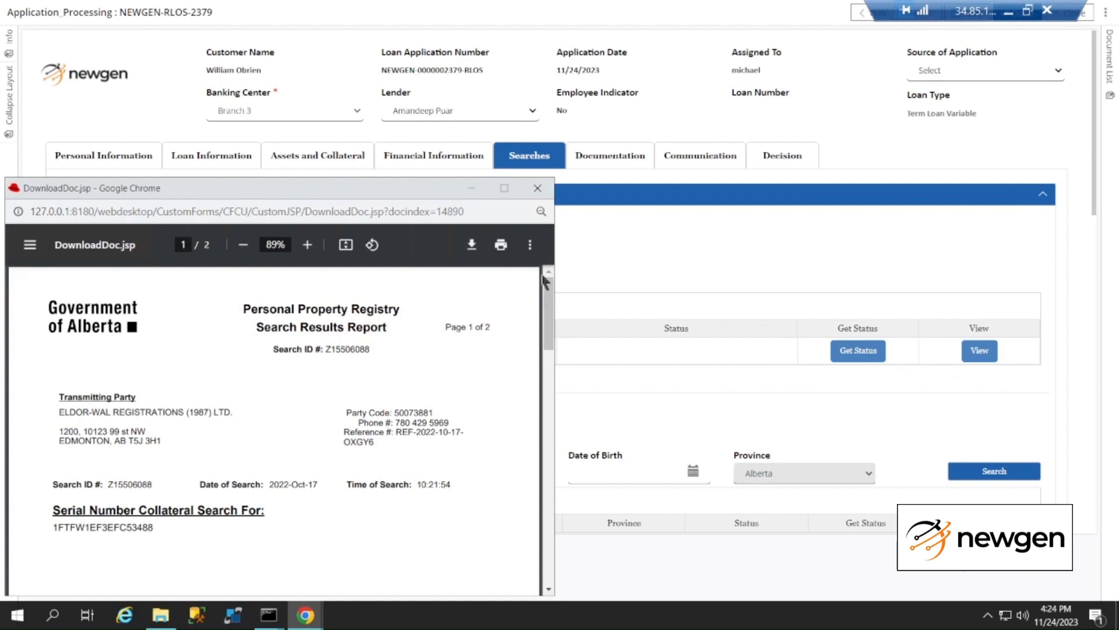
left_click(550, 184)
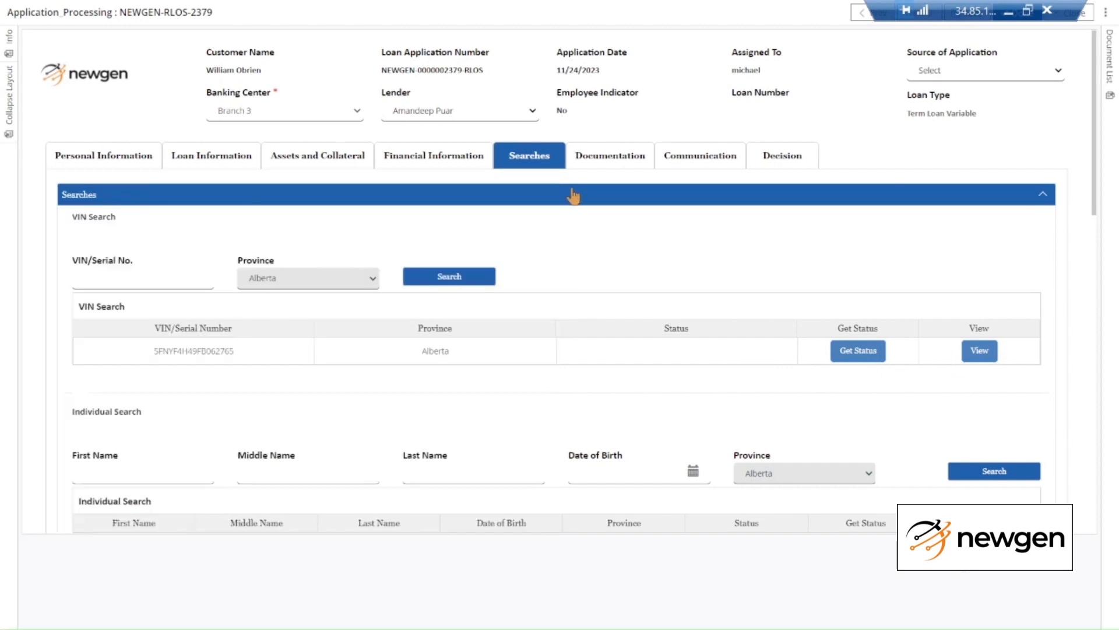
left_click(592, 159)
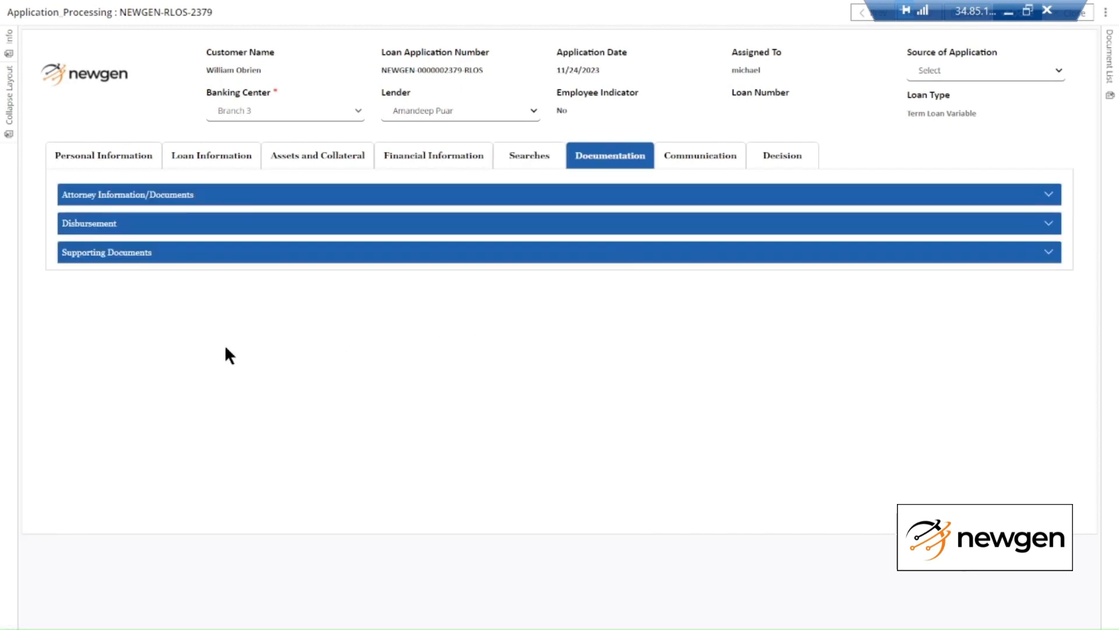
Expand Attorney Information/Documents and Disbursement to reveal the $25,100.00 loan amount
left_click(76, 200)
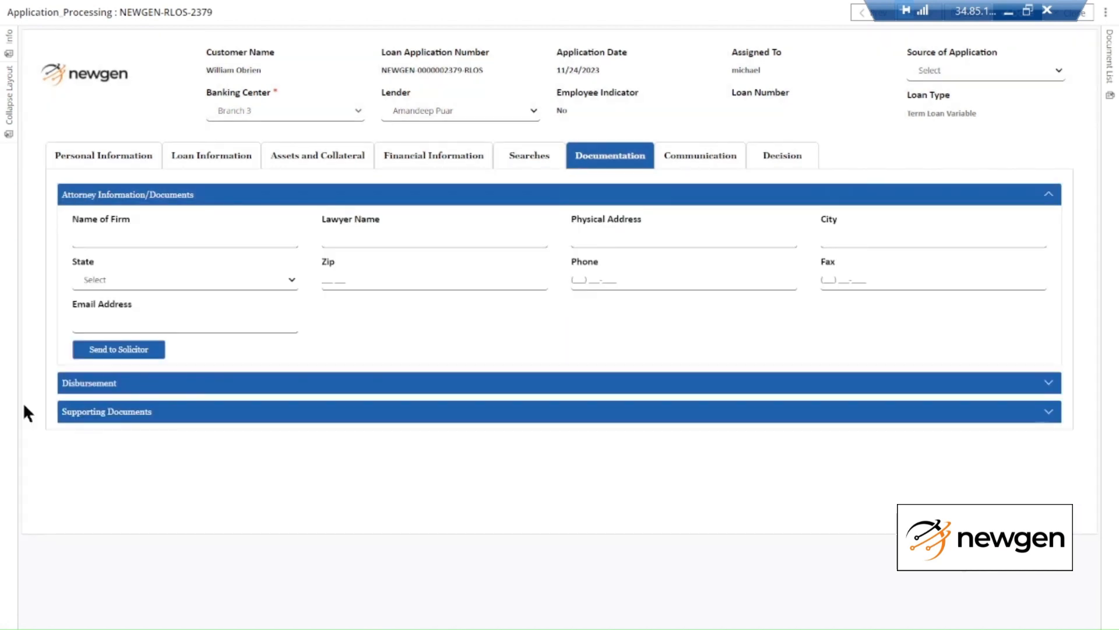
left_click(120, 385)
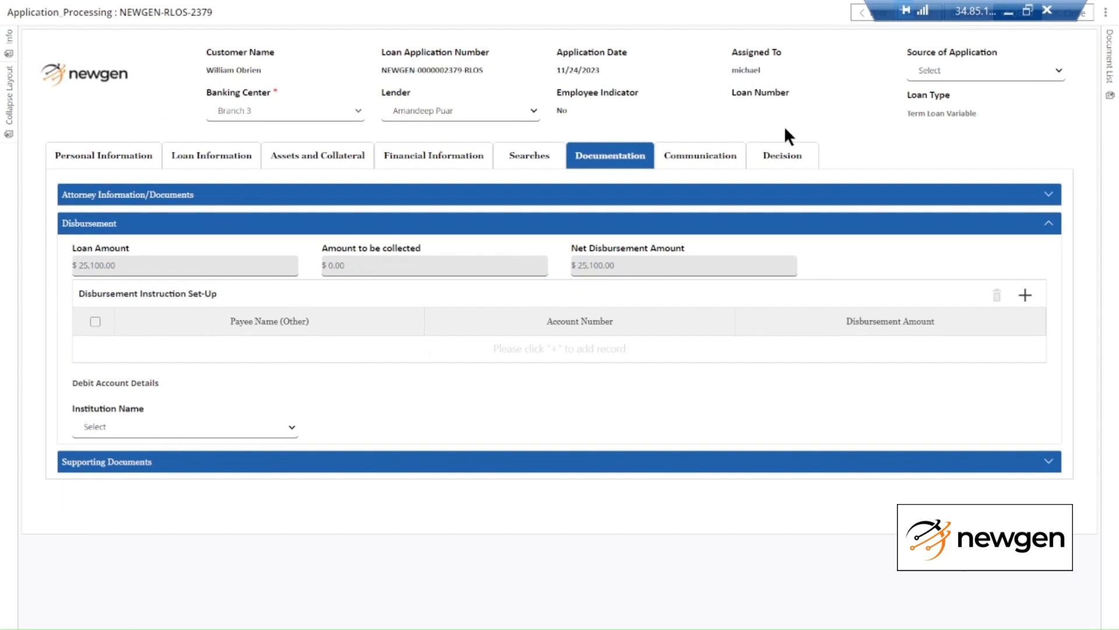
Add a disbursement instruction for Other payee ABC Motors with an account number and amount 25000
left_click(1024, 296)
left_click(211, 175)
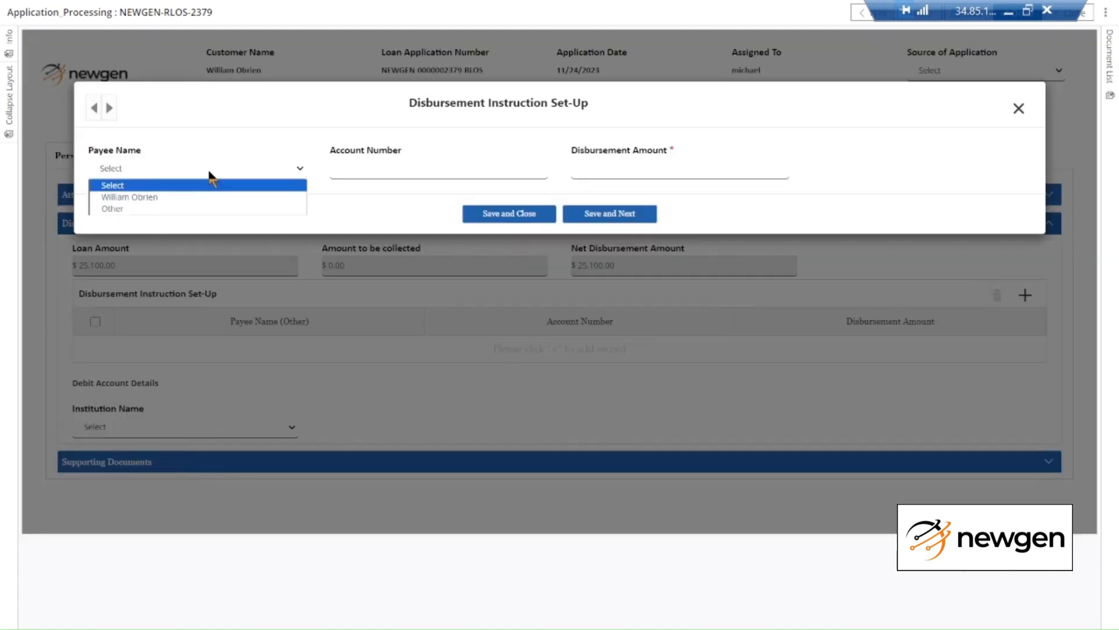
left_click(198, 208)
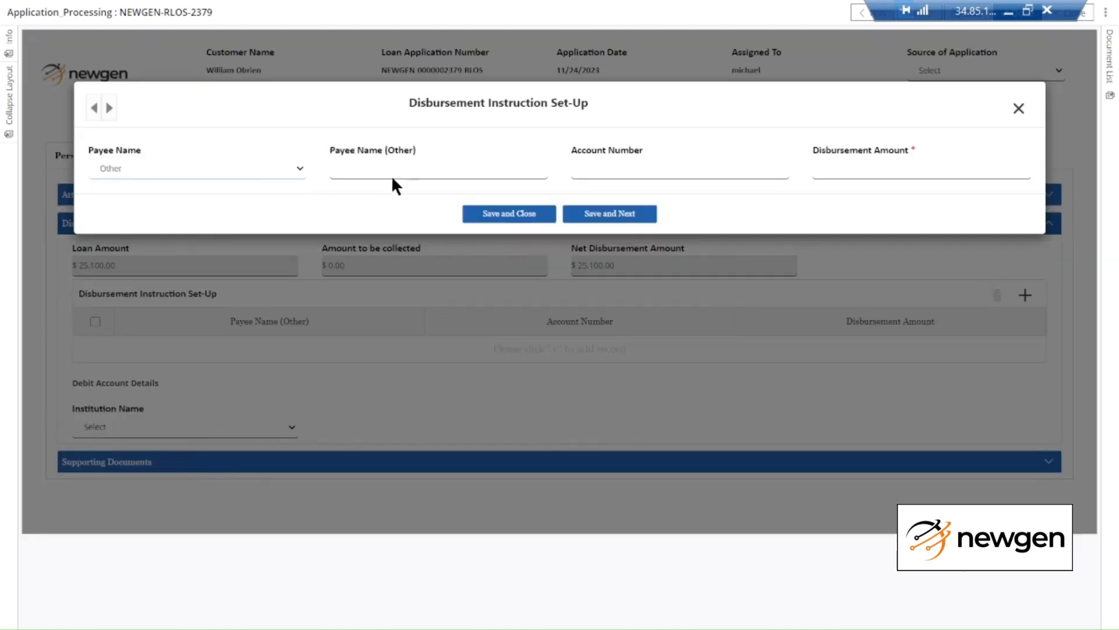
left_click(397, 169)
type("ABC")
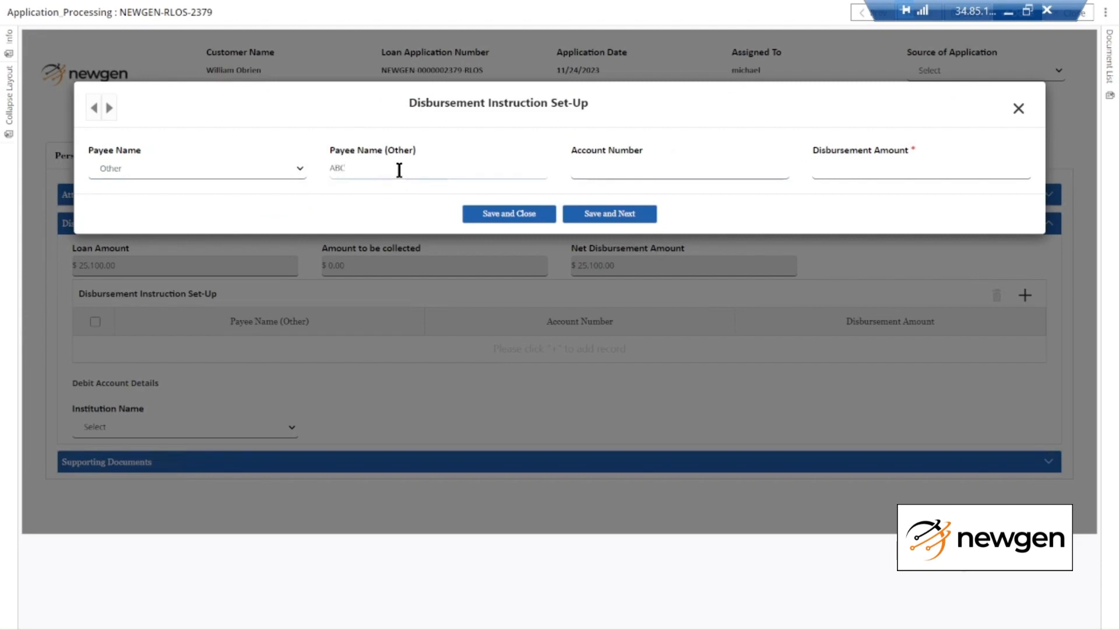
type(" Motors")
key("Tab")
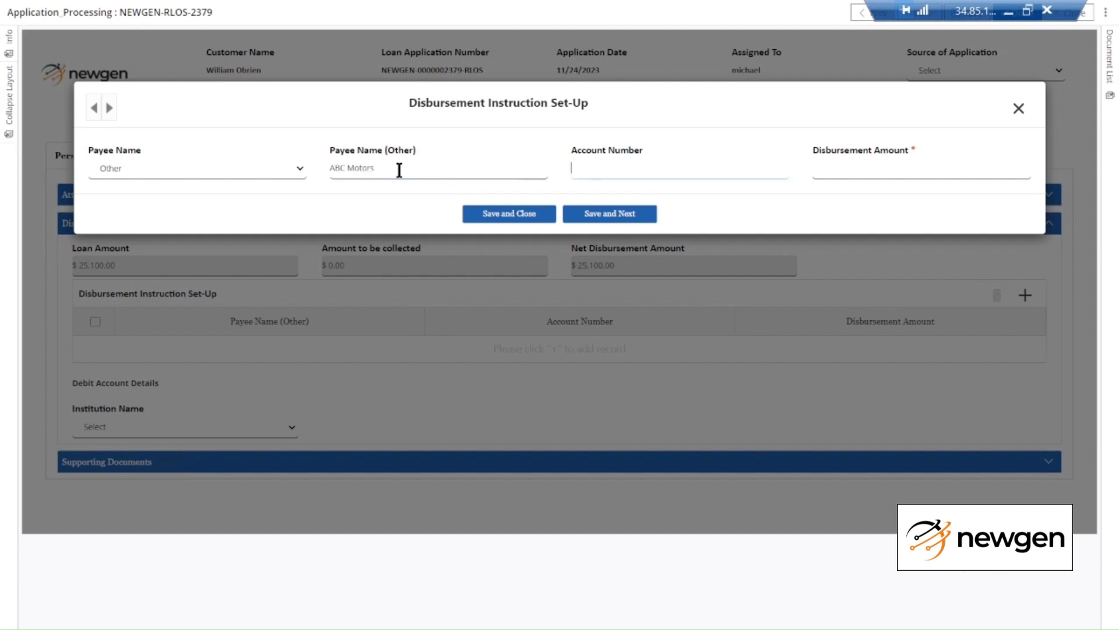
type("1234567")
key("Tab")
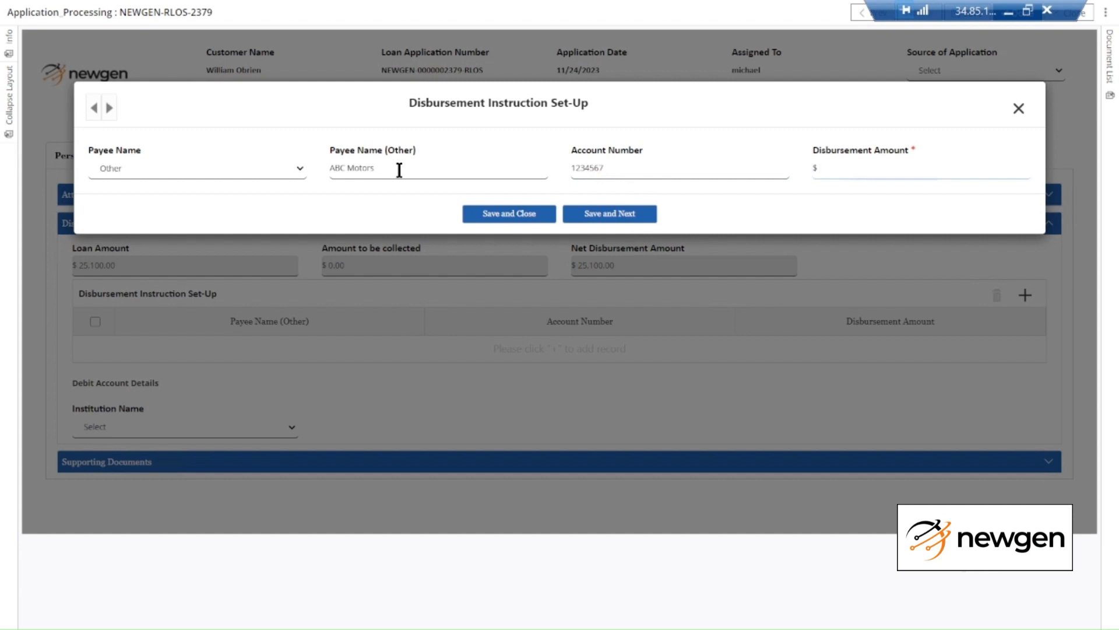
type("250000")
Save the $25,000 ABC Motors disbursement, set the debit institution to Newgen, and show Supporting Documents
left_click(522, 216)
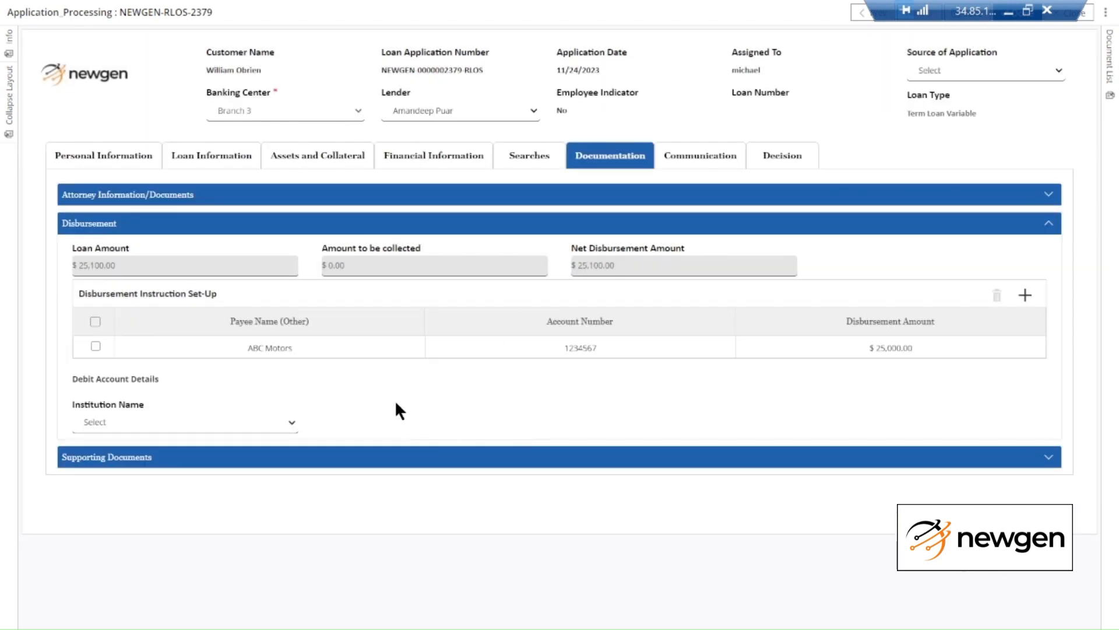
left_click(252, 429)
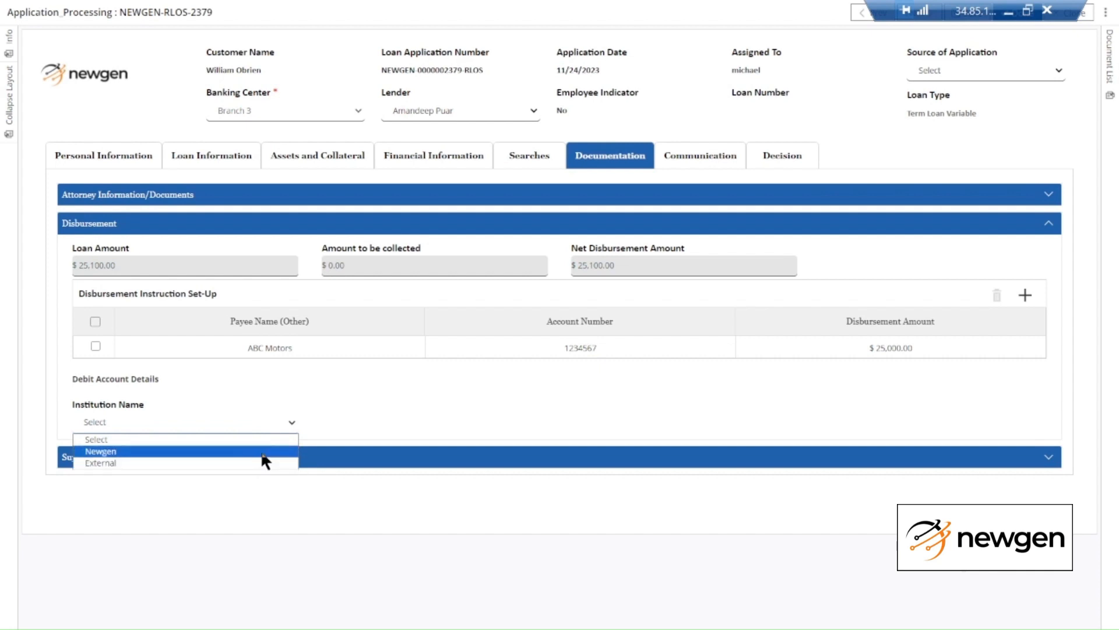
left_click(252, 463)
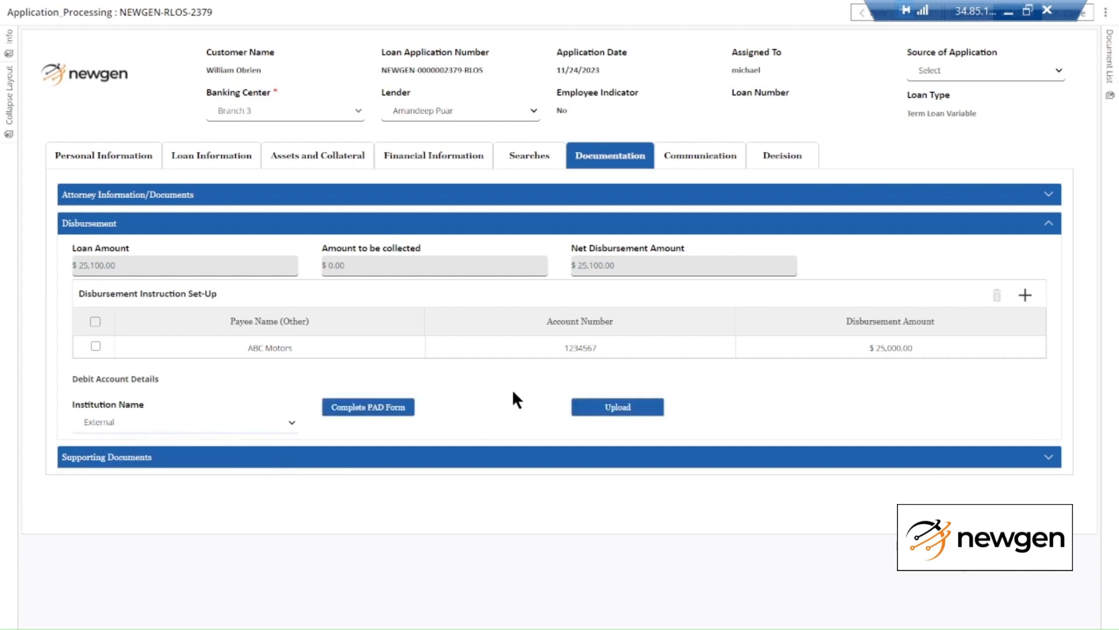
left_click(255, 425)
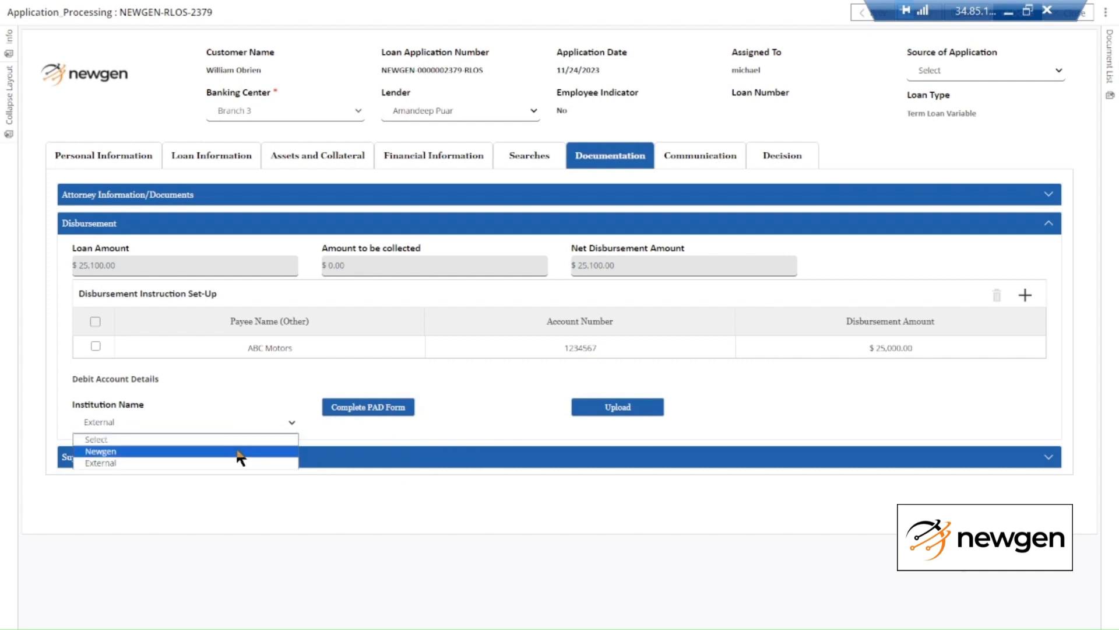
left_click(240, 452)
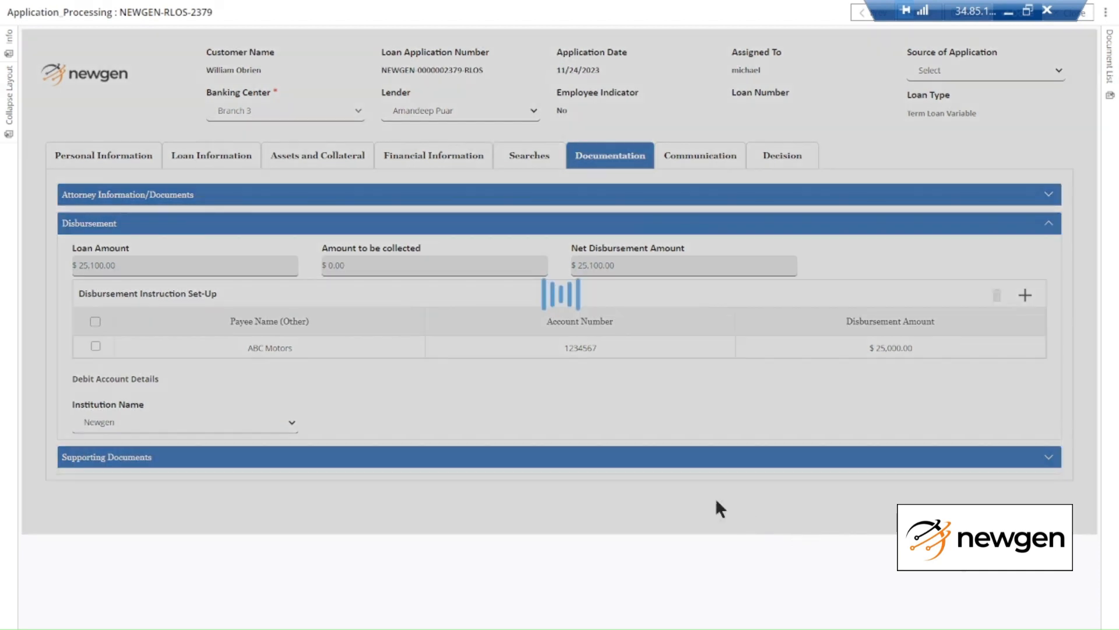
left_click(641, 457)
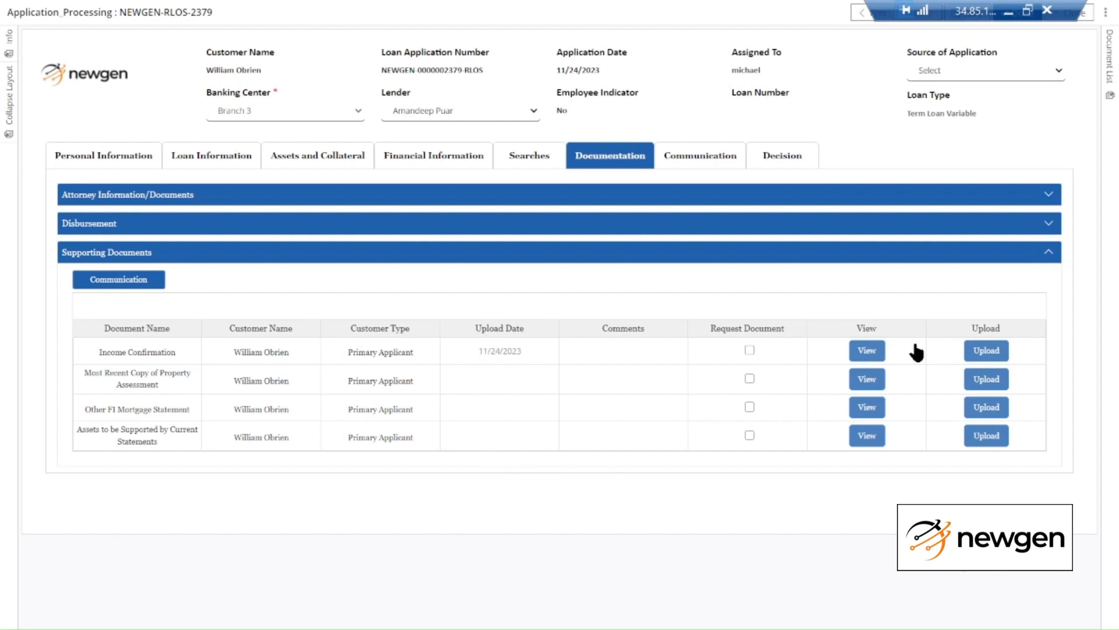
Review the Income Confirmation pay stub full-screen, then go to the Communication section
left_click(868, 356)
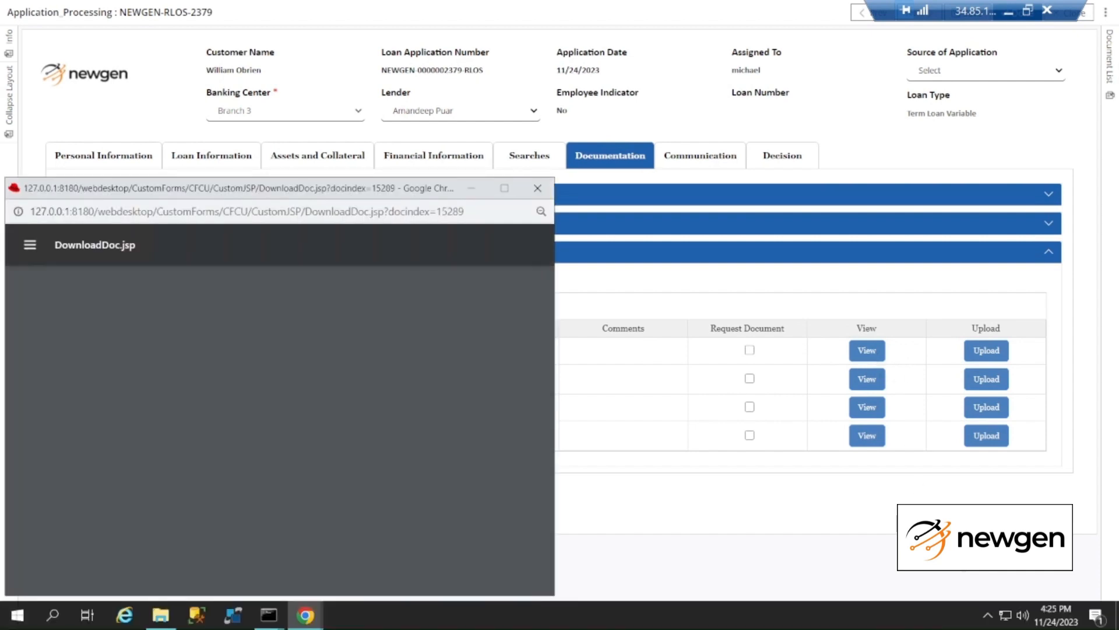
left_click(502, 192)
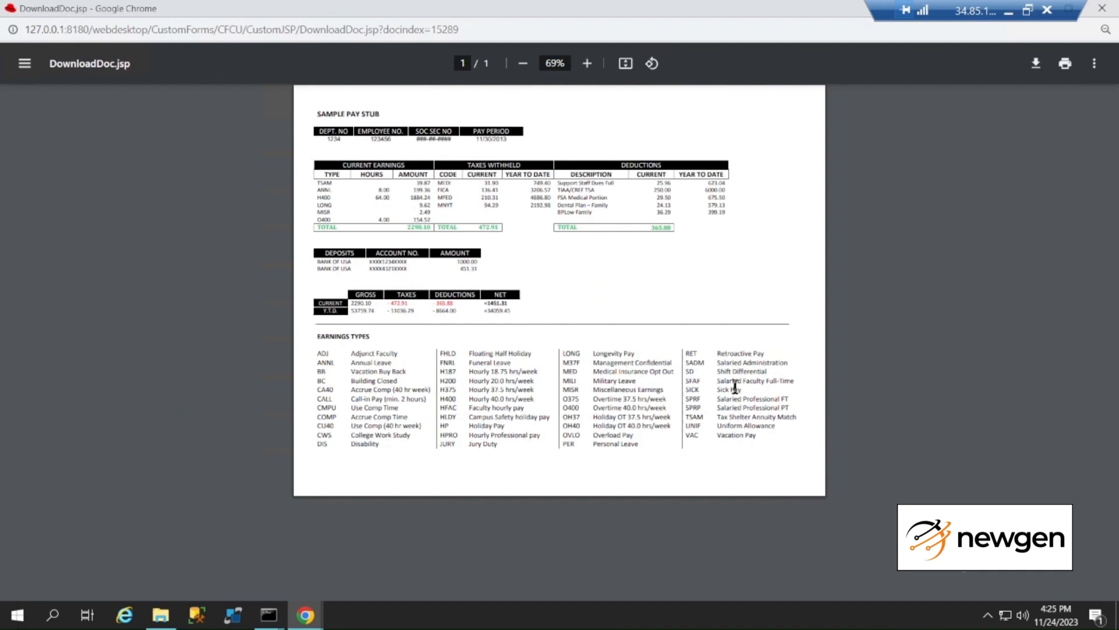
left_click(1102, 8)
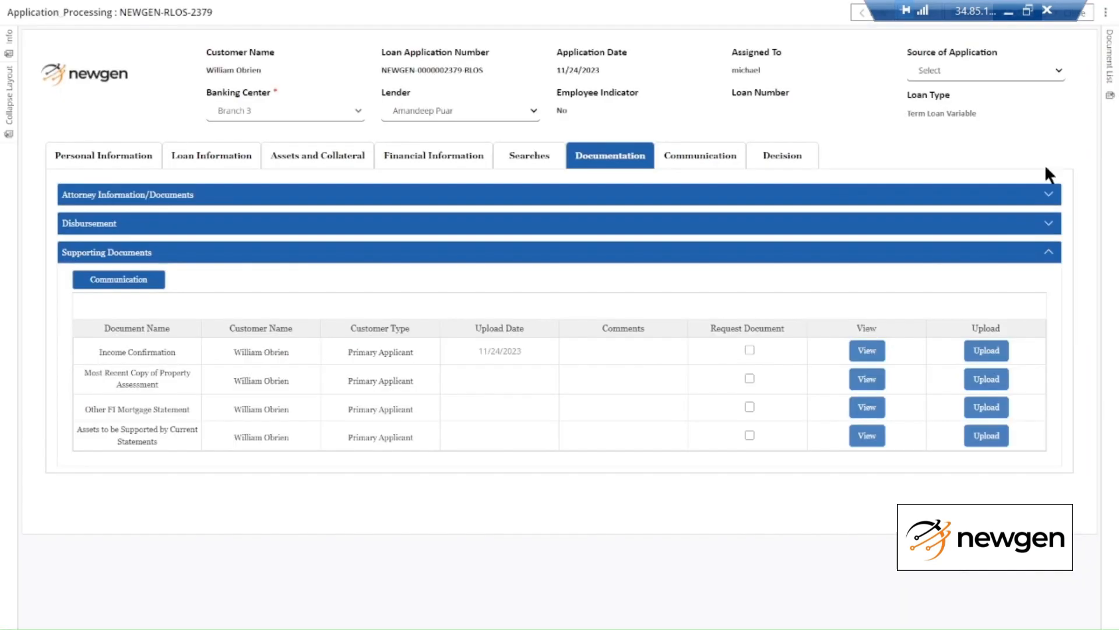
left_click(724, 157)
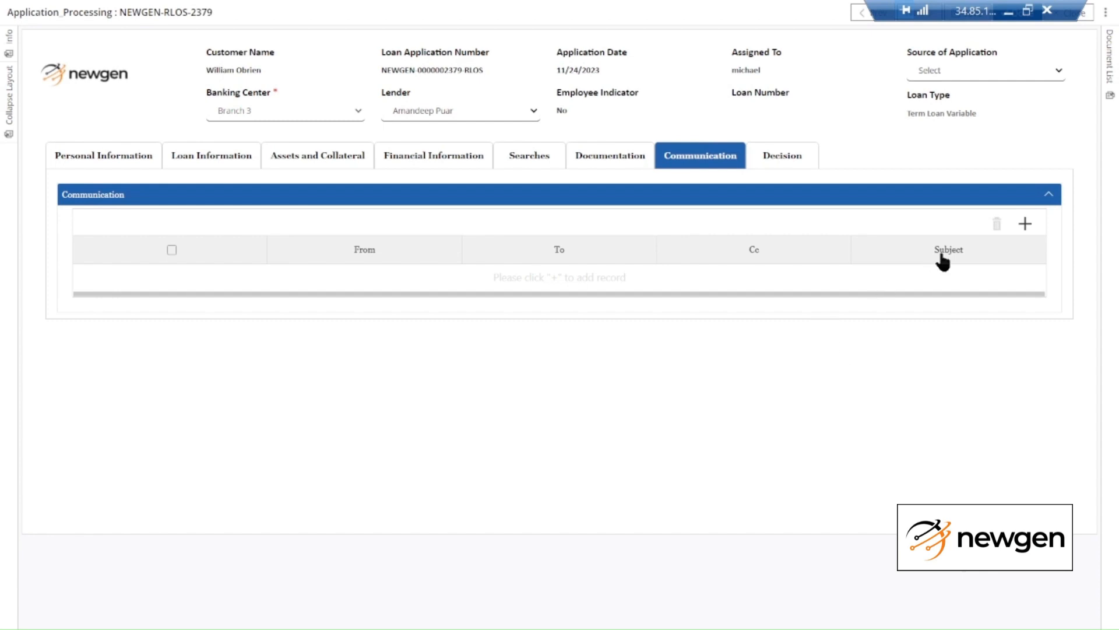
left_click(1027, 225)
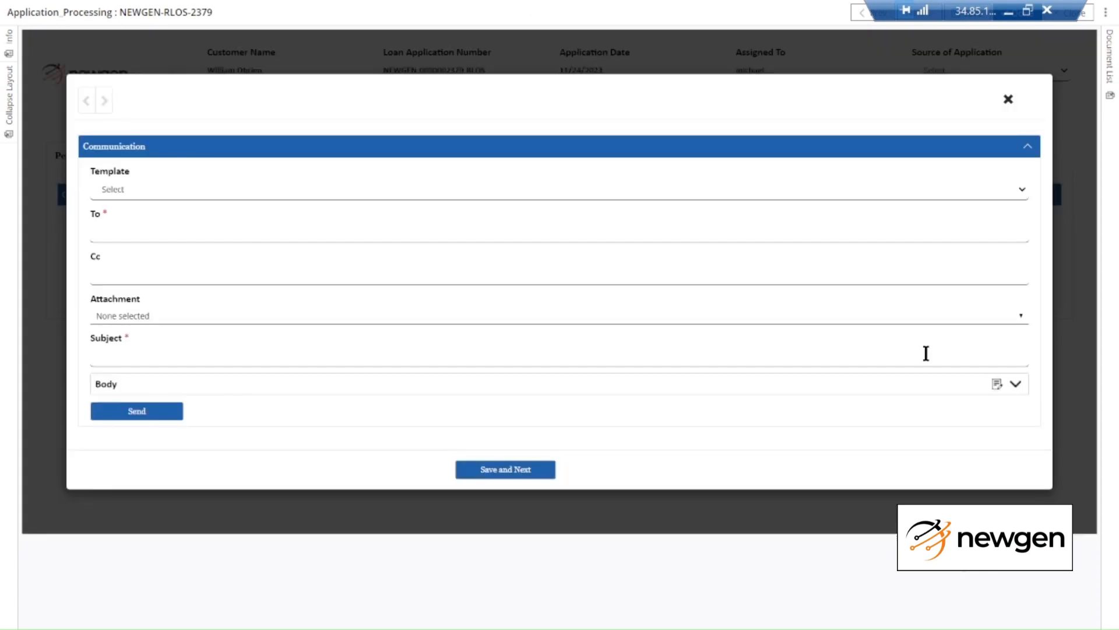
left_click(1015, 387)
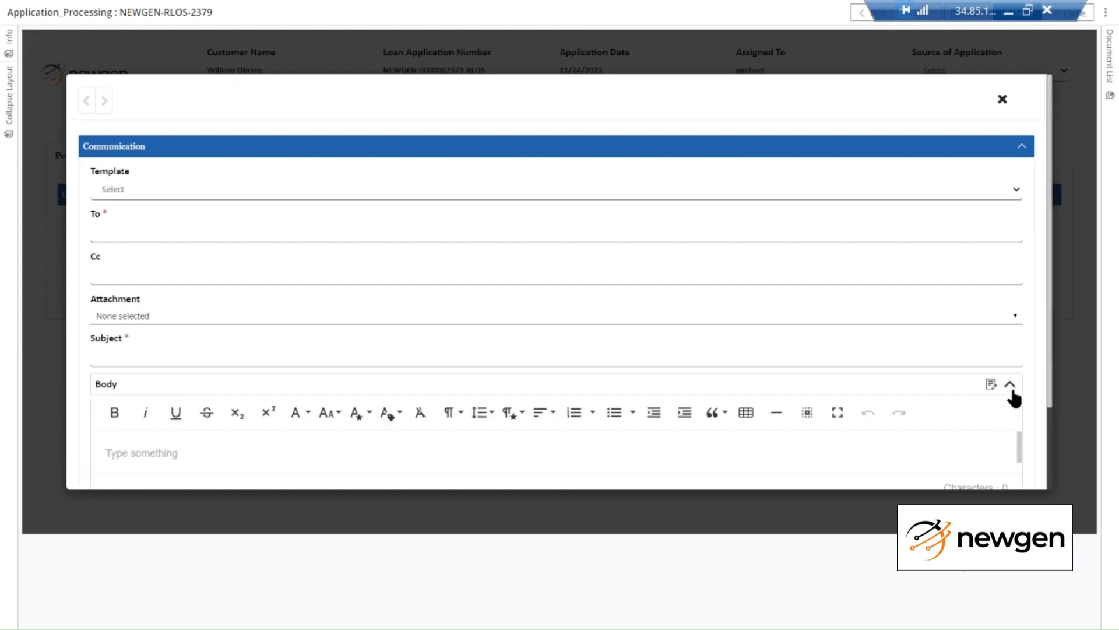
left_click(1011, 100)
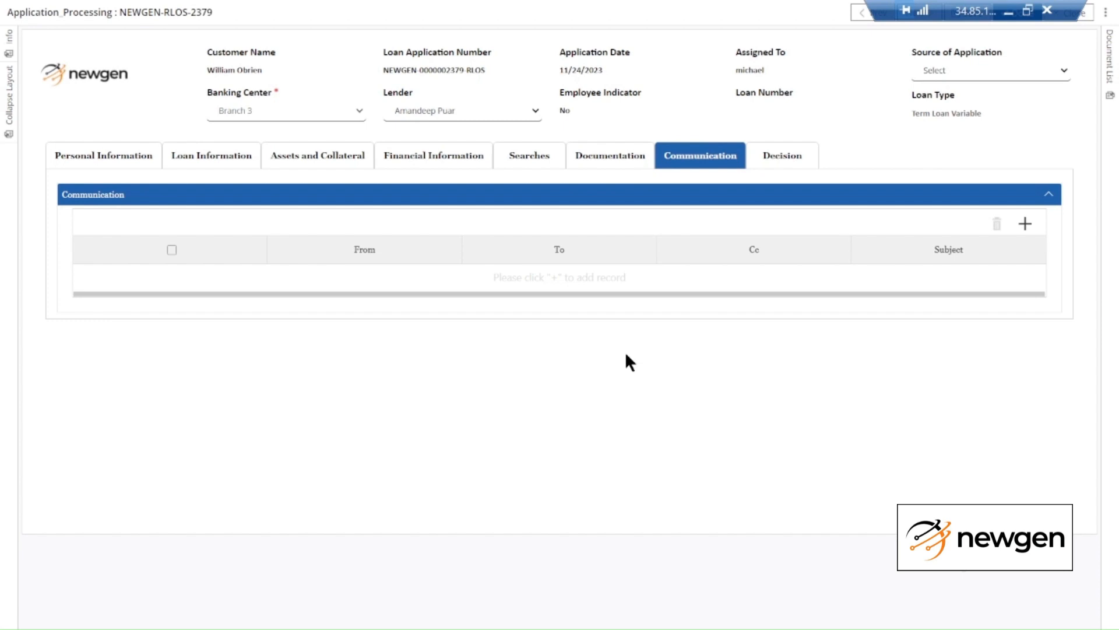
Open the Decision section and scroll through the Referred adjudication summary to the Decision field
left_click(784, 155)
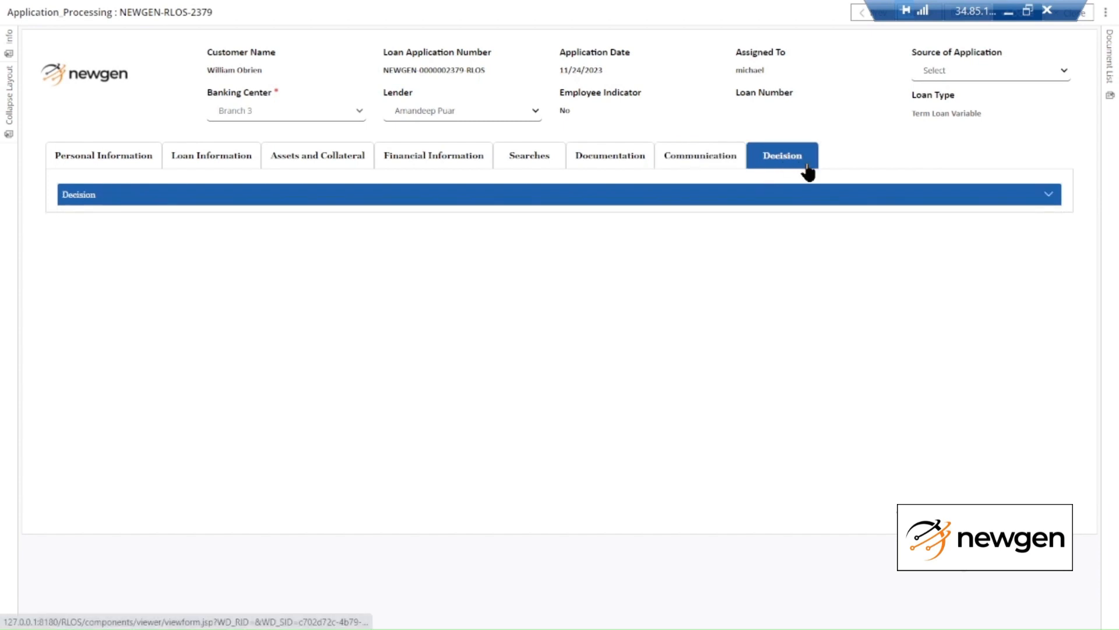
left_click(529, 195)
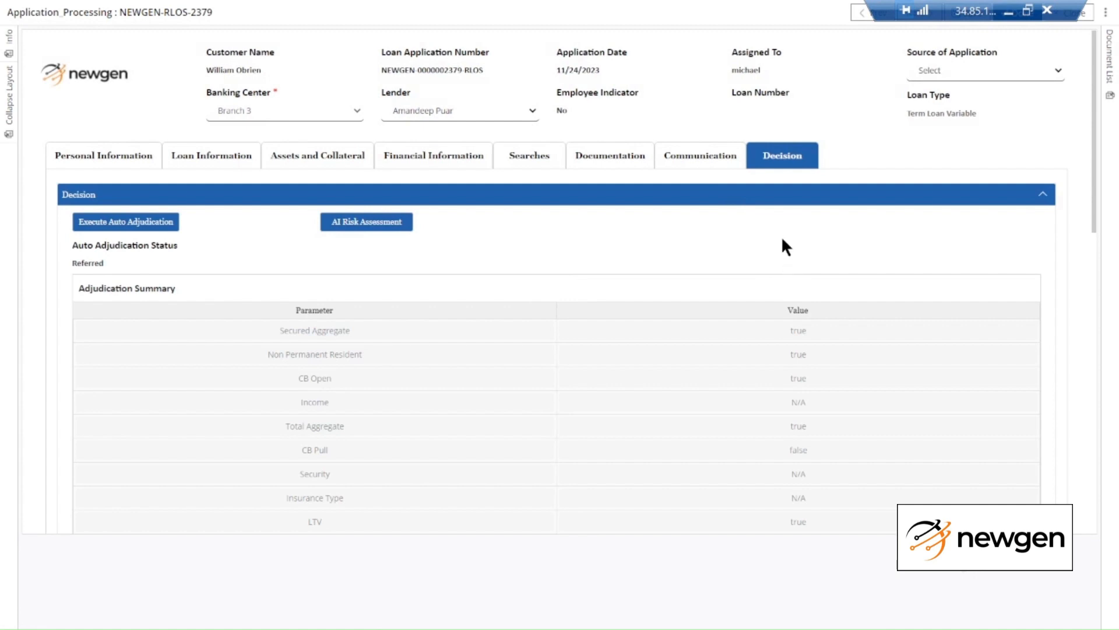
scroll(781, 239, "down", 1)
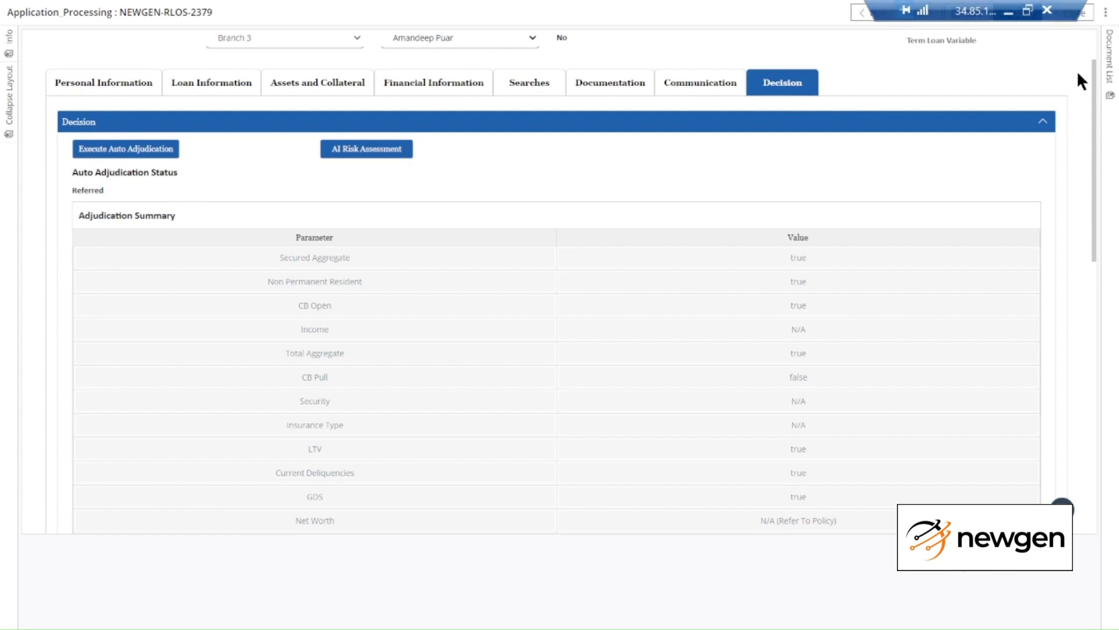
left_click_drag(1093, 85, 1099, 120)
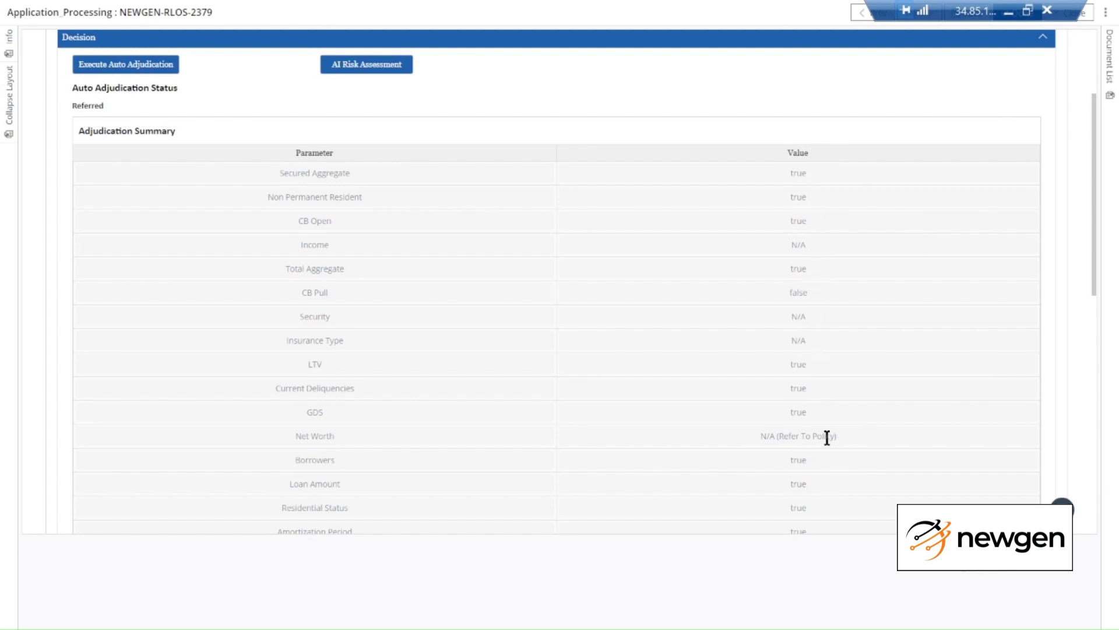
scroll(1090, 163, "down", 1)
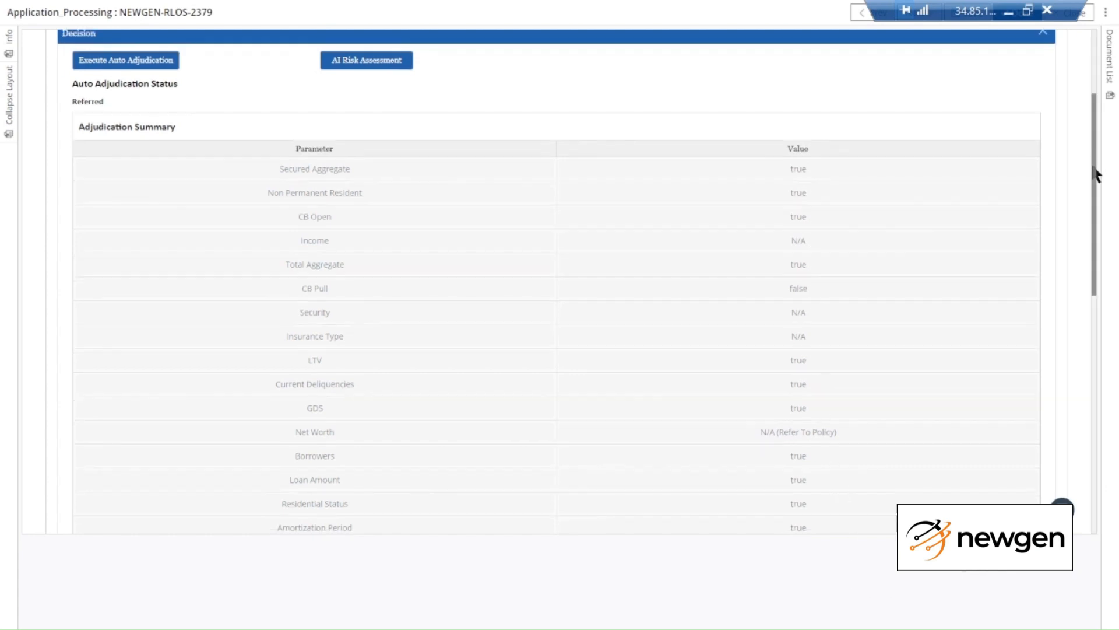
left_click_drag(1091, 180, 1104, 330)
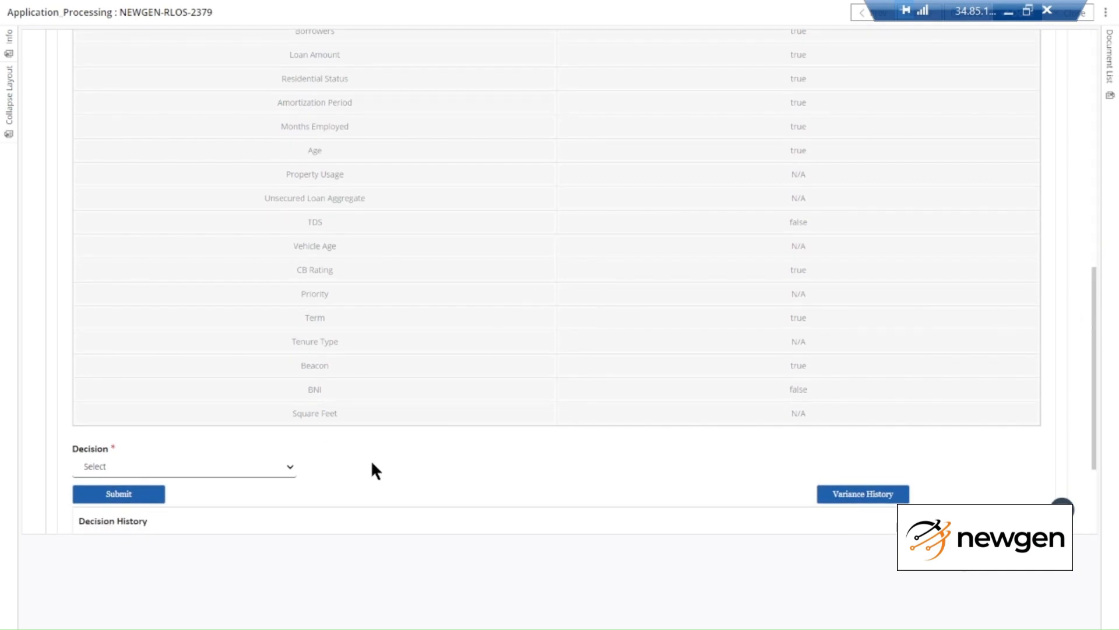
scroll(373, 464, "down", 3)
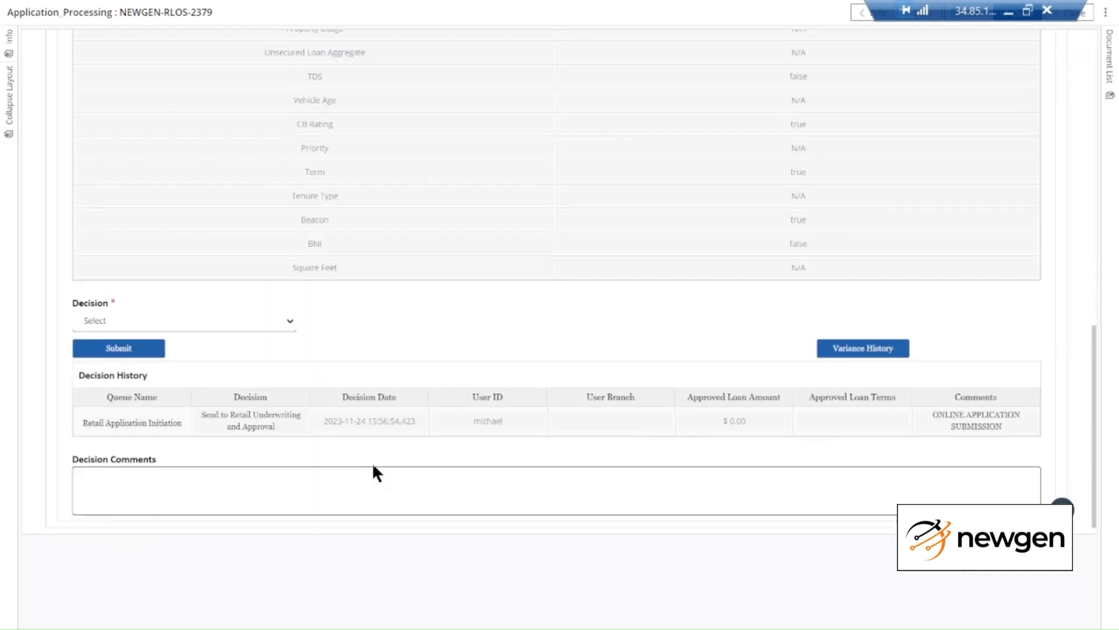
Set the decision to Send to Manager Approval and submit the workitem
left_click(246, 325)
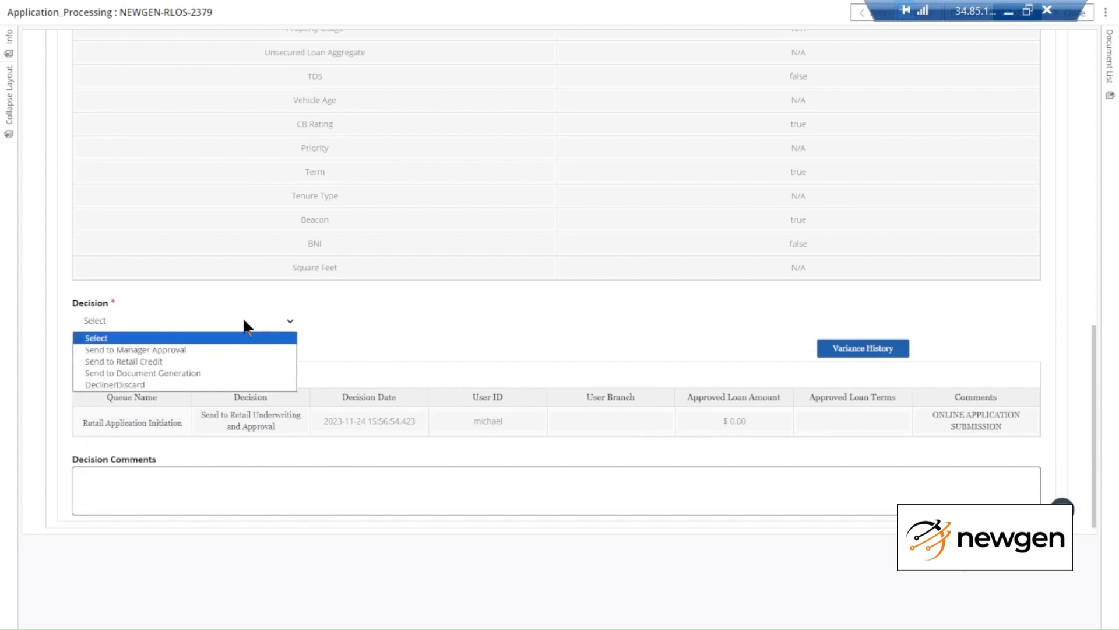
left_click(241, 350)
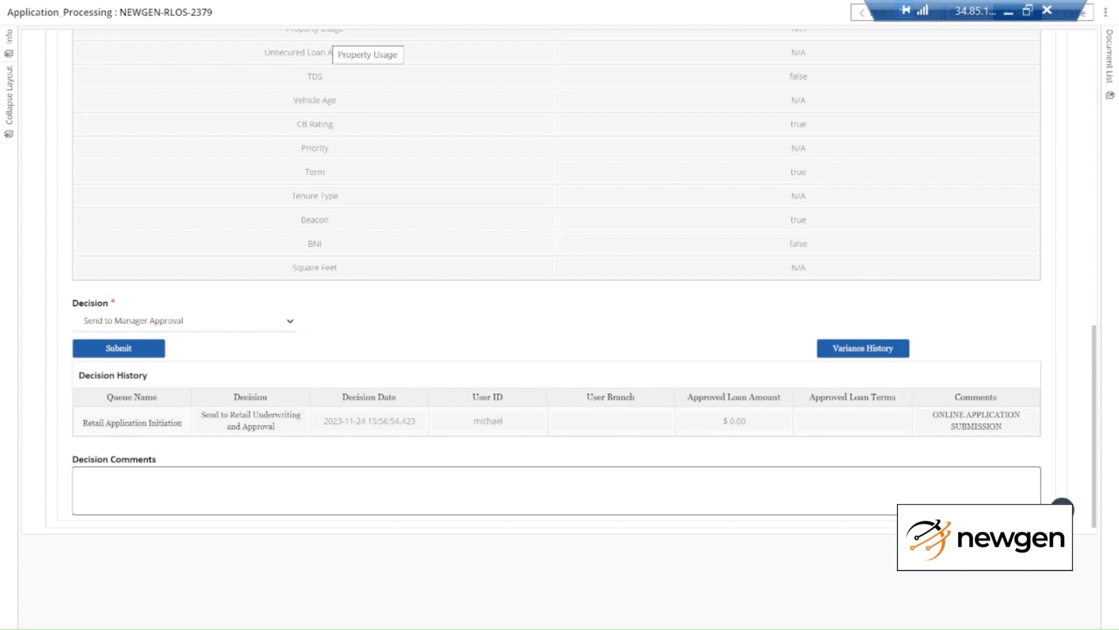
left_click(116, 349)
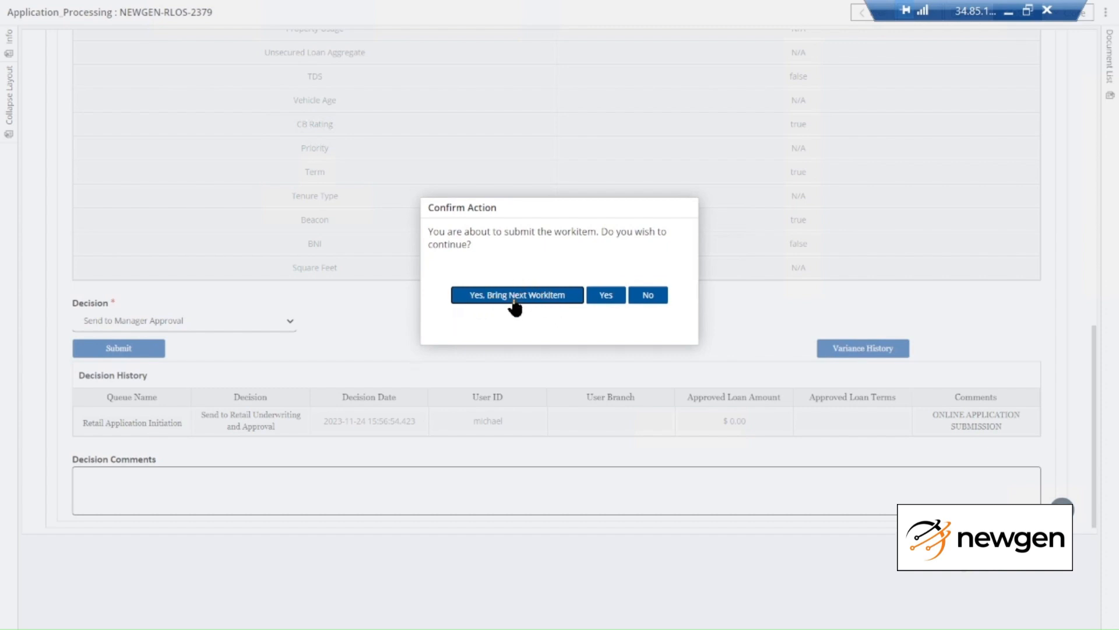
Confirm the submission, then open the Term Loan Variable workitem from the Retail Manager Approval queue
left_click(606, 295)
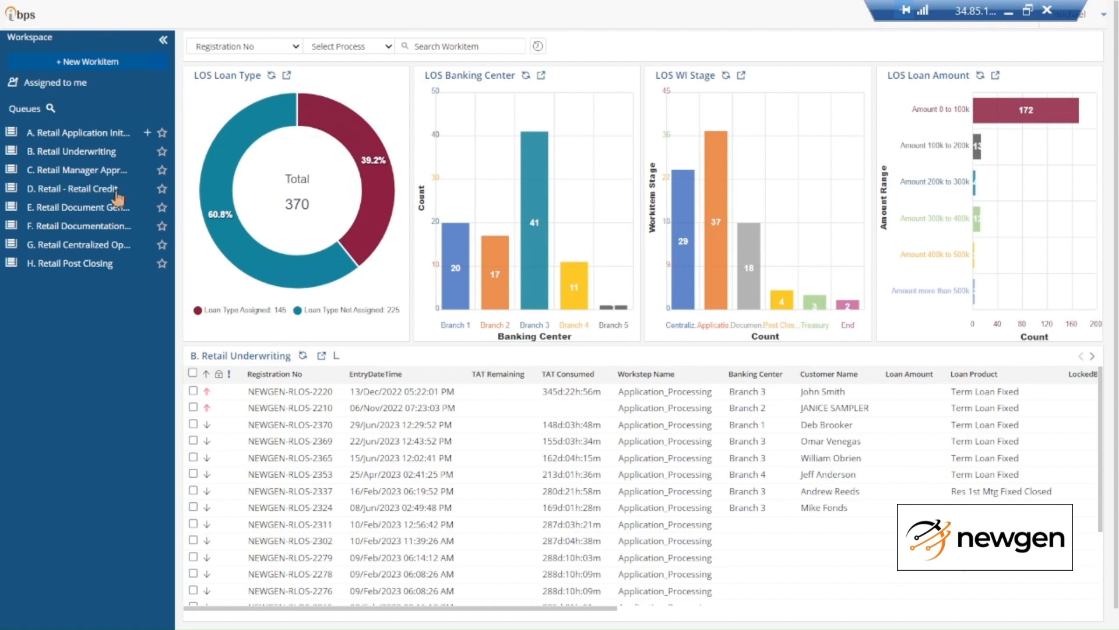
left_click(98, 170)
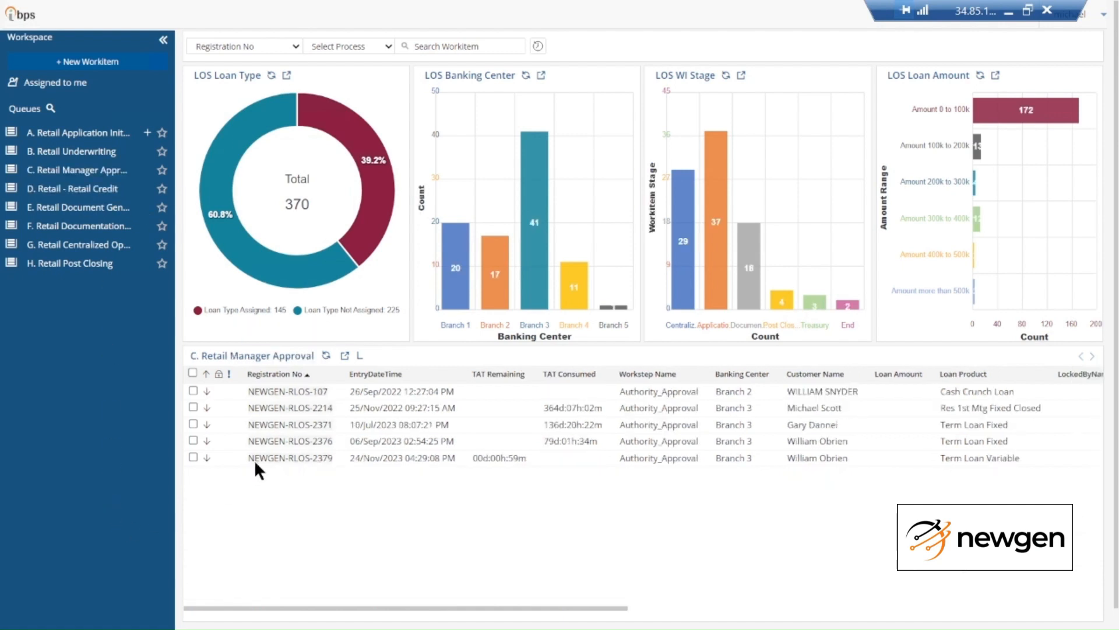
left_click(280, 461)
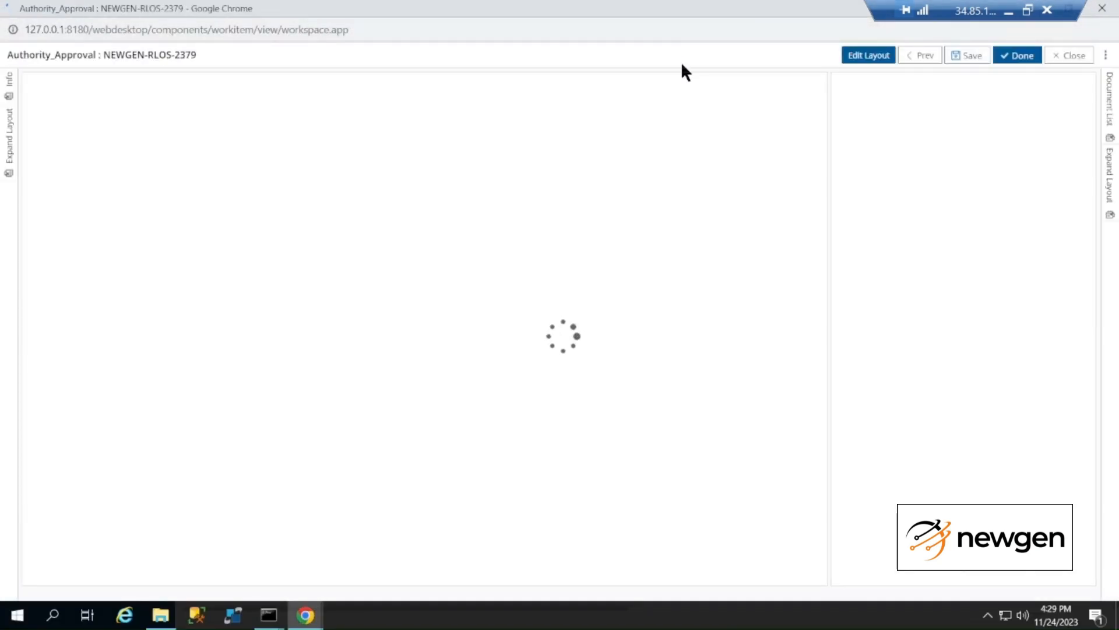
Go full screen and review the primary applicant's details on the Authority_Approval form
key("F11")
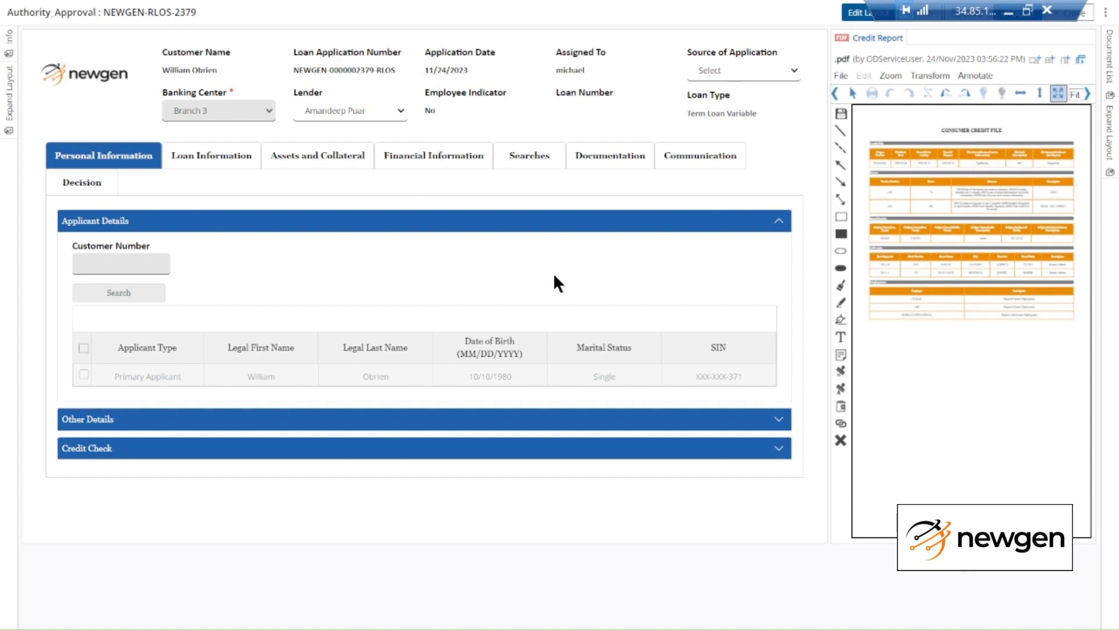
left_click(354, 383)
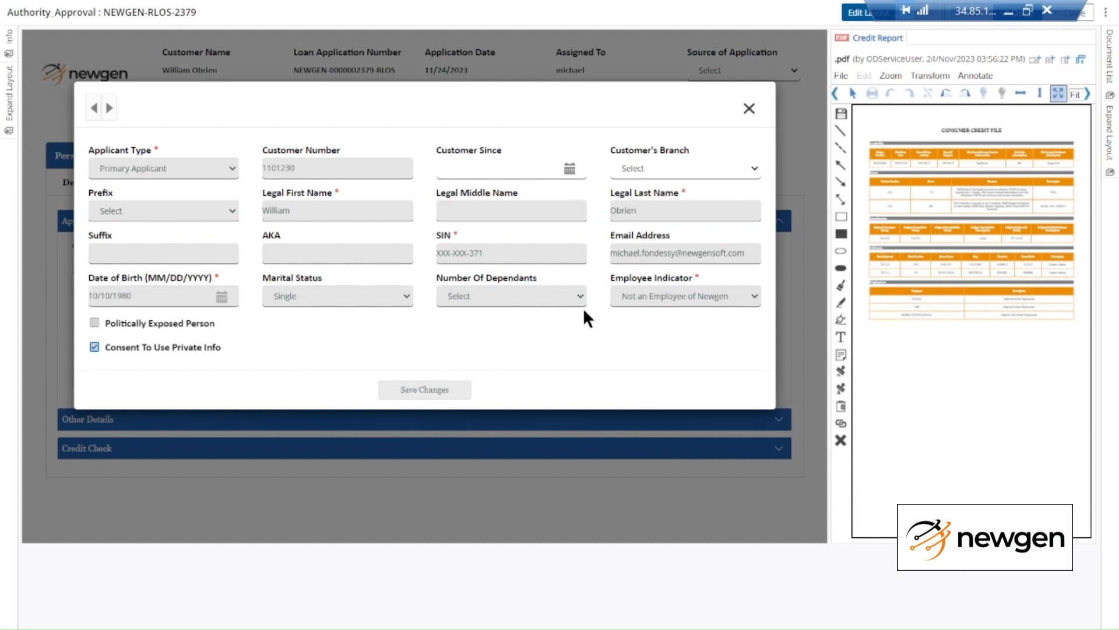
left_click(749, 108)
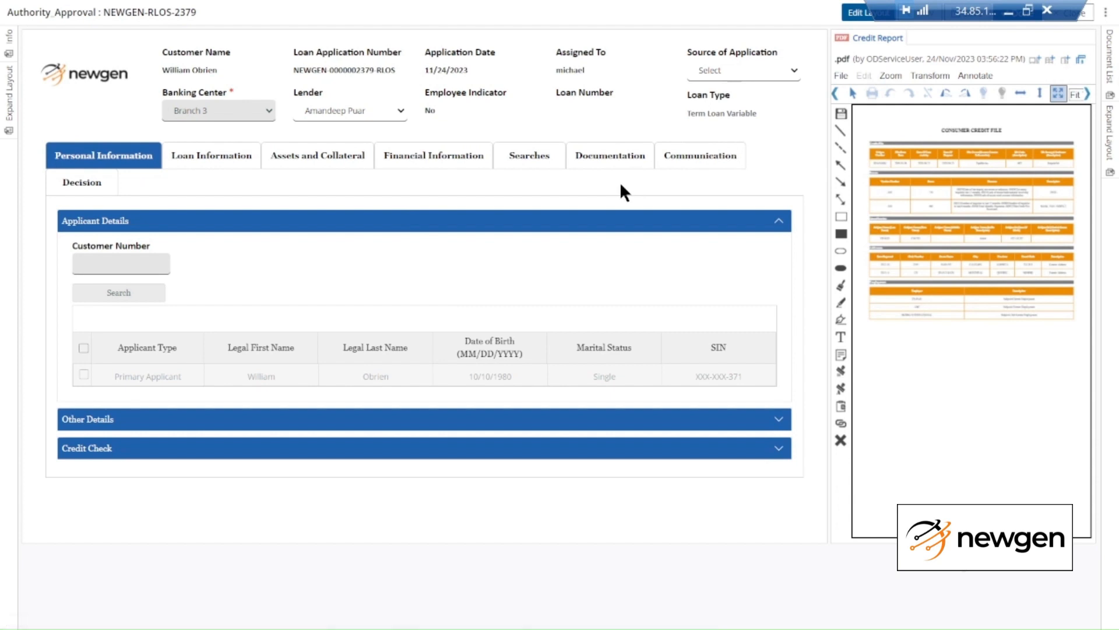
Review the adjudication summary and set the decision to Send to Retail Document Generation
left_click(51, 190)
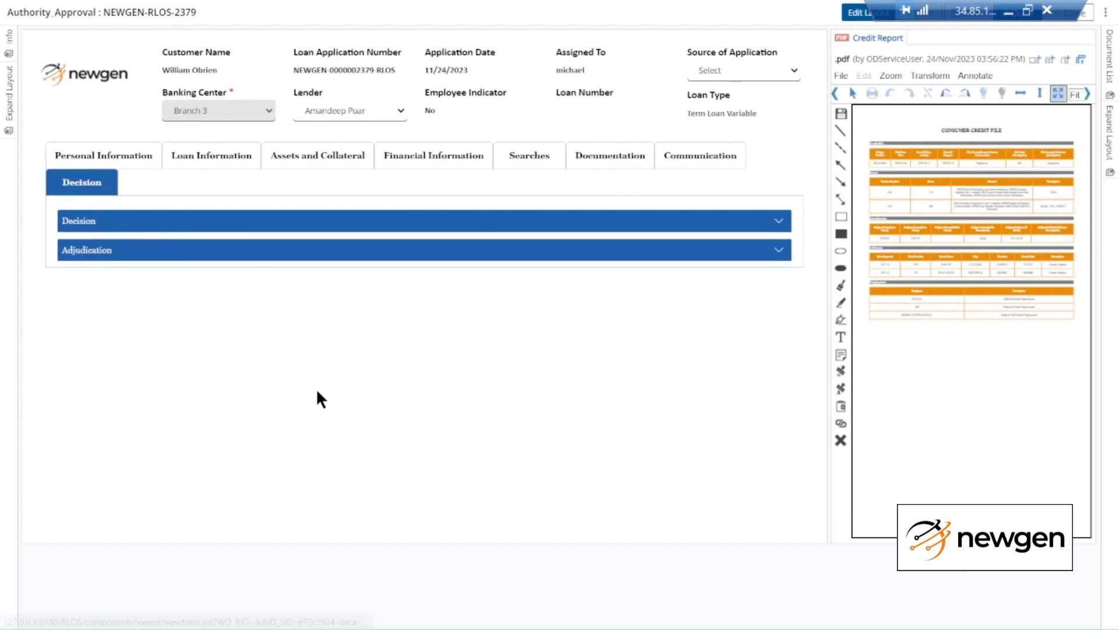
left_click(141, 213)
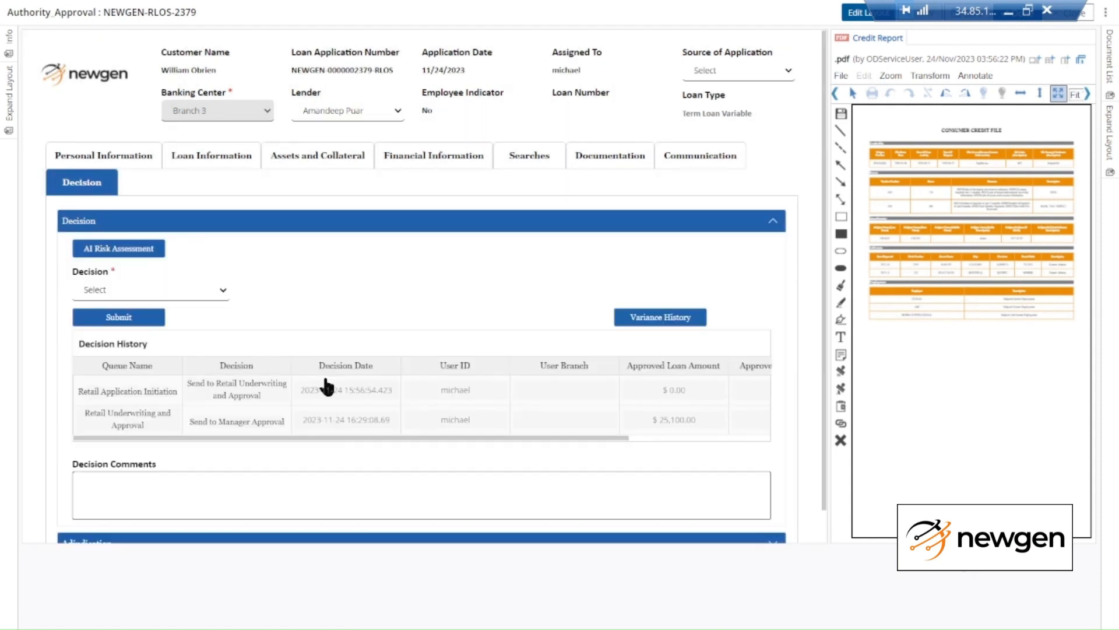
scroll(317, 385, "down", 1)
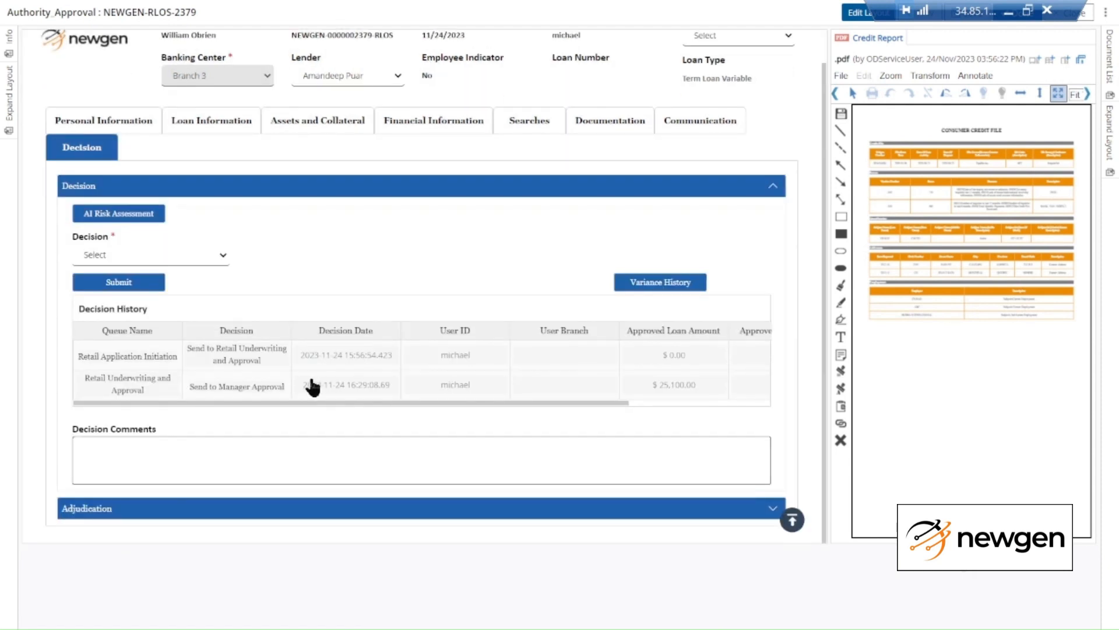
left_click(255, 515)
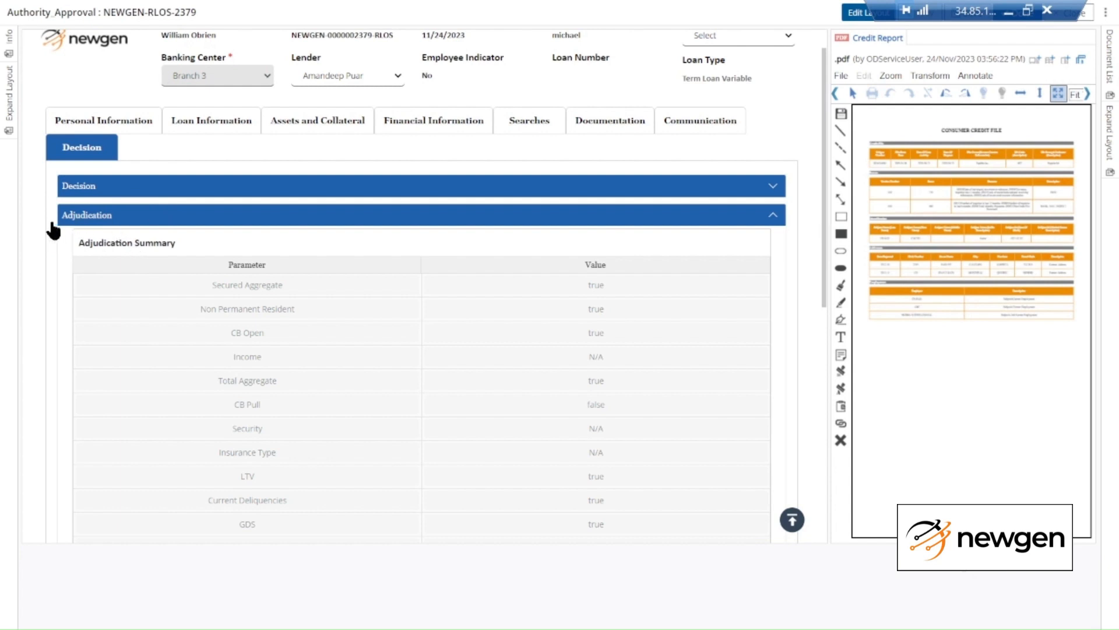
left_click(225, 186)
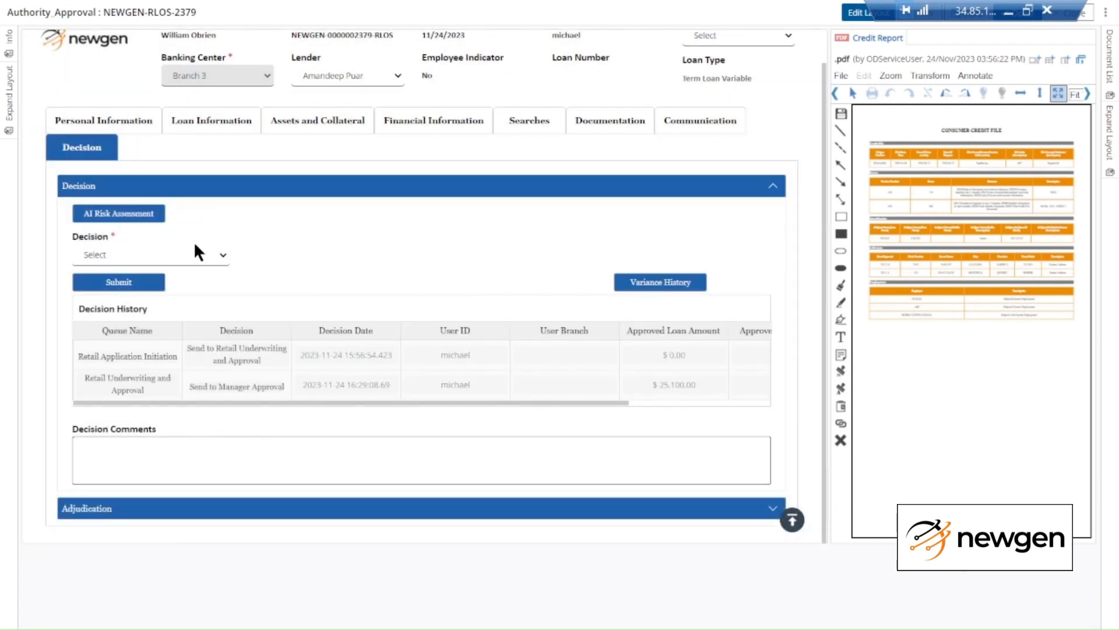
left_click(191, 252)
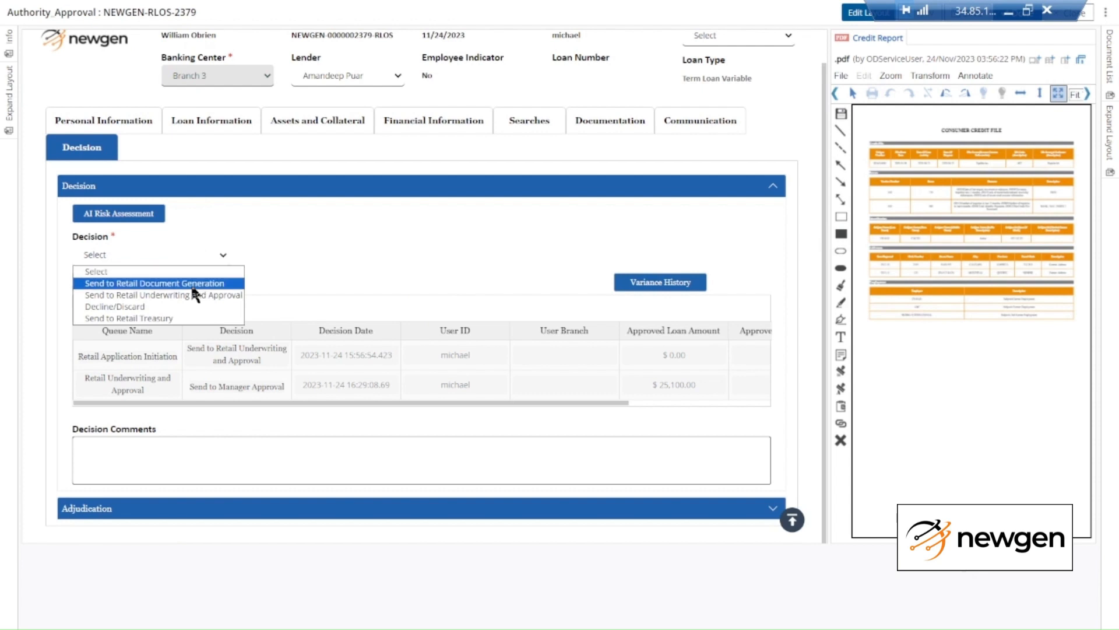
left_click(194, 284)
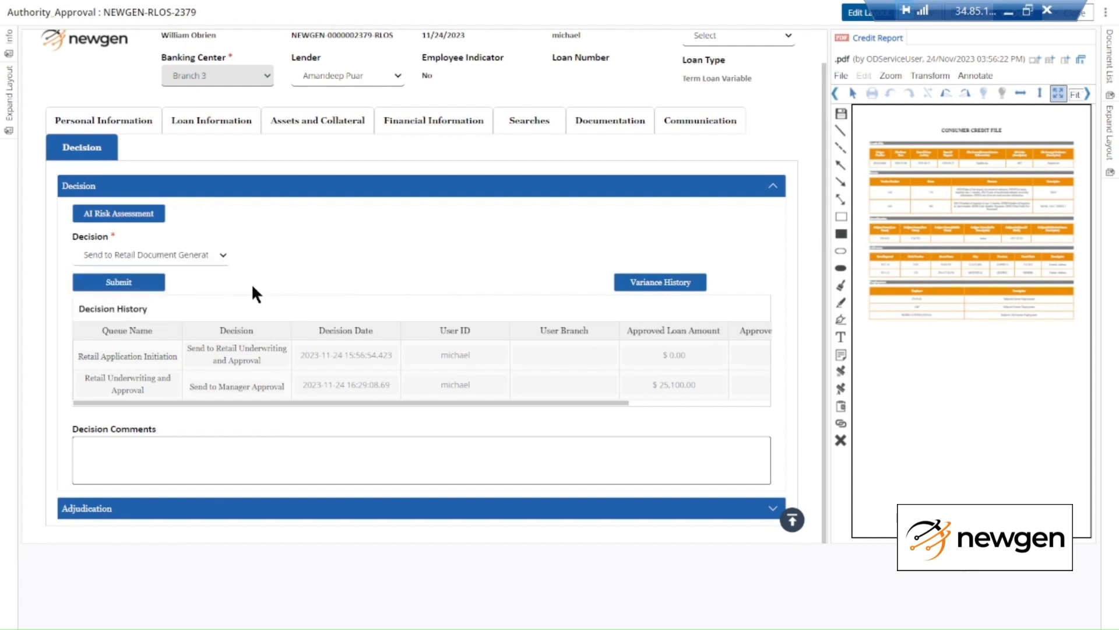
left_click(198, 256)
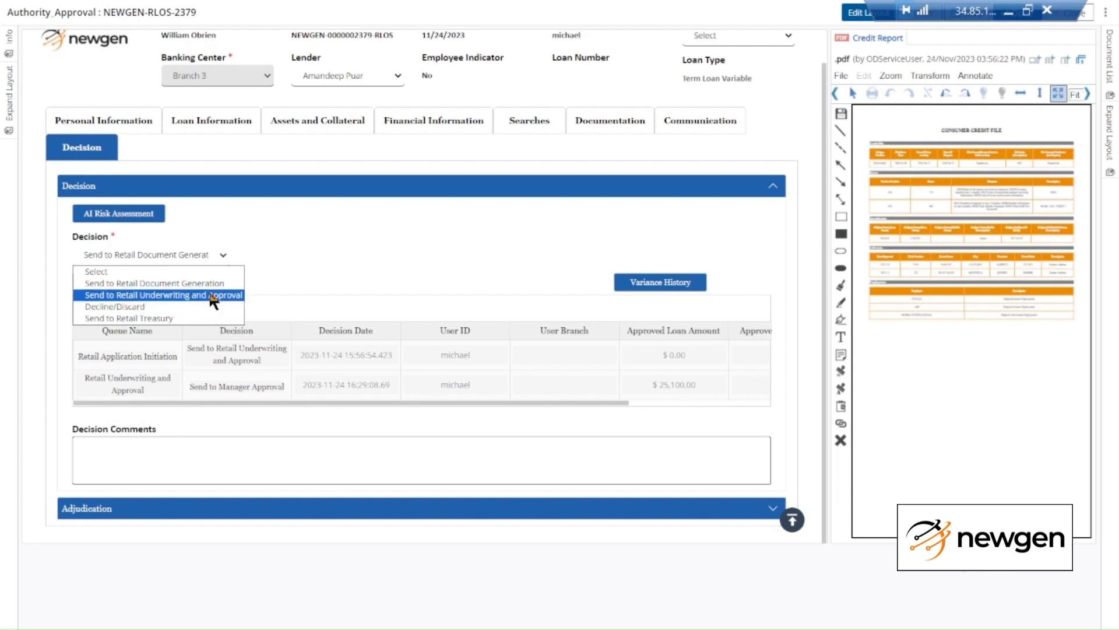
Submit the workitem with the decision Send to Retail Document Generation and confirm
left_click(217, 287)
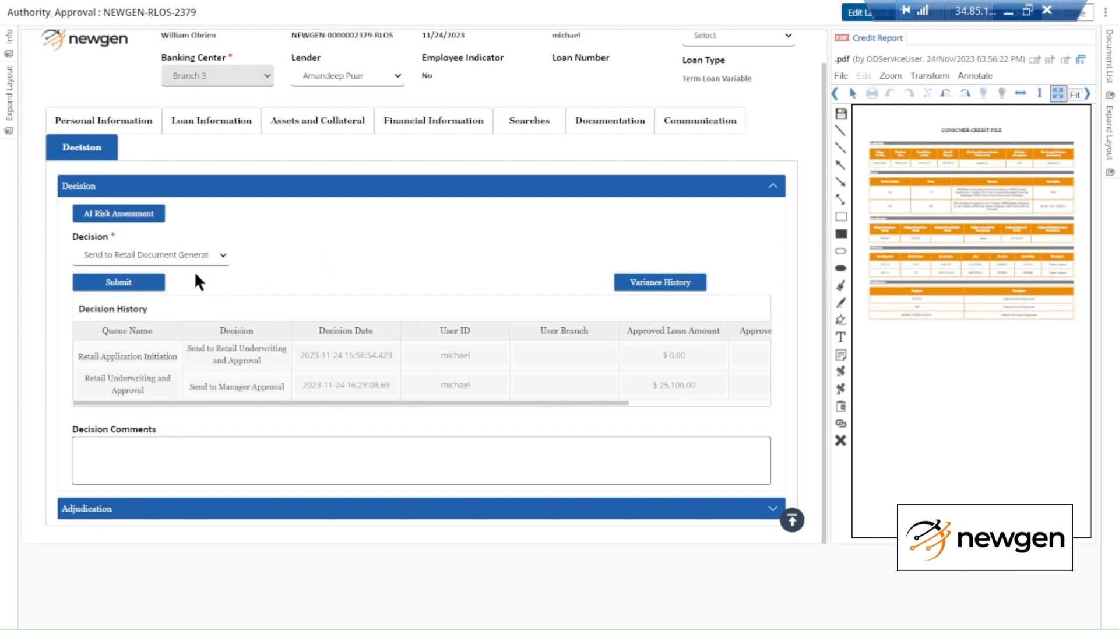
left_click(82, 283)
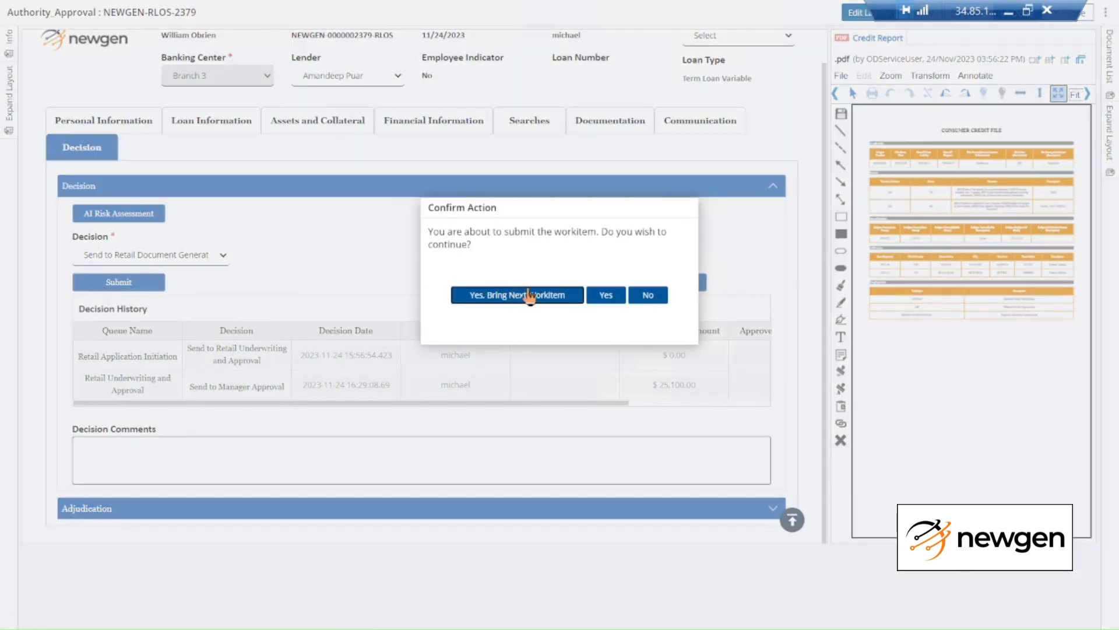
left_click(605, 296)
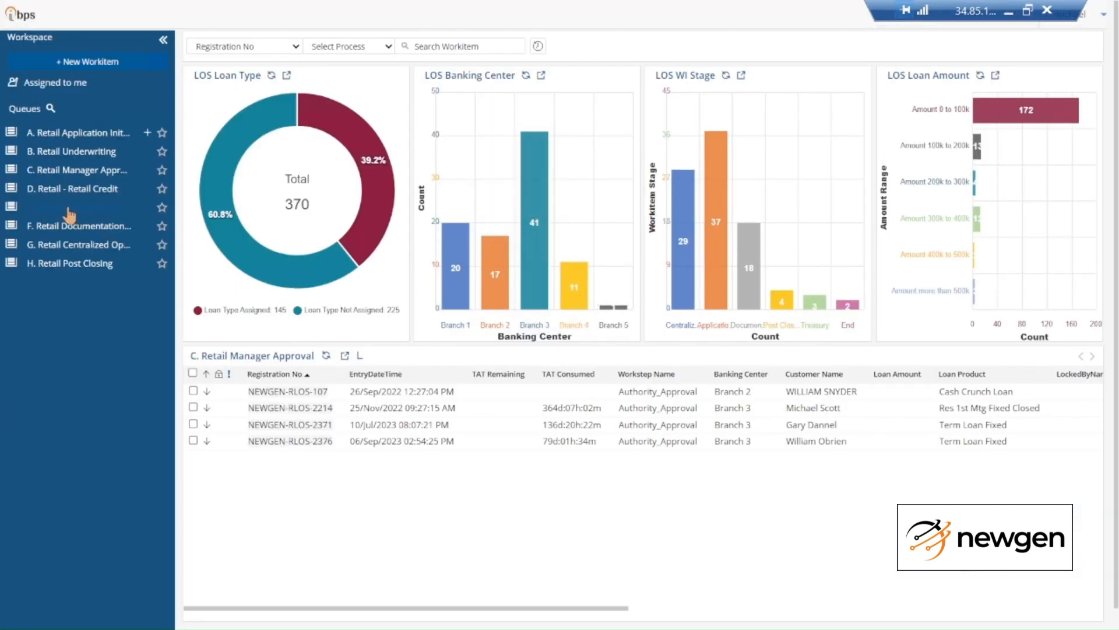
In E. Retail Document Generation, sort by Registration No descending and open NEWGEN-RLOS-2379
left_click(98, 208)
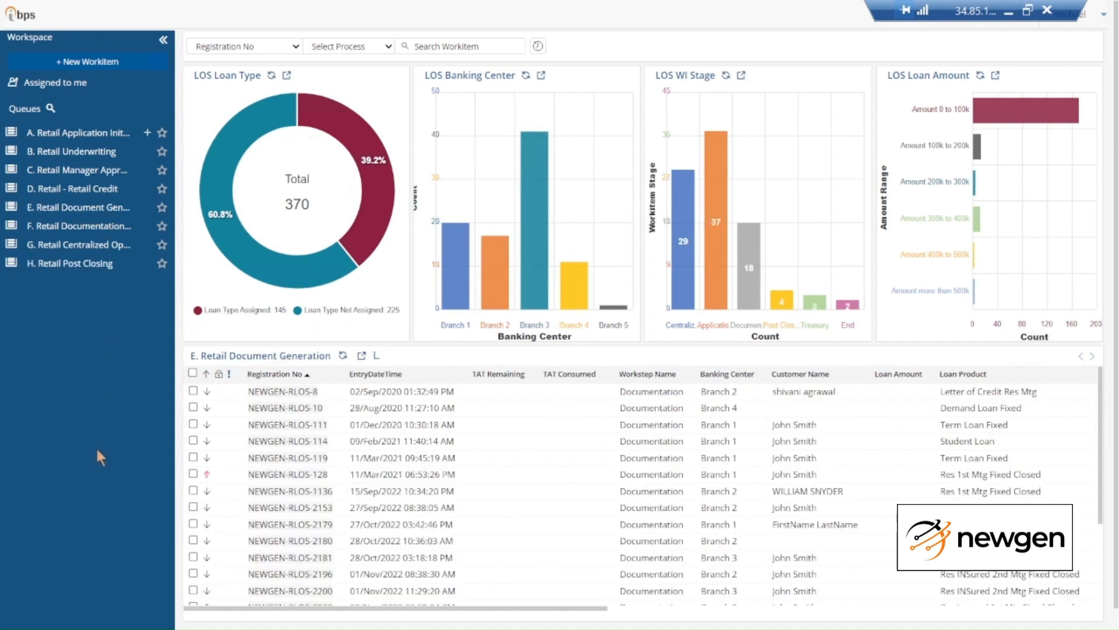
left_click(275, 373)
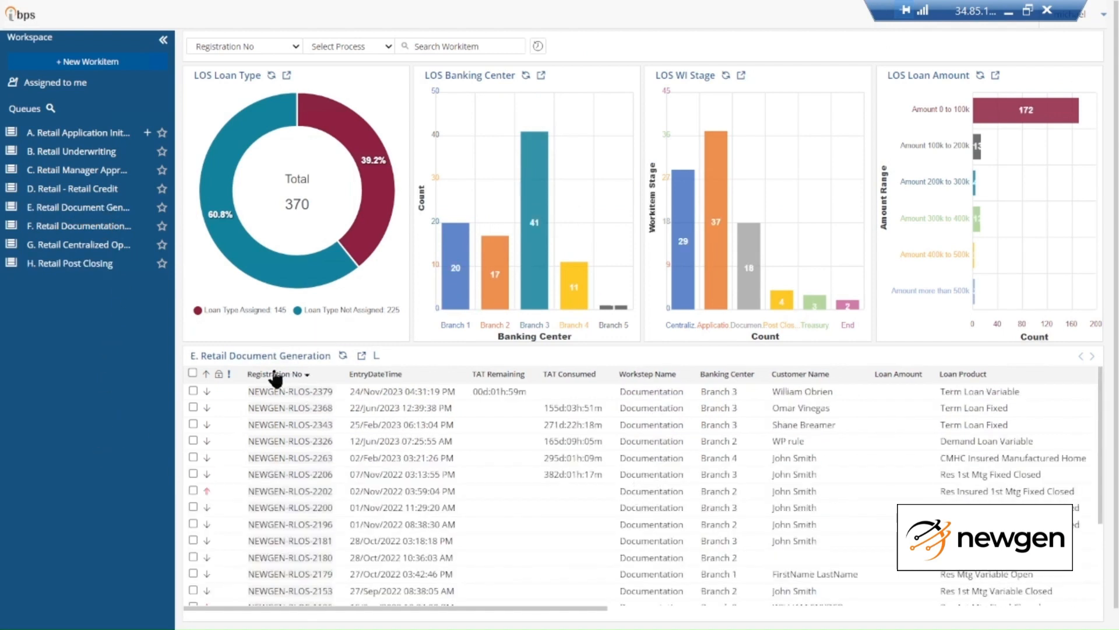
left_click(292, 392)
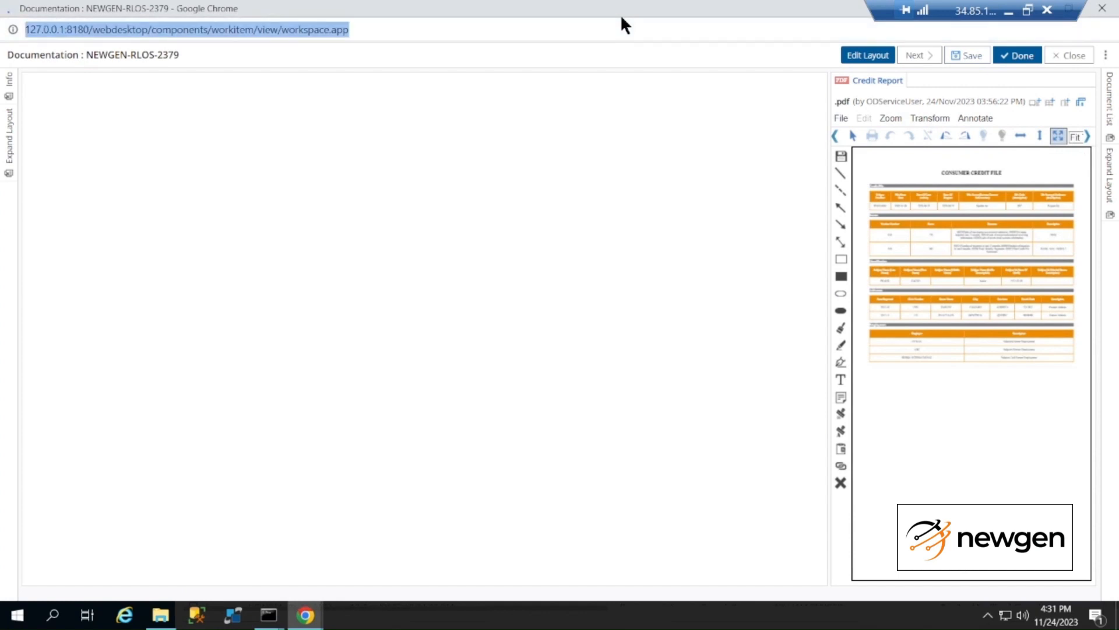
In full screen, expand Documentation's Document Generation and scroll to the loan agreement rows
key("F11")
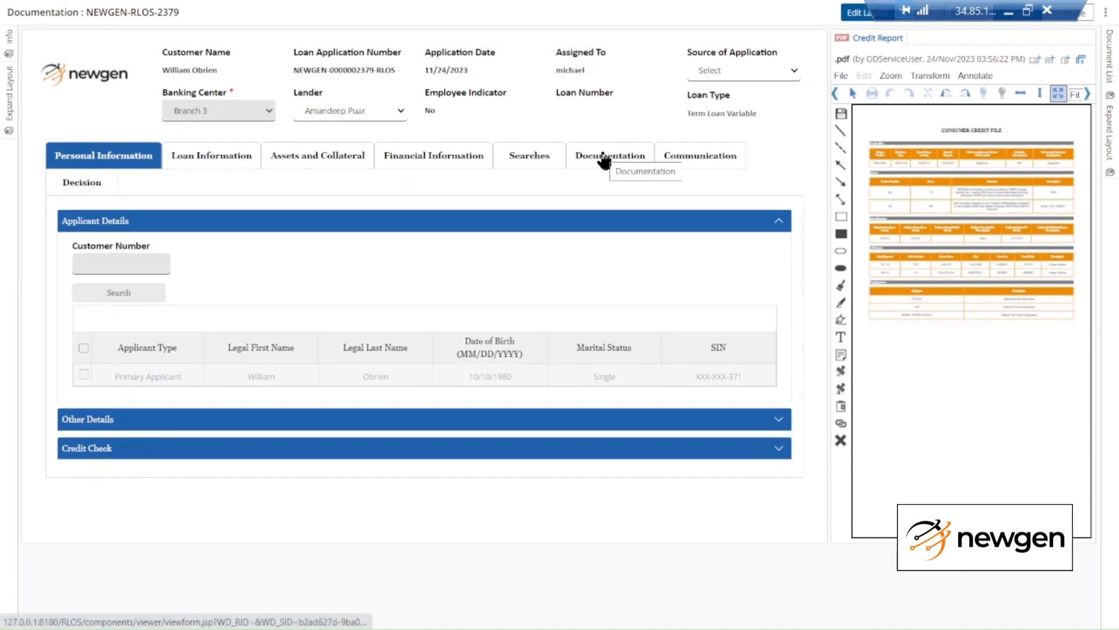
left_click(605, 162)
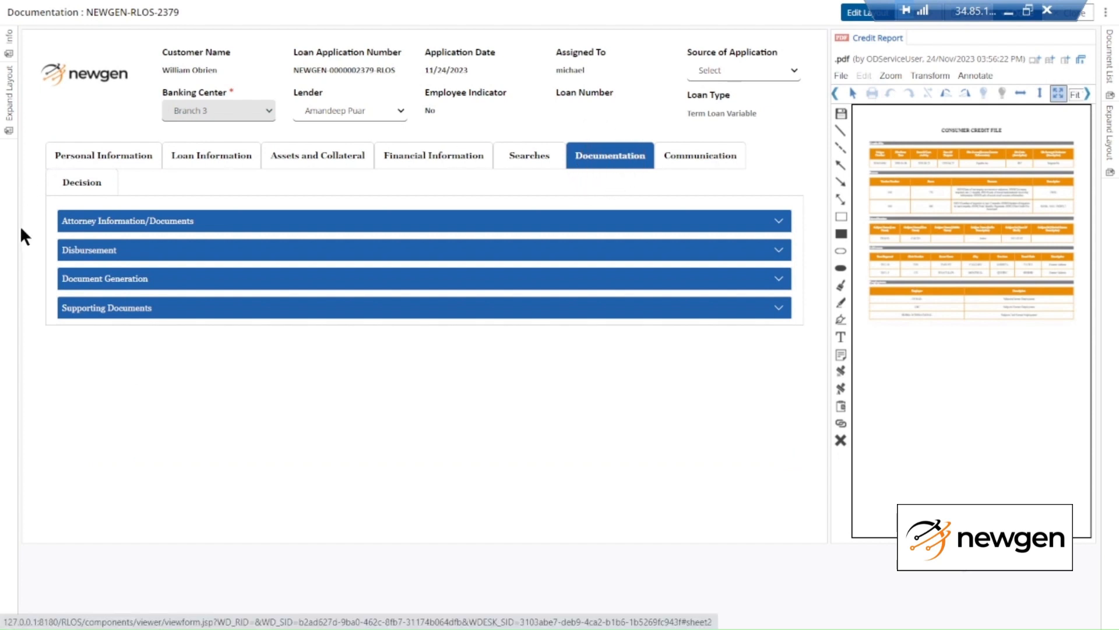
left_click(94, 283)
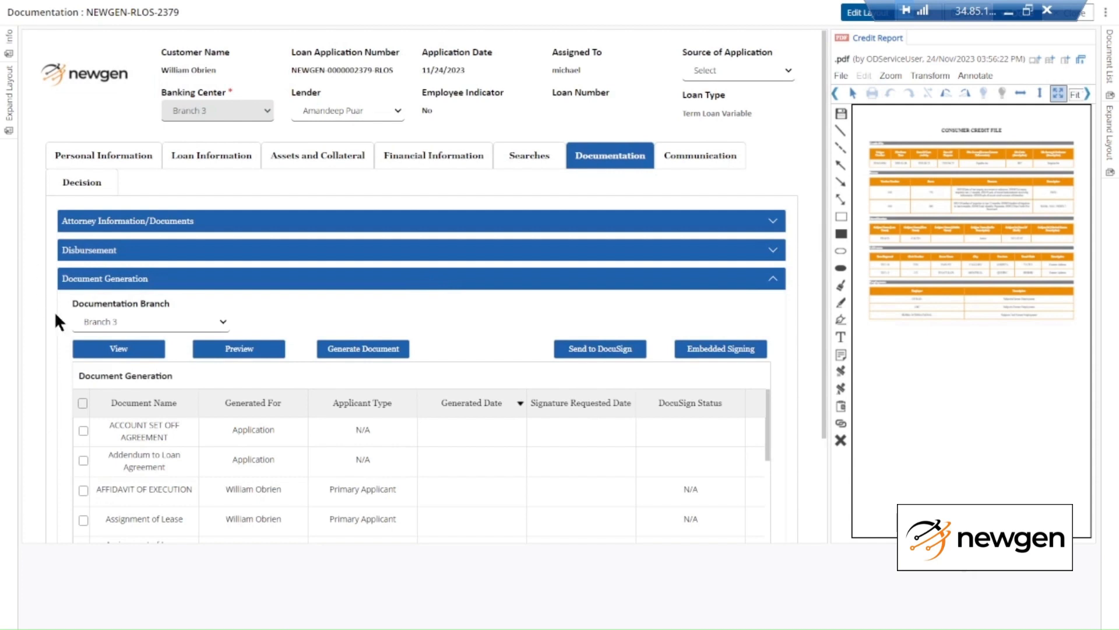
scroll(473, 320, "down", 1)
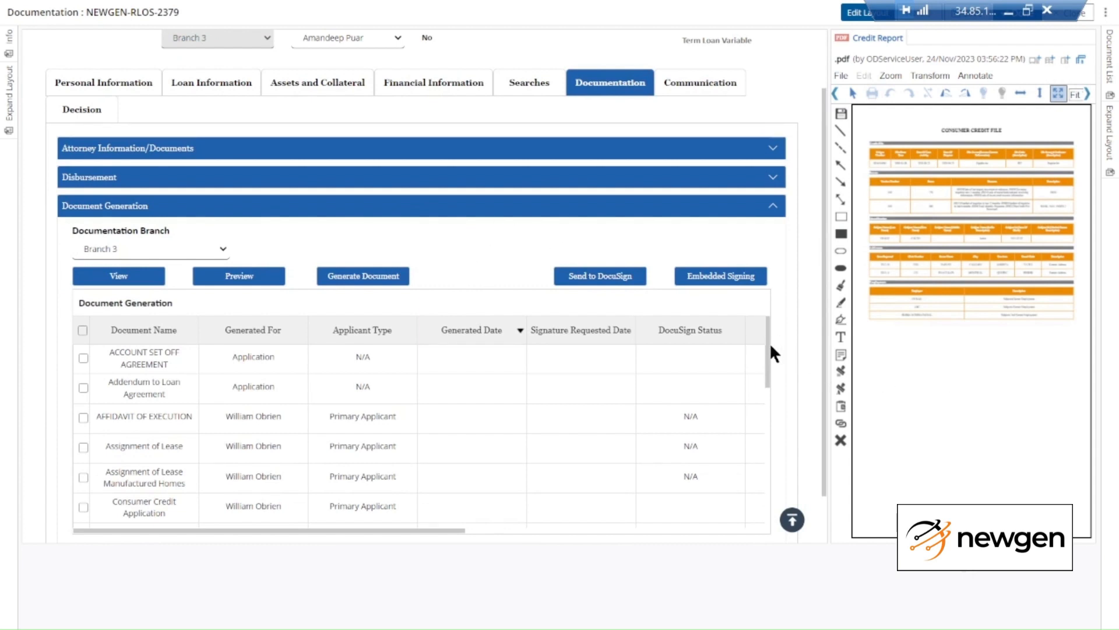
scroll(769, 371, "down", 1)
left_click_drag(768, 396, 771, 466)
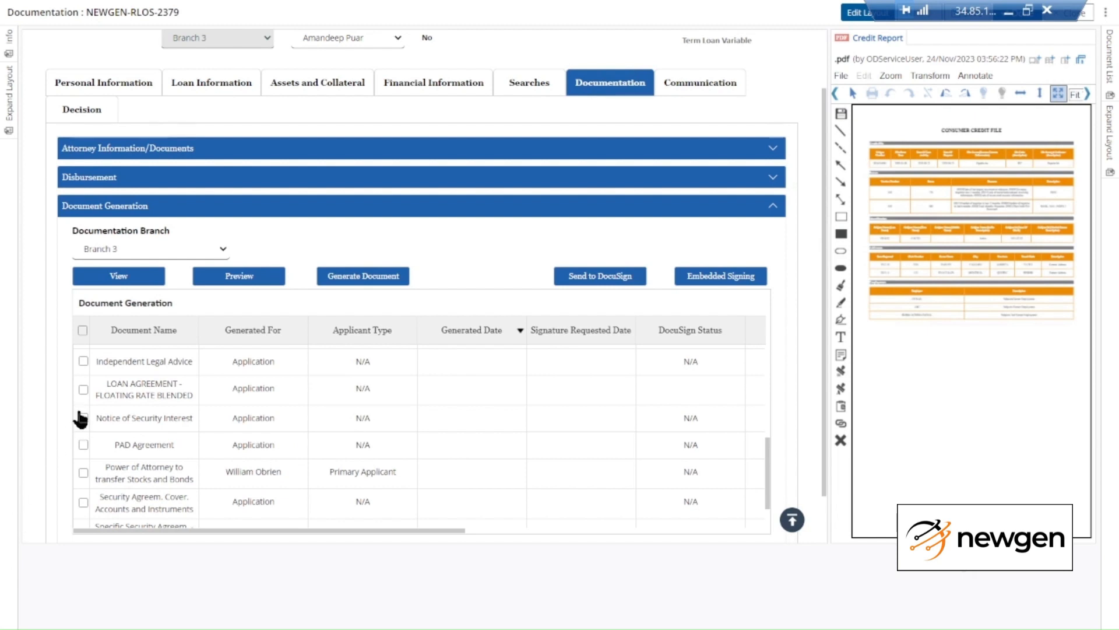
Generate the LOAN AGREEMENT - FLOATING RATE BLENDED document and acknowledge the success message
left_click(82, 389)
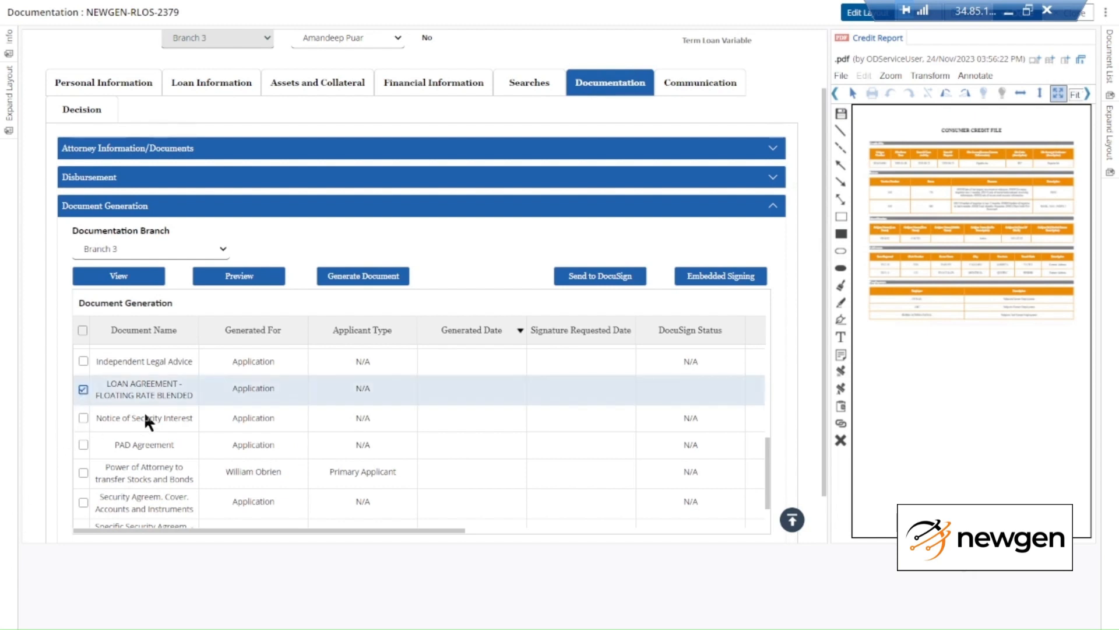
left_click(357, 277)
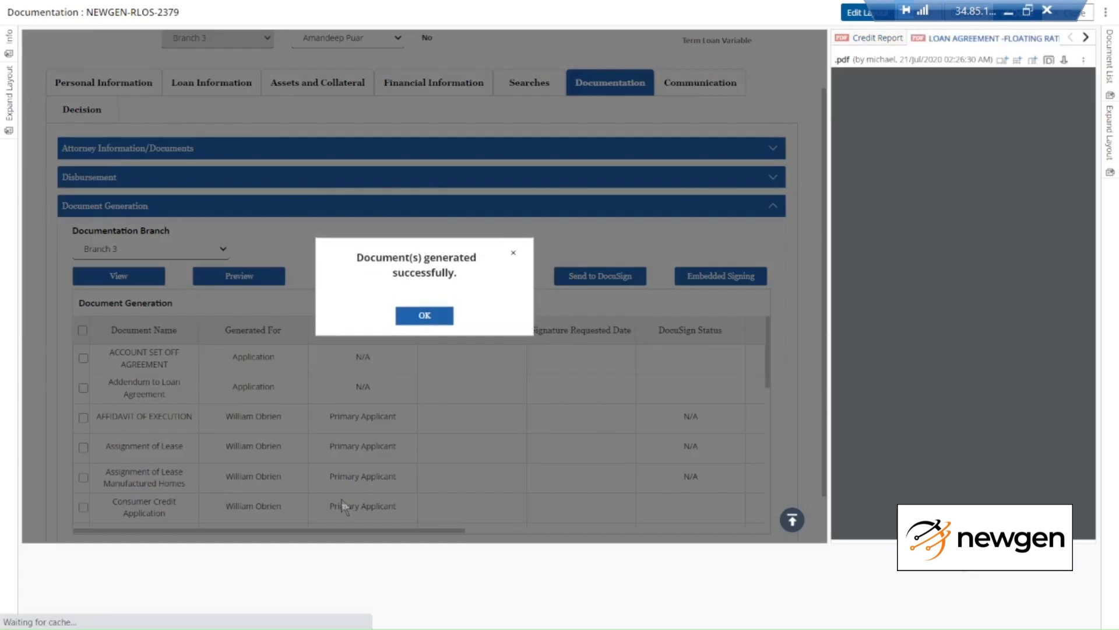
left_click(424, 319)
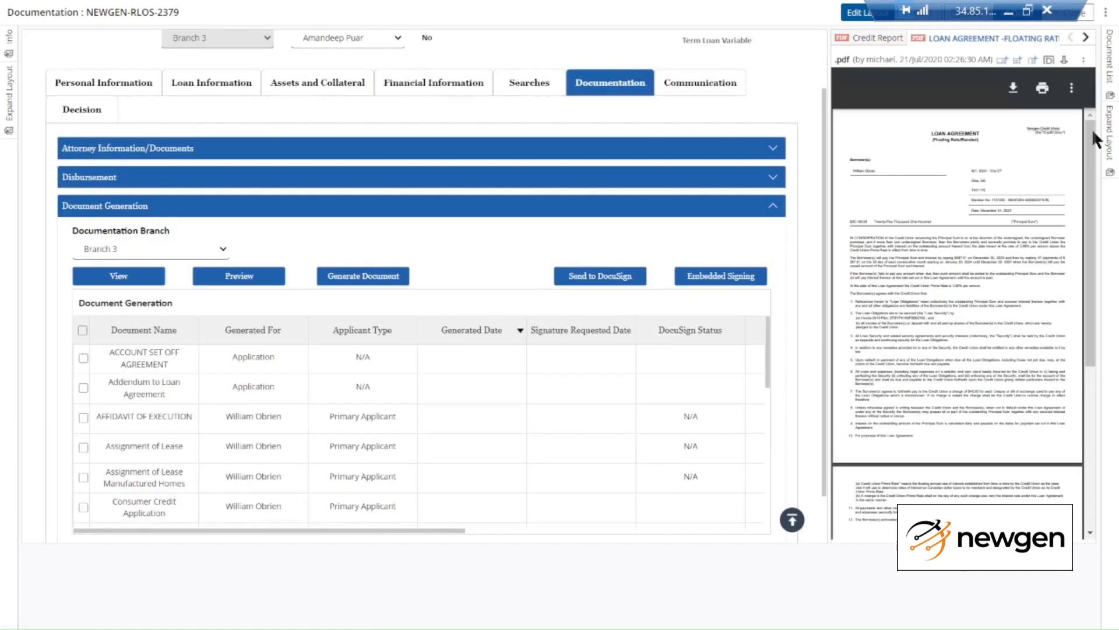
Review the loan agreement PDF enlarged at 90% zoom, then collapse the viewer
mouse_move(1092, 130)
left_mouse_down()
mouse_move(1097, 195)
mouse_move(1103, 131)
left_mouse_up()
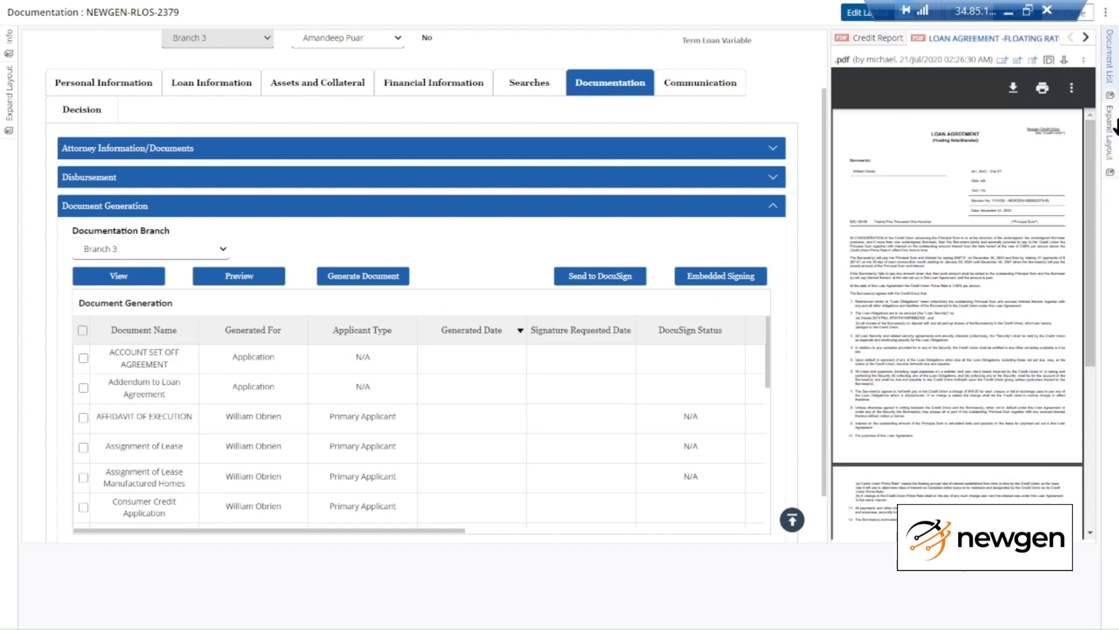
left_click(1112, 157)
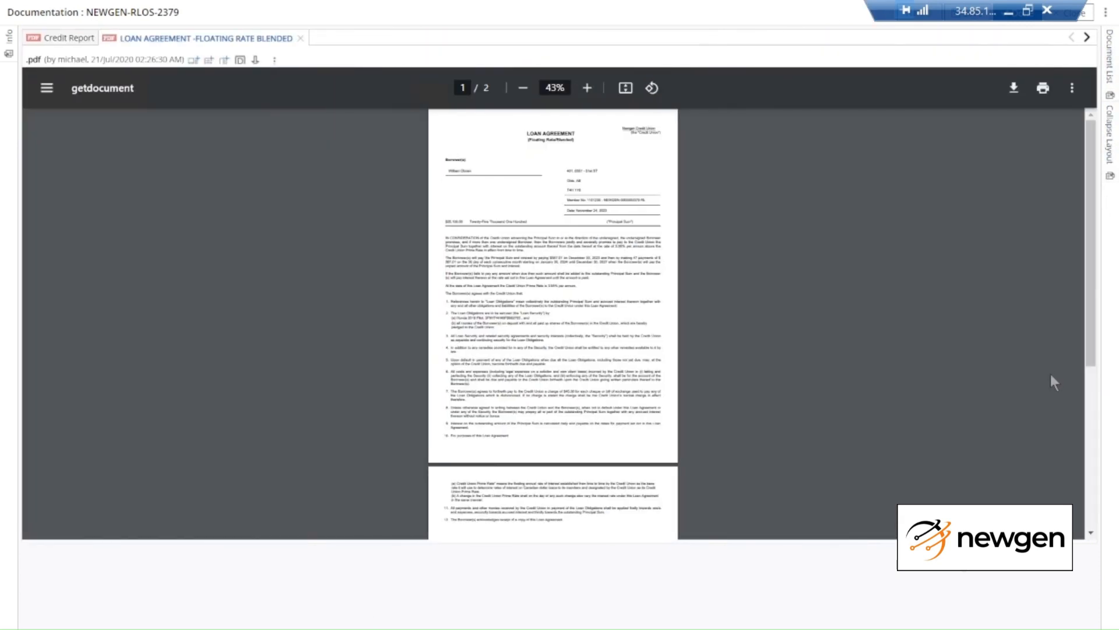
left_click(593, 90)
left_click(592, 91)
left_click(593, 90)
left_click(592, 90)
left_click(592, 90)
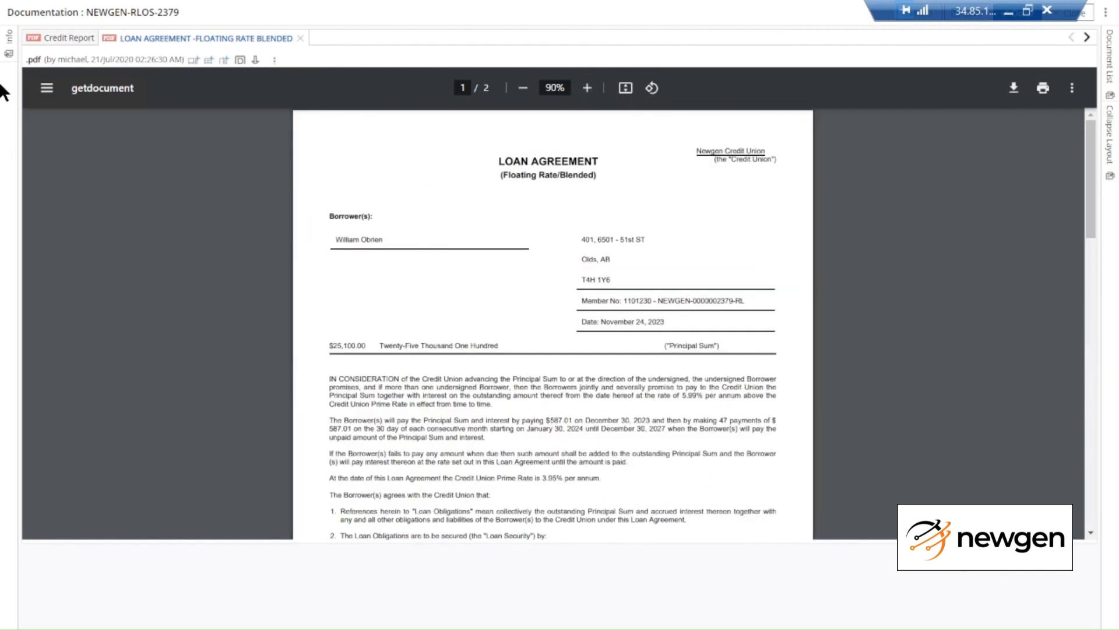
left_click(1110, 160)
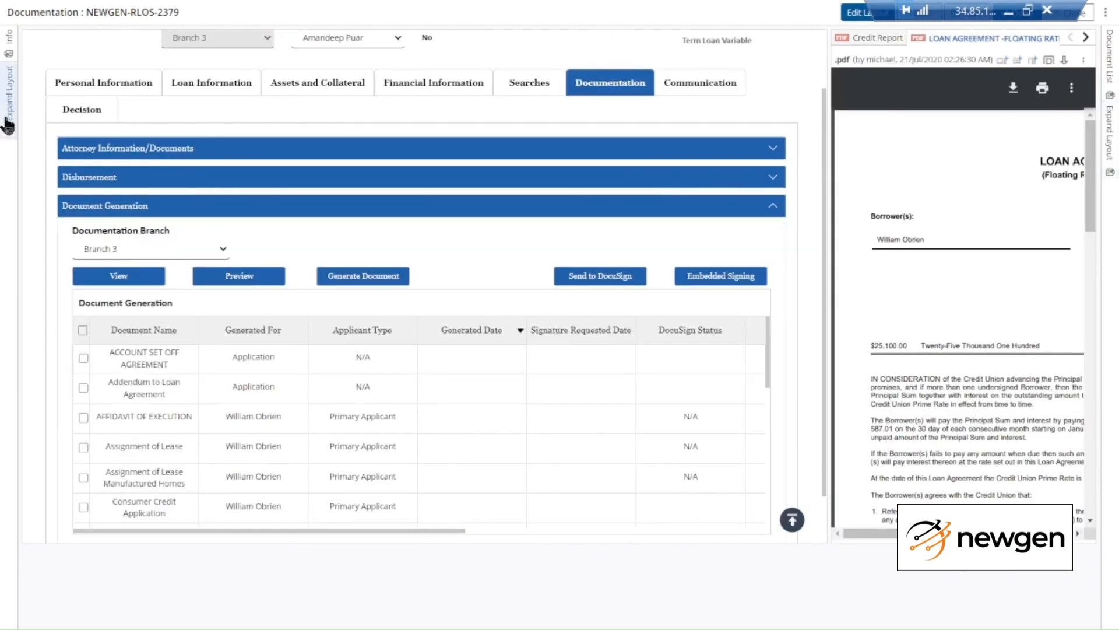
left_click(8, 115)
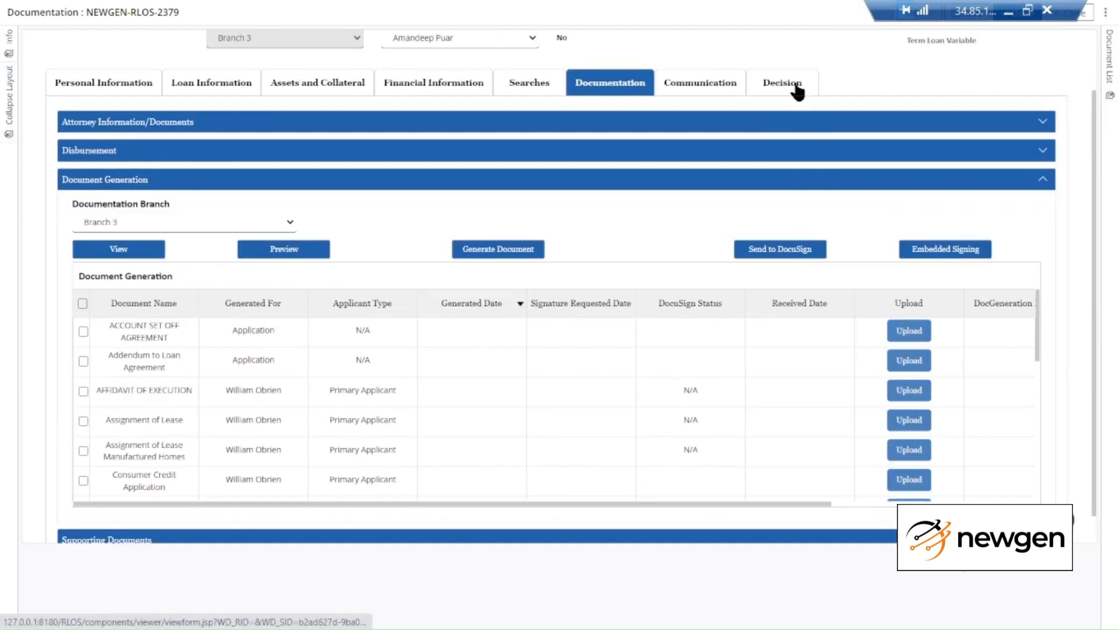
Choose Send to Retail Centralized Operations as the decision, then submit and confirm the workitem
left_click(794, 90)
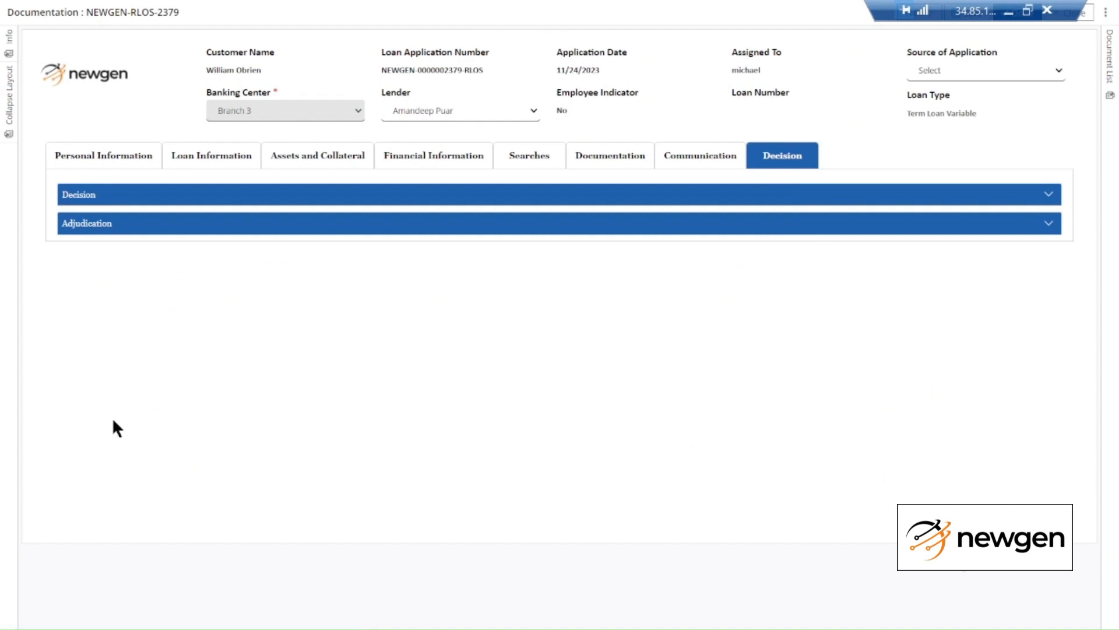
left_click(182, 224)
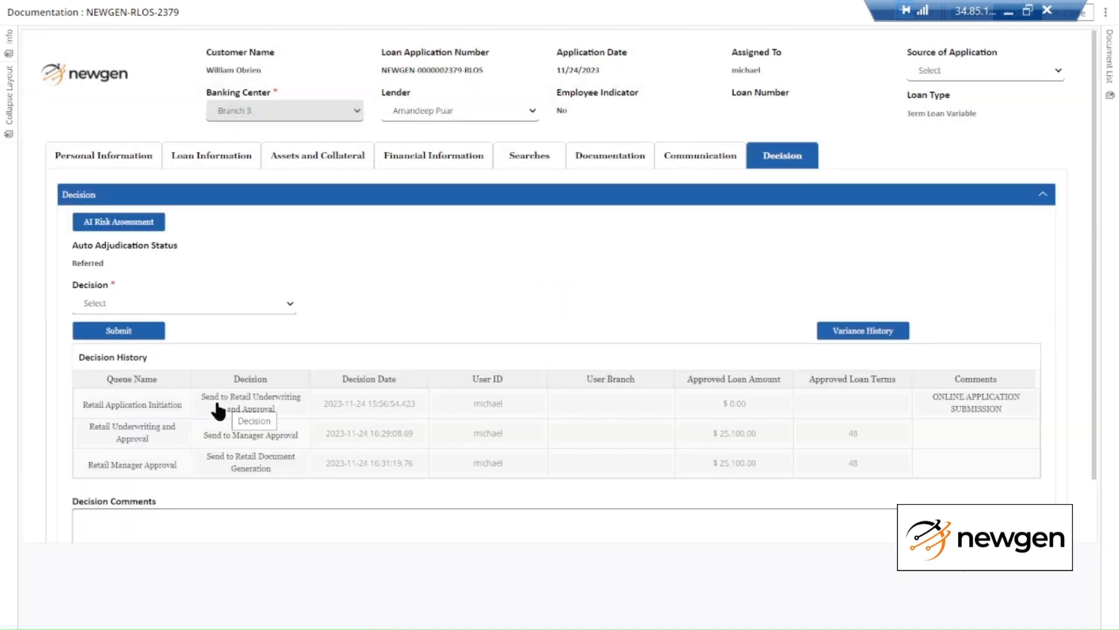
left_click(247, 307)
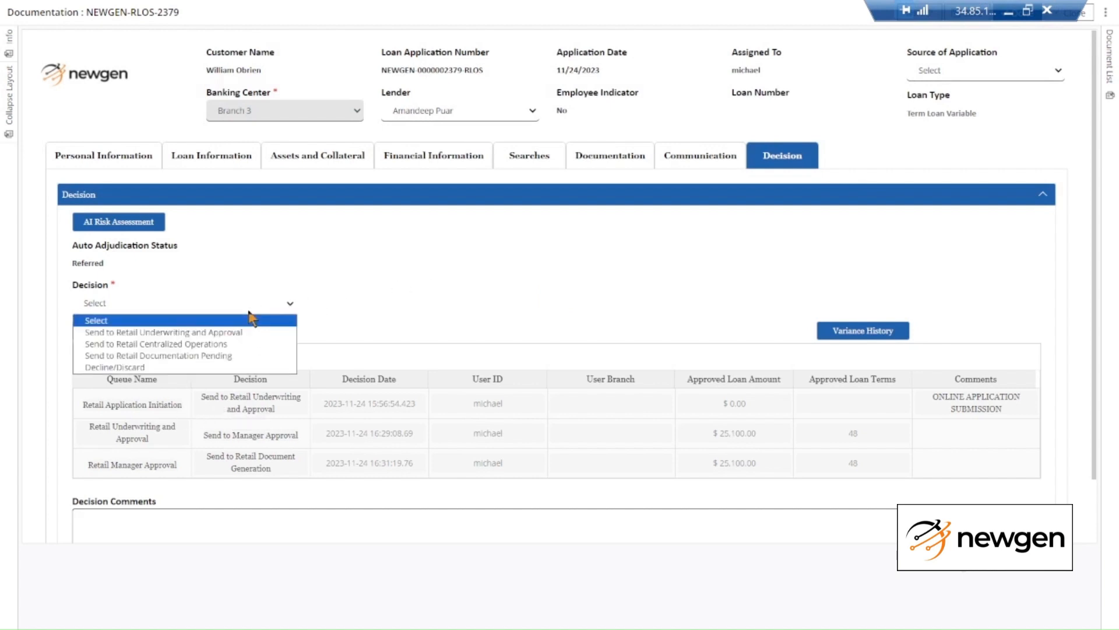
left_click(254, 349)
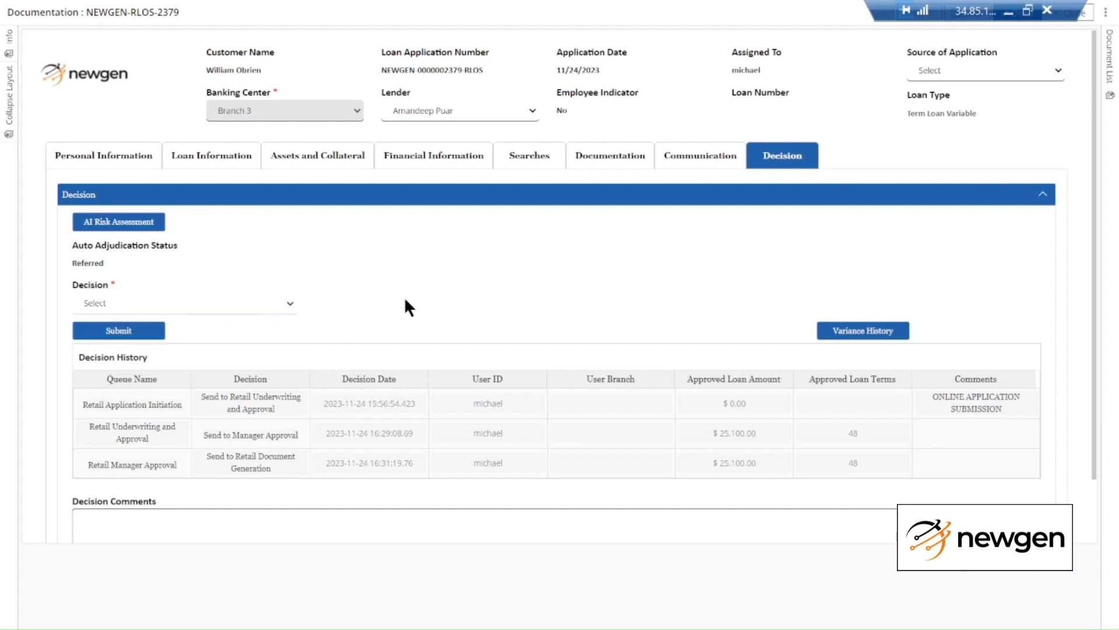
left_click(112, 336)
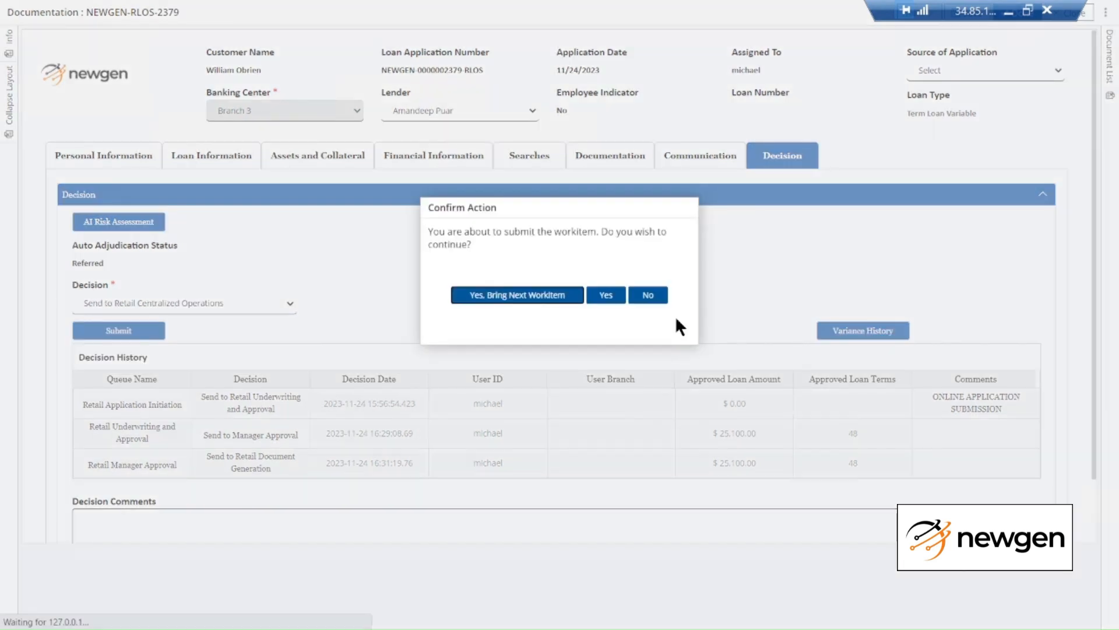
left_click(607, 295)
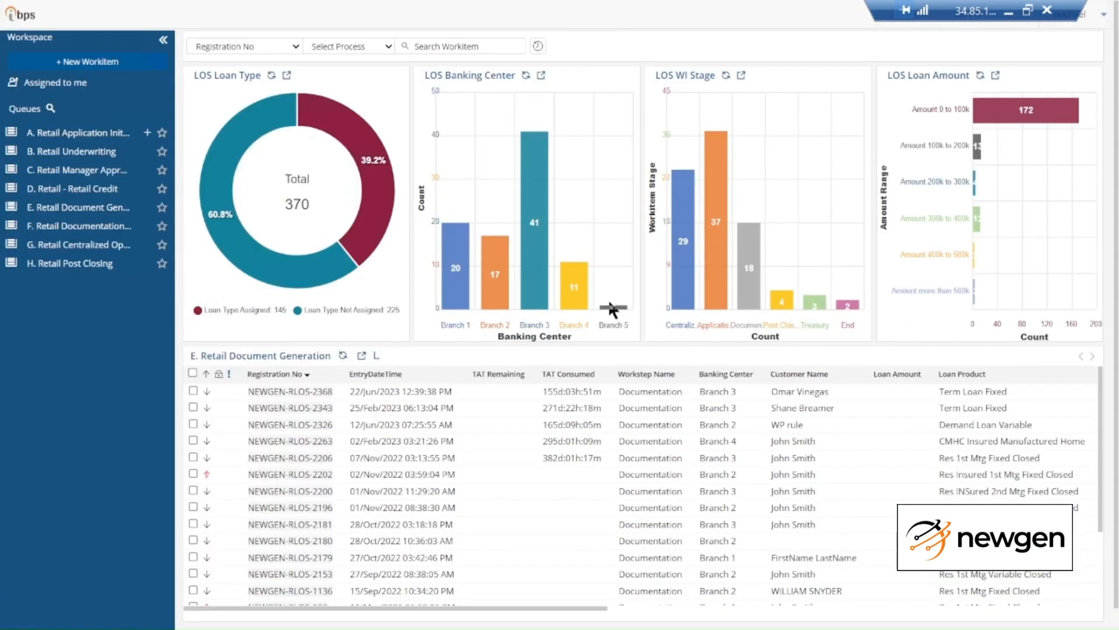
Open NEWGEN-RLOS-2379 from G. Retail Centralized Operations, sorted newest first, in a maximized full-screen window
left_click(83, 247)
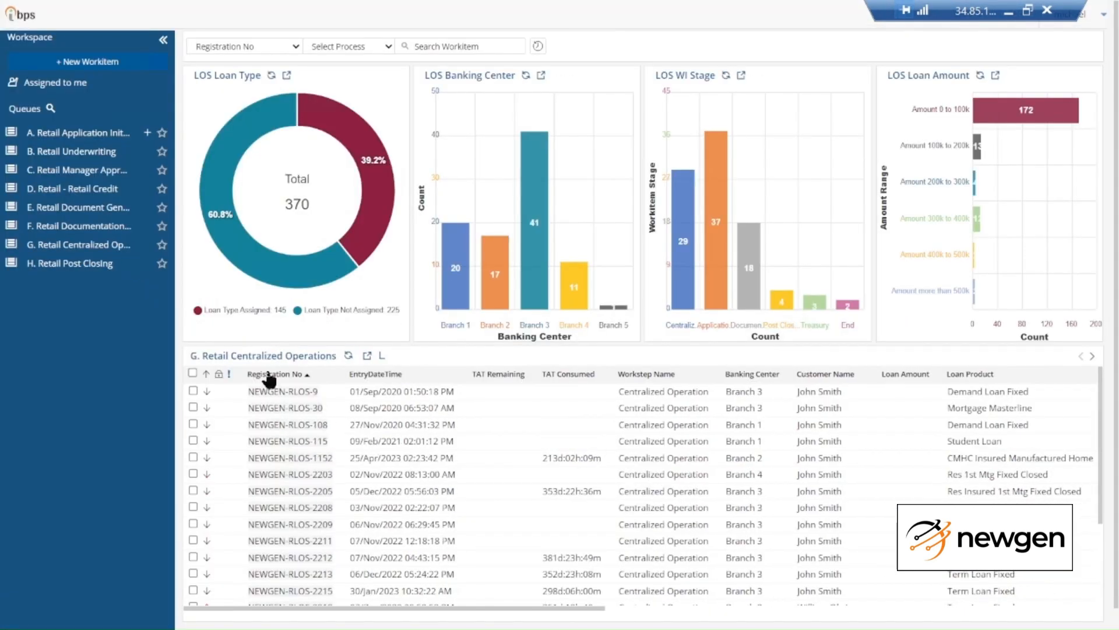
left_click(270, 376)
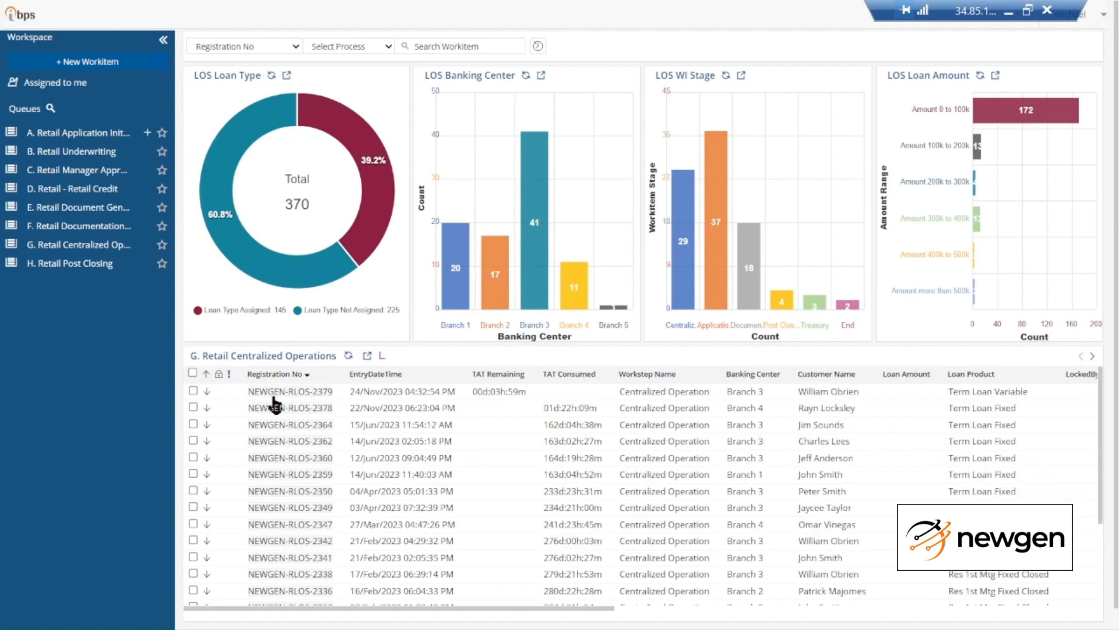
left_click(277, 392)
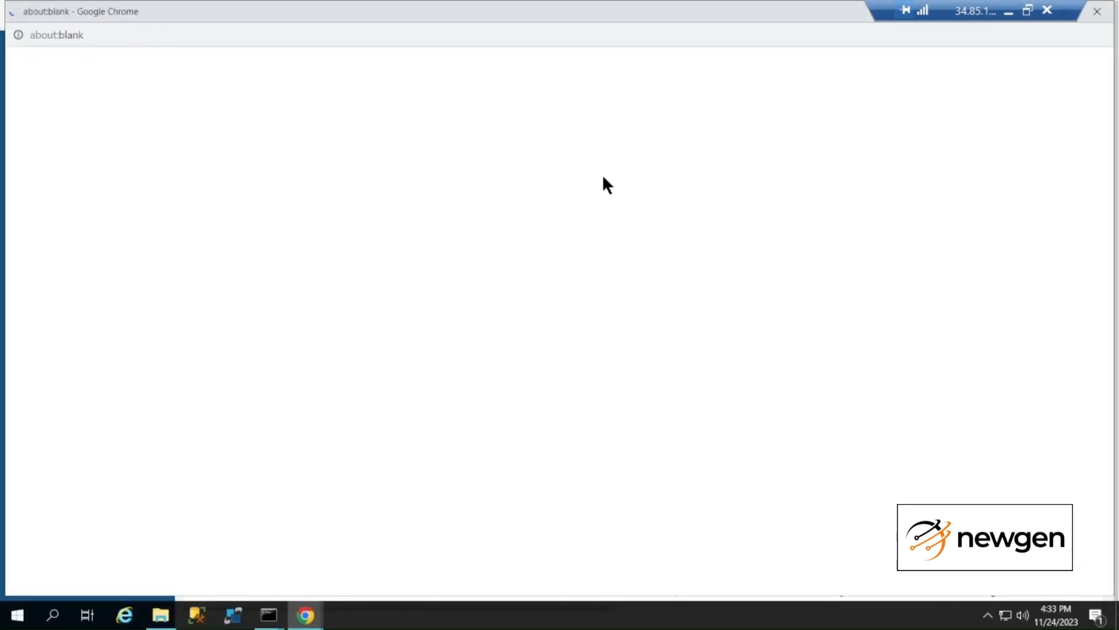
double_click(533, 9)
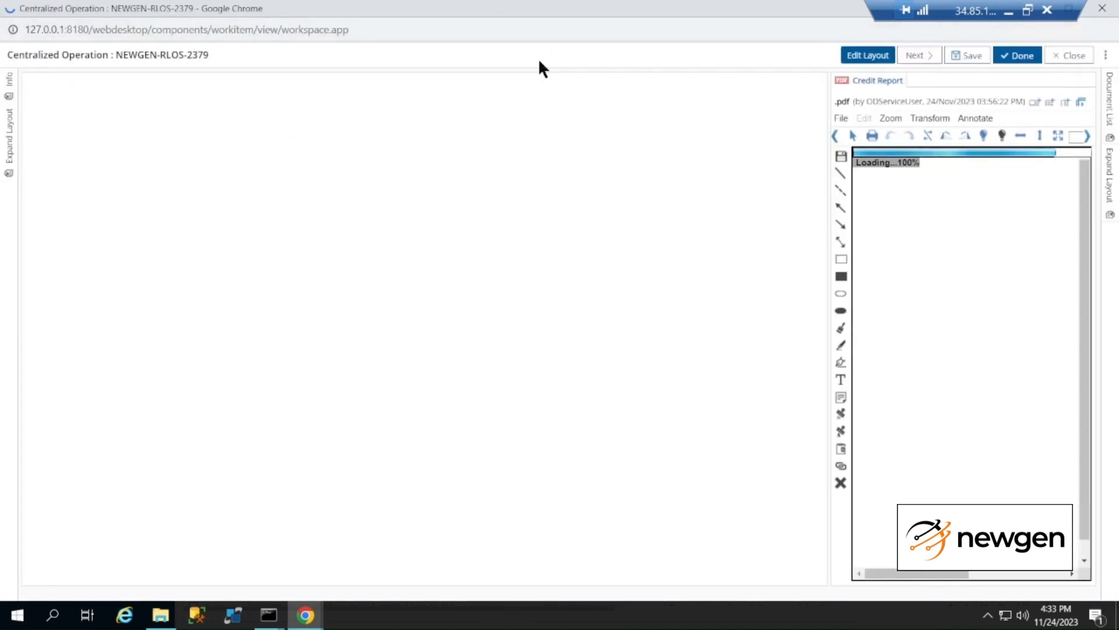
key("F11")
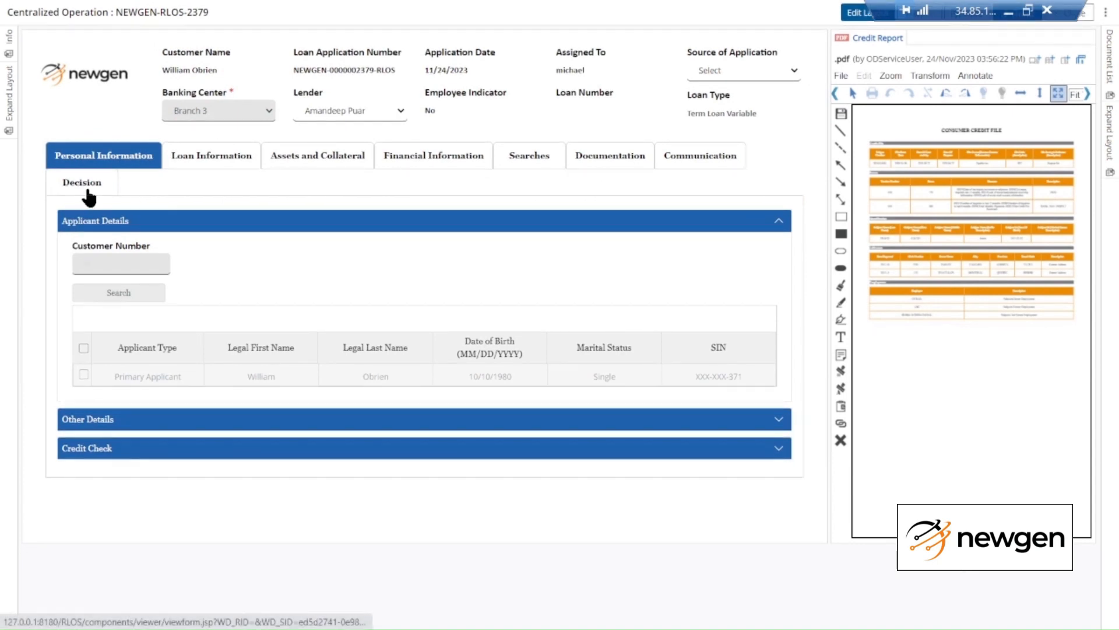
Show the Decision tab's Loan Booking section with openLoan and createCollateral both OPEN
left_click(87, 193)
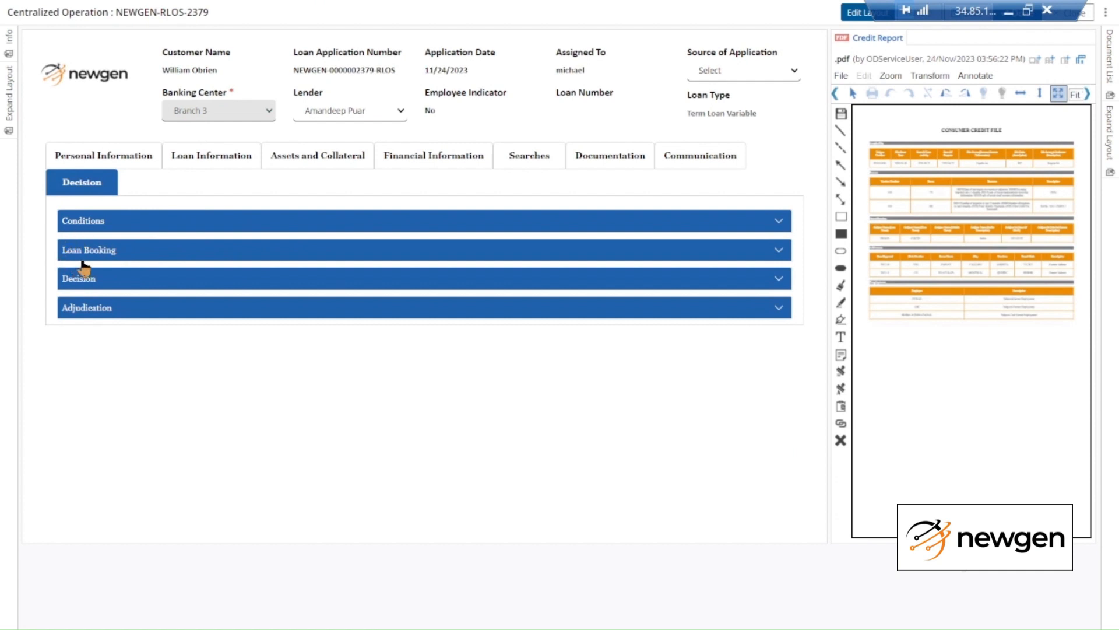
left_click(104, 254)
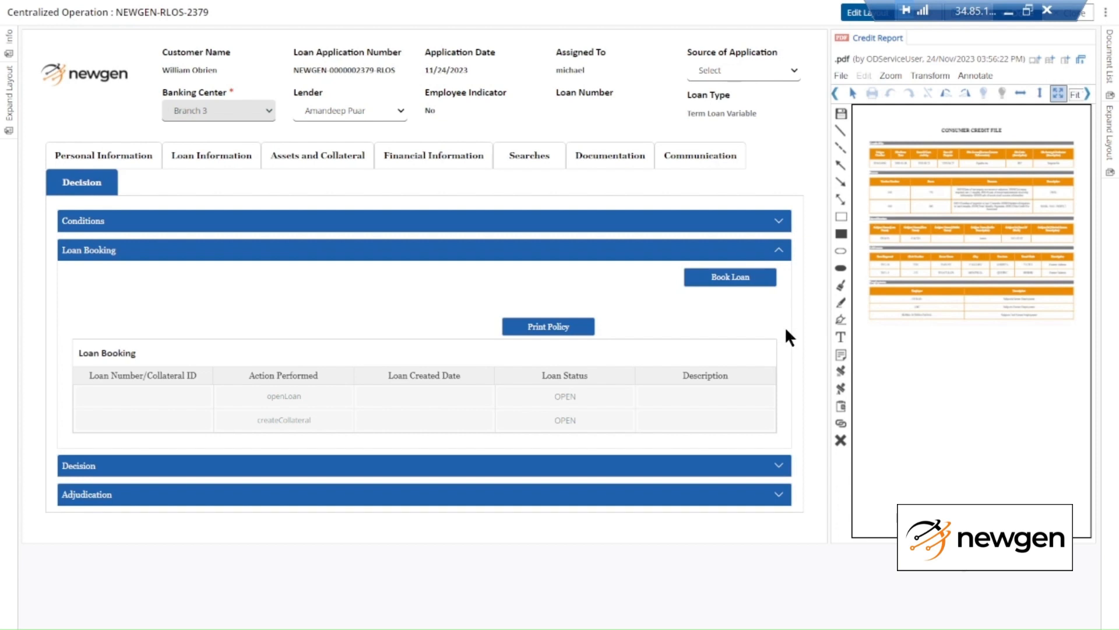
Book the loan so openLoan and createCollateral show SUCCESS, then open the Decision options list
left_click(714, 291)
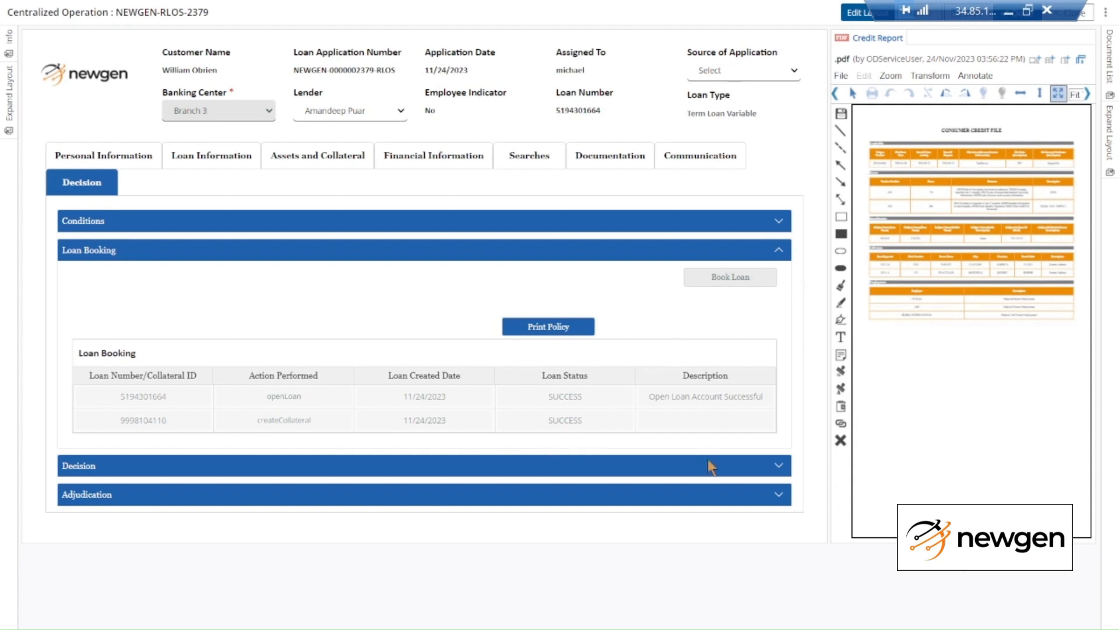
left_click(707, 473)
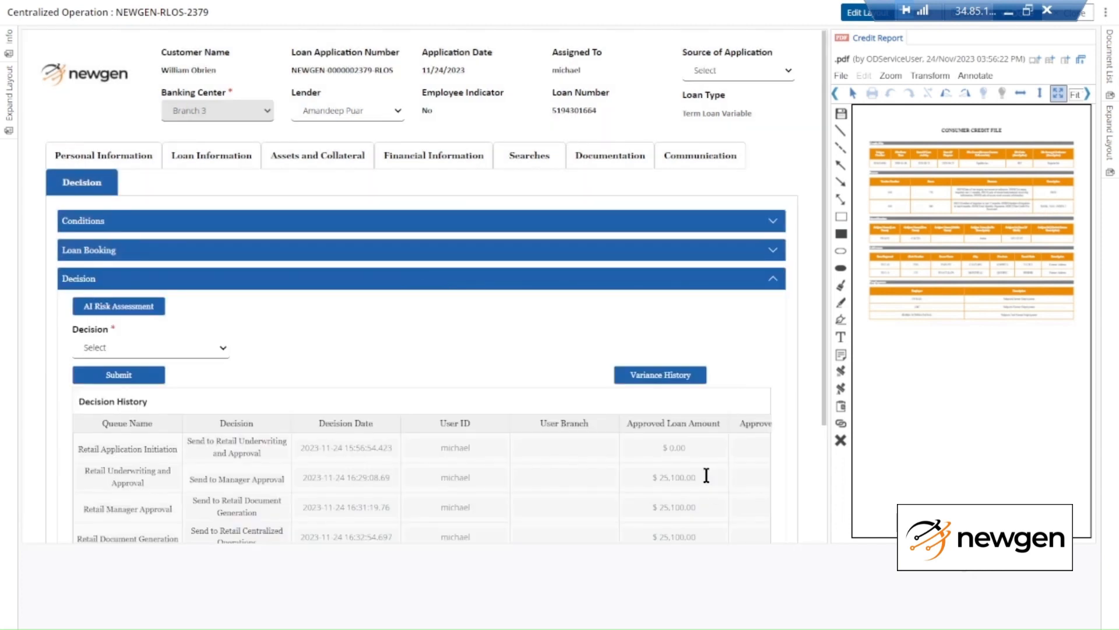
left_click(211, 349)
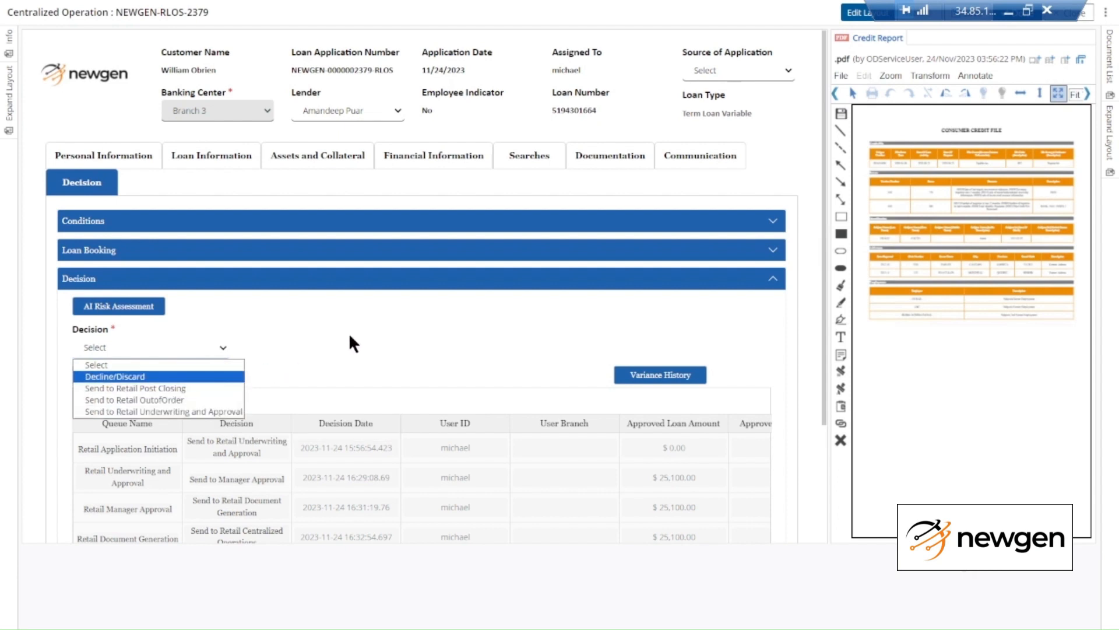
left_click(300, 342)
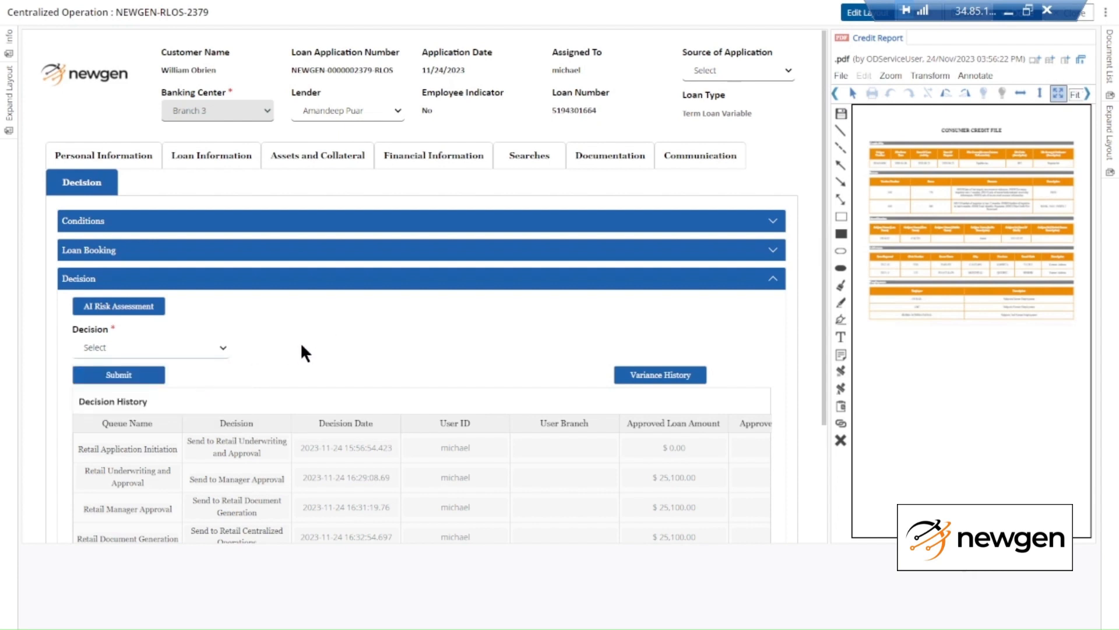